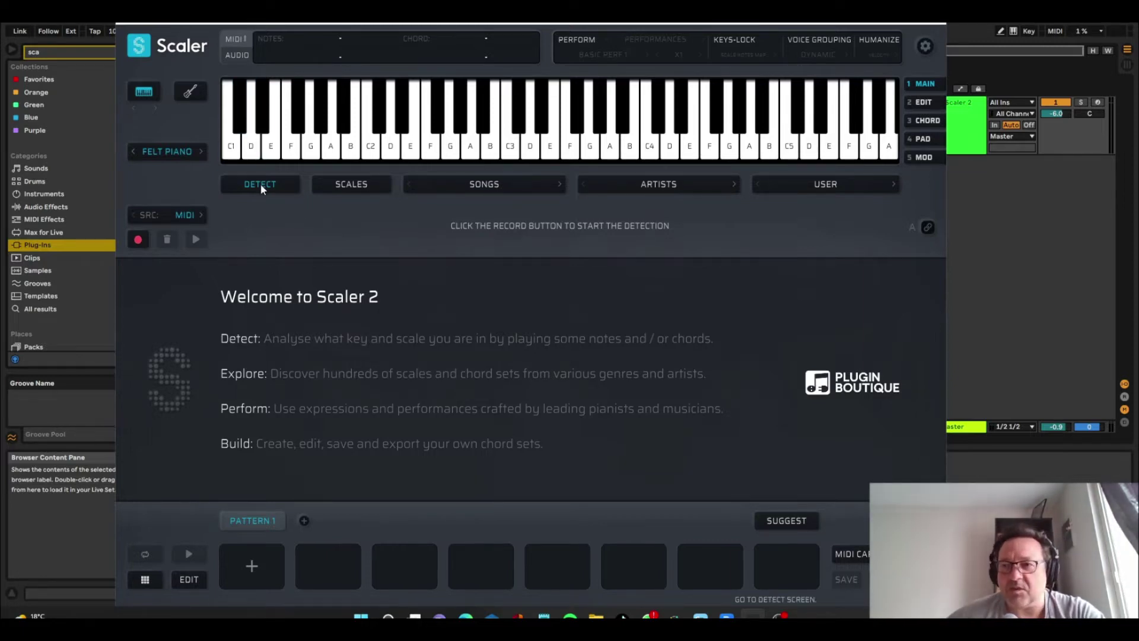
Step: Arm the track, let Scaler detect the played chords, and audition the A# maj, E min and D min chips
{"action": "left_click", "coordinate": [1097, 103]}
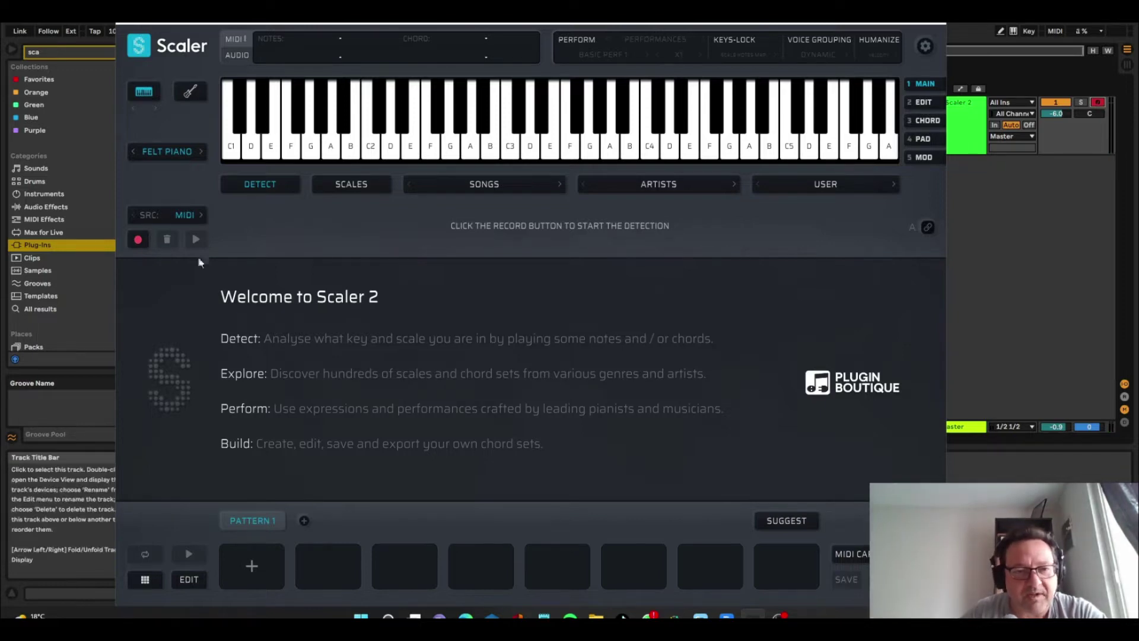
{"action": "left_click", "coordinate": [134, 242]}
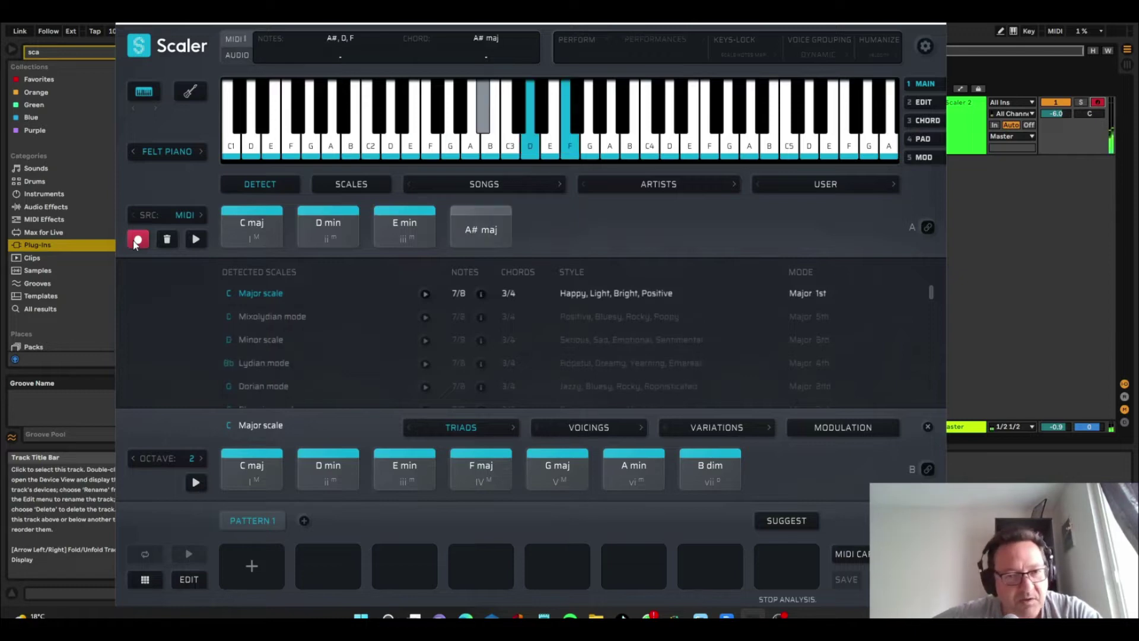
{"action": "left_click", "coordinate": [483, 221]}
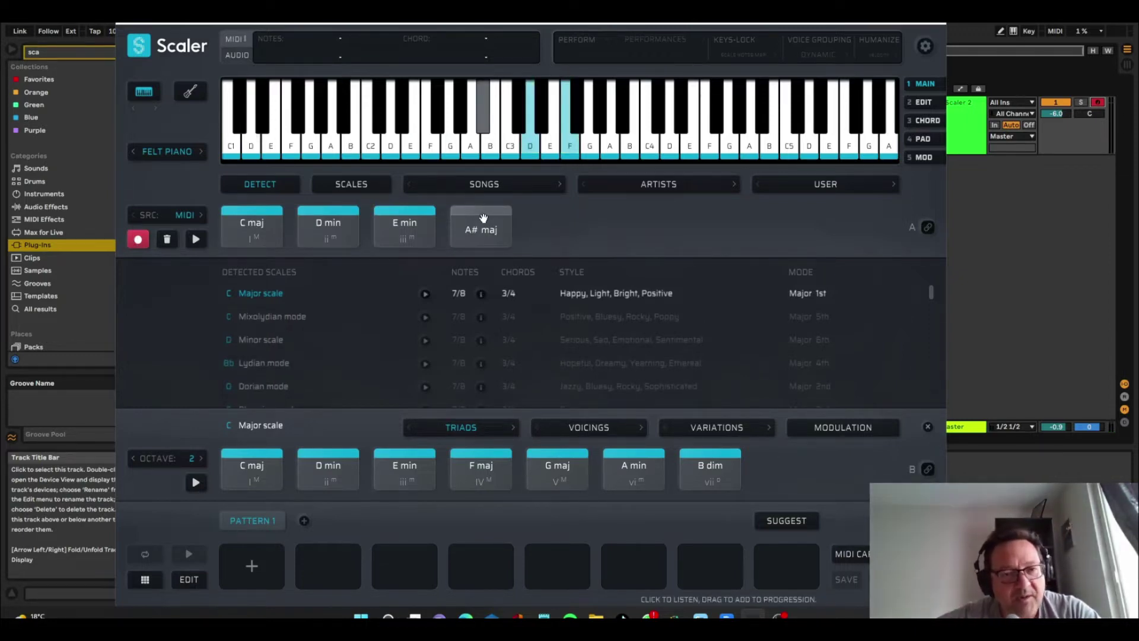
{"action": "left_click", "coordinate": [409, 224]}
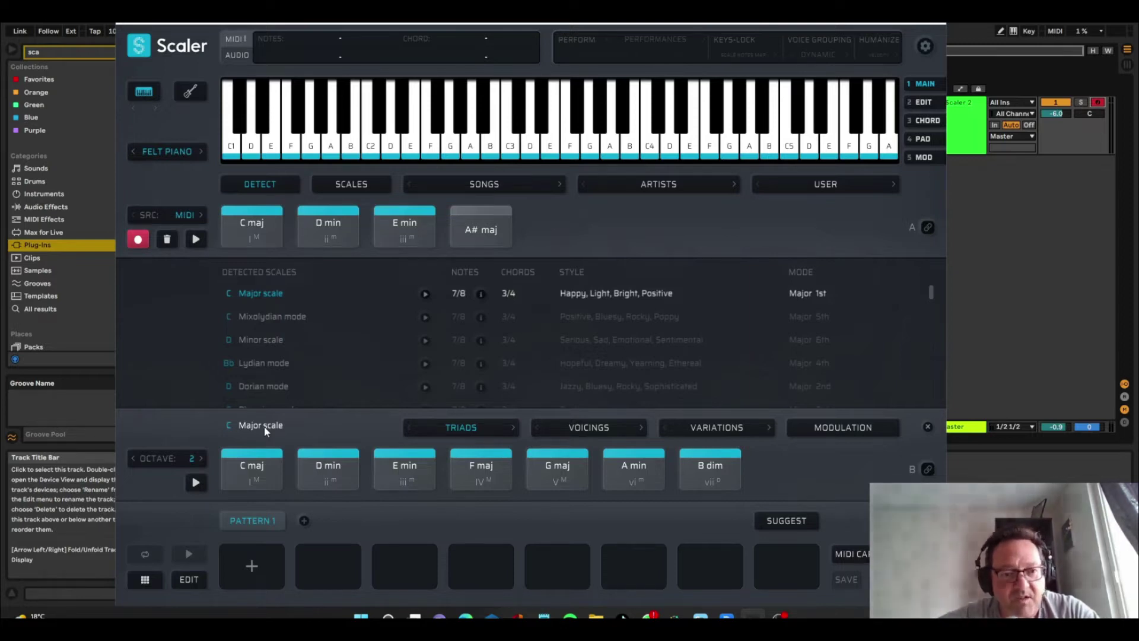
{"action": "left_click", "coordinate": [482, 233]}
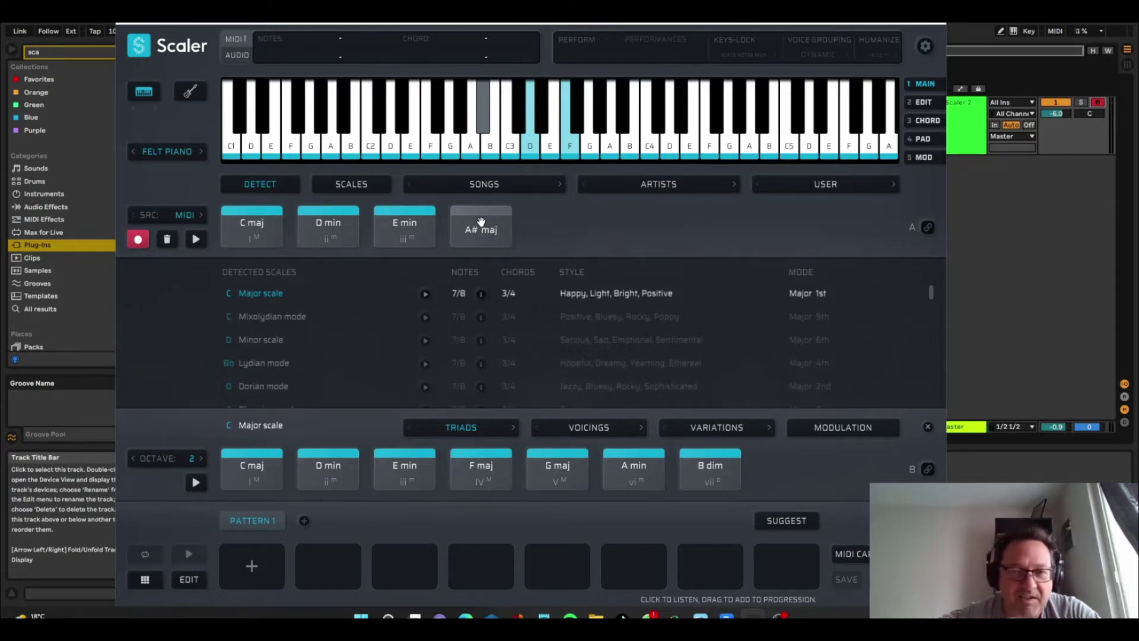
{"action": "left_click", "coordinate": [328, 225]}
{"action": "left_click", "coordinate": [400, 228]}
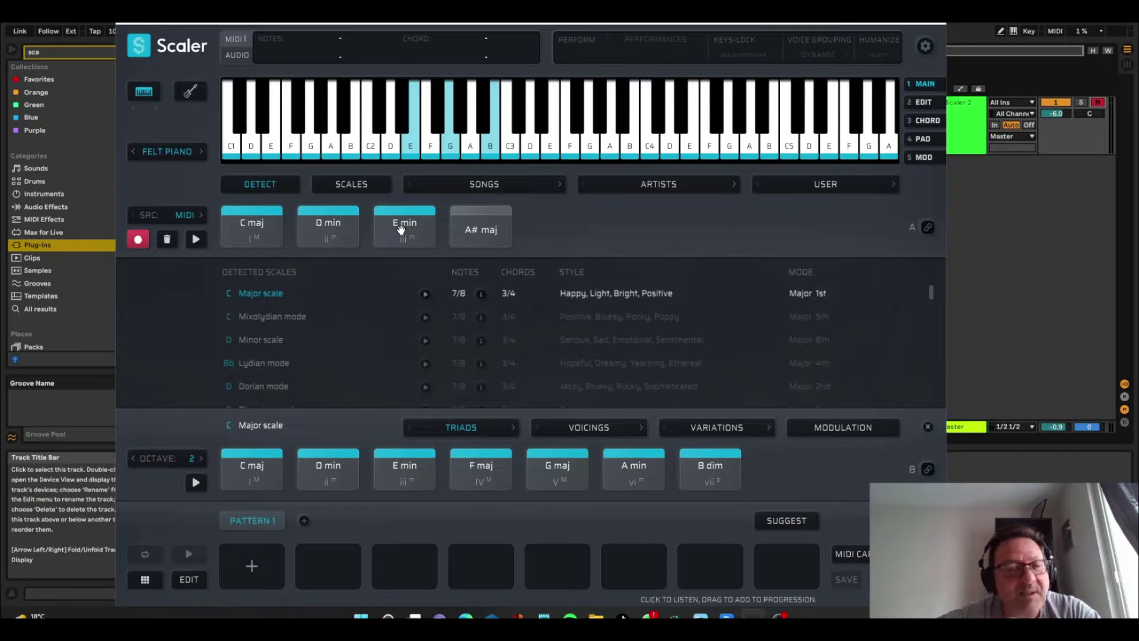
Step: Try D Dorian and Bb Lydian from the detected scales, auditioning the D min and C maj pads
{"action": "left_click", "coordinate": [267, 388]}
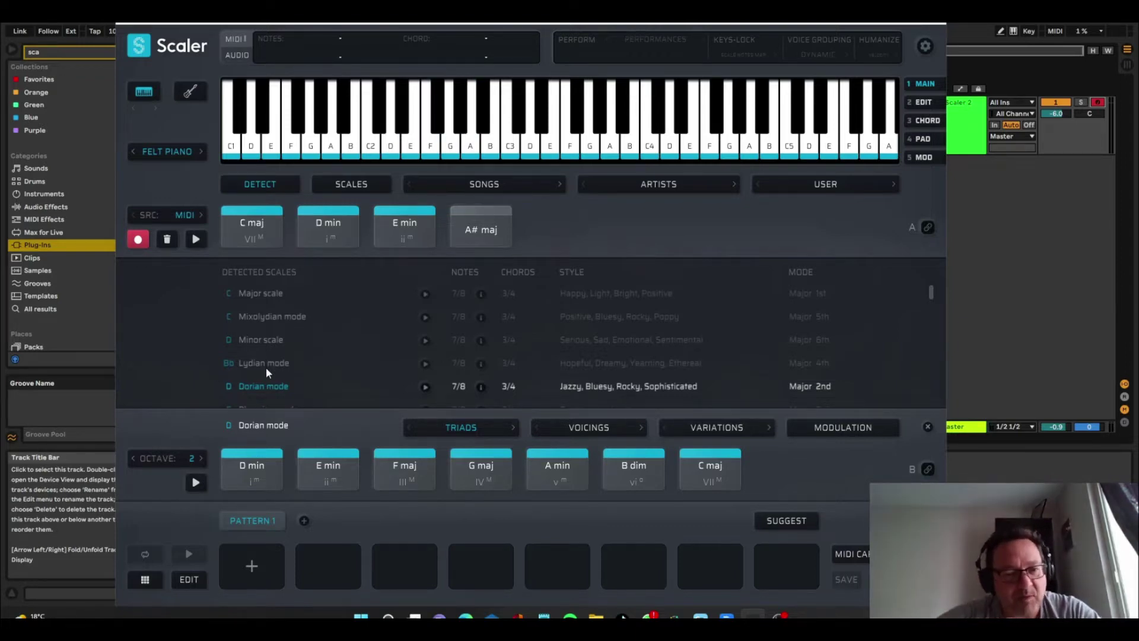
{"action": "left_click", "coordinate": [265, 368]}
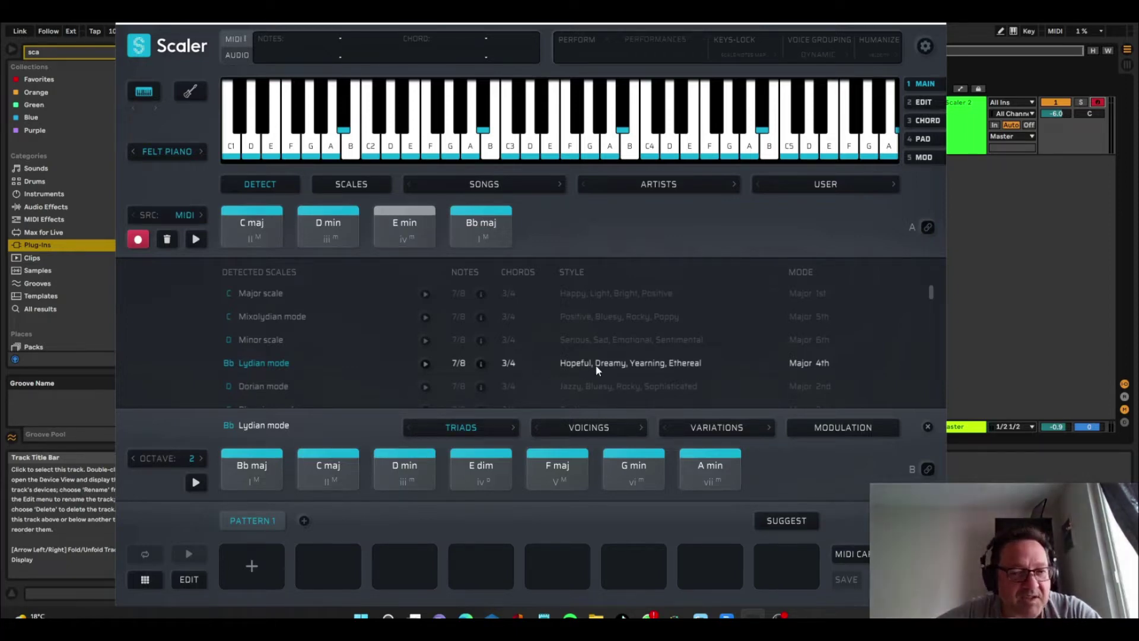
{"action": "left_click", "coordinate": [397, 466]}
{"action": "left_click", "coordinate": [313, 472]}
{"action": "left_click", "coordinate": [398, 469]}
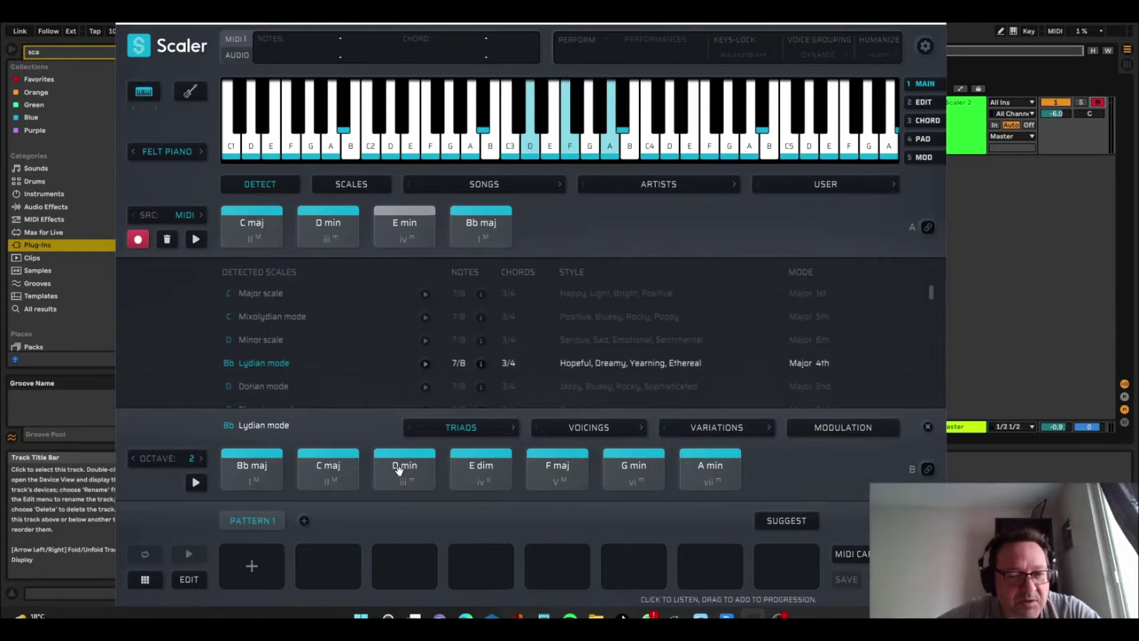
Step: Settle on Bb Lydian mode and audition its Bb maj, C maj, D min and E dim triads
{"action": "left_click", "coordinate": [270, 385]}
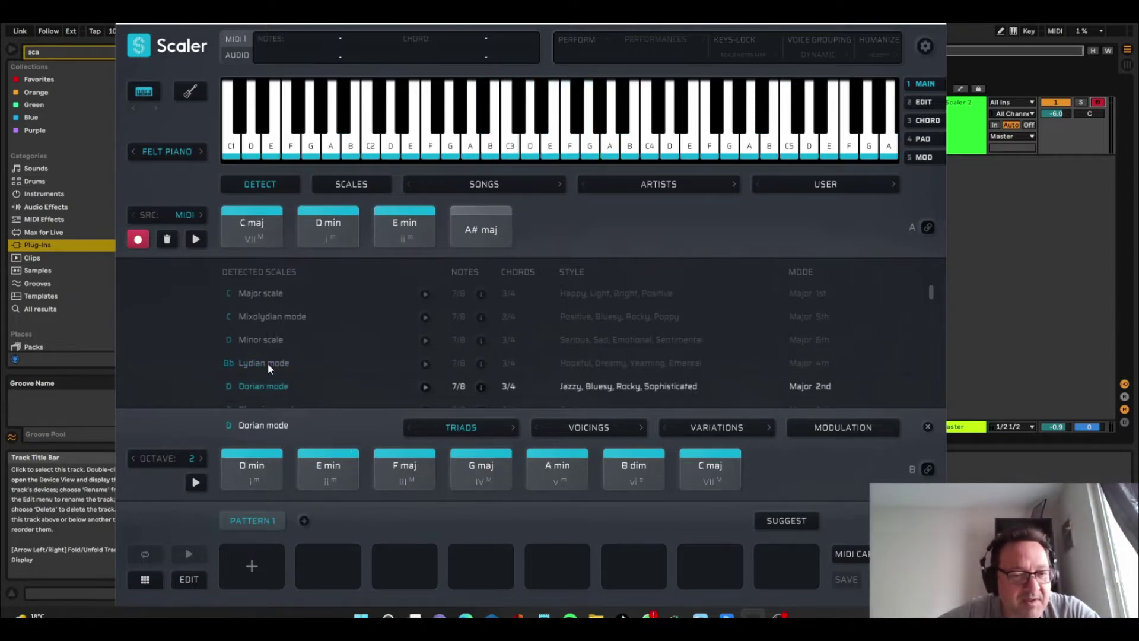
{"action": "left_click", "coordinate": [267, 362]}
{"action": "left_click", "coordinate": [255, 470]}
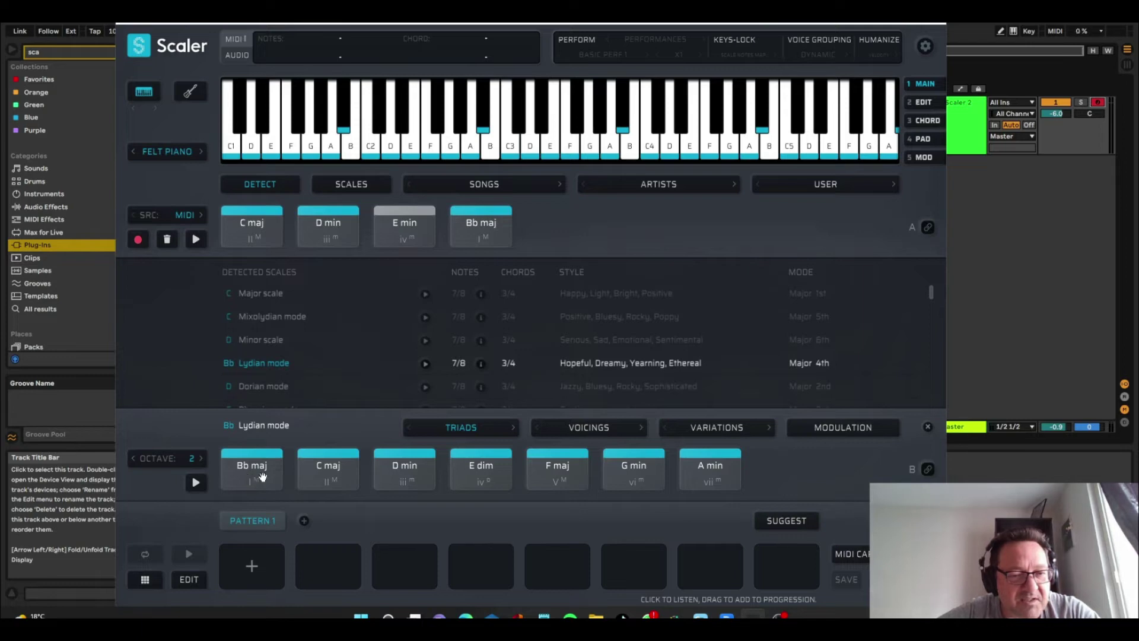
{"action": "left_click", "coordinate": [320, 468]}
{"action": "left_click", "coordinate": [382, 472]}
{"action": "left_click", "coordinate": [503, 465]}
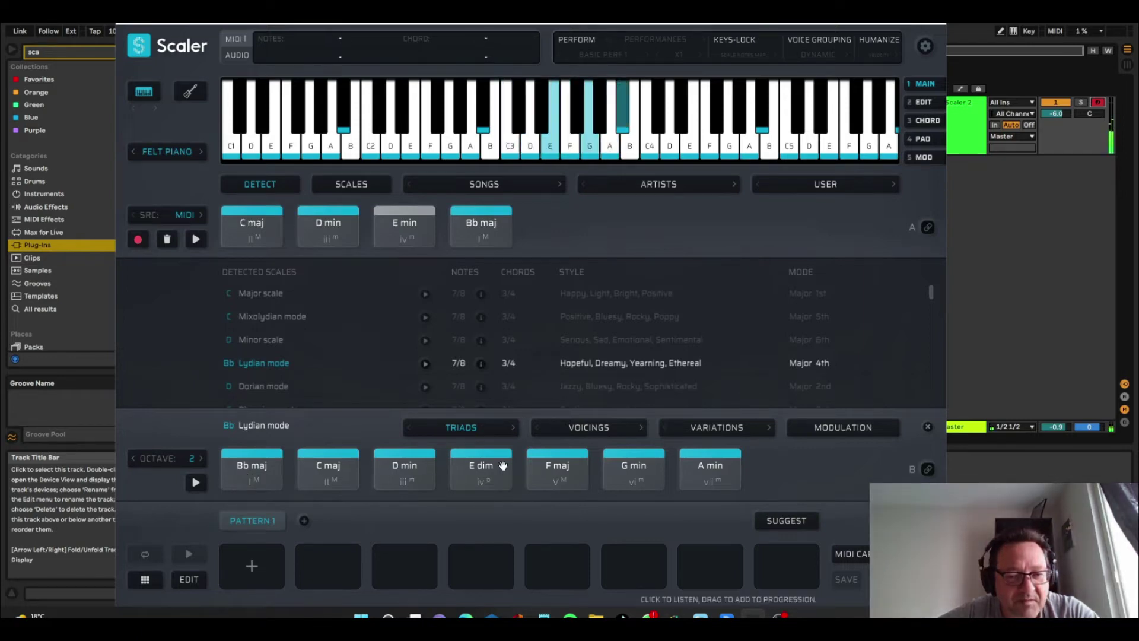
{"action": "left_click", "coordinate": [325, 473]}
{"action": "left_click", "coordinate": [461, 477]}
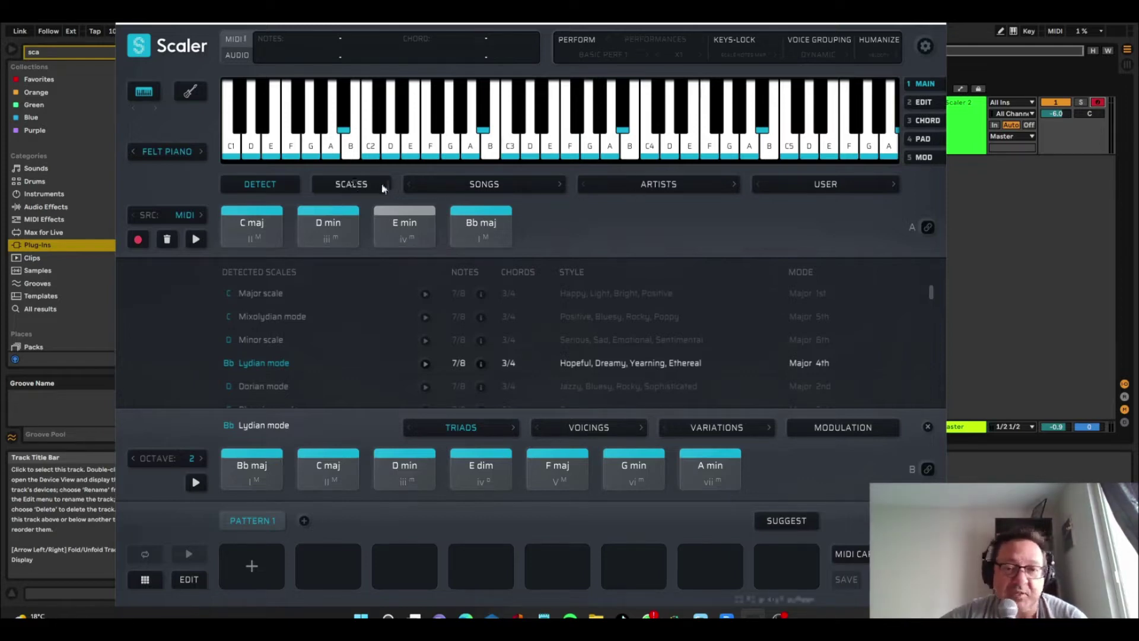
Step: Pick Bb Mixolydian mode from the full scale library and audition its chords, including Ab maj
{"action": "left_click", "coordinate": [353, 184]}
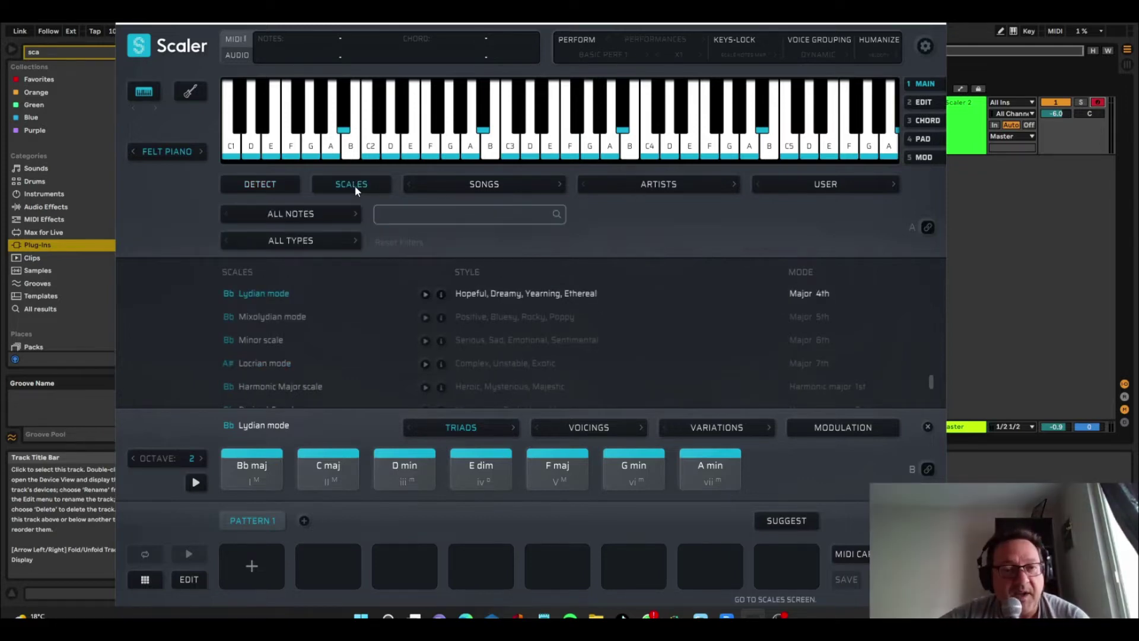
{"action": "left_click", "coordinate": [295, 319]}
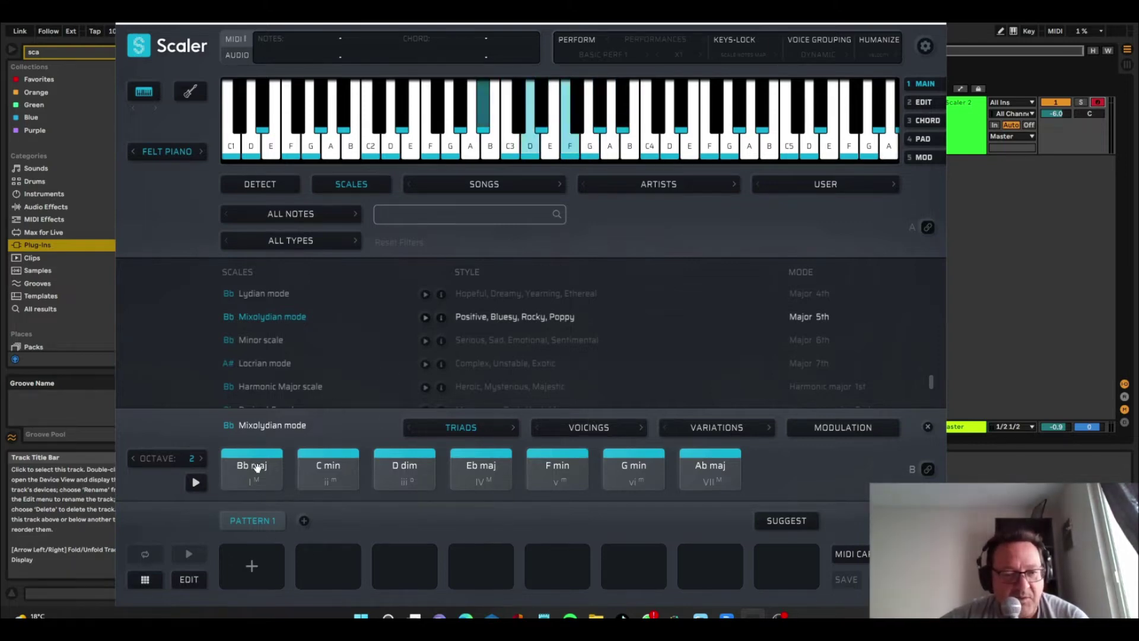
{"action": "left_click", "coordinate": [599, 475]}
{"action": "left_click", "coordinate": [534, 476]}
{"action": "left_click", "coordinate": [643, 473]}
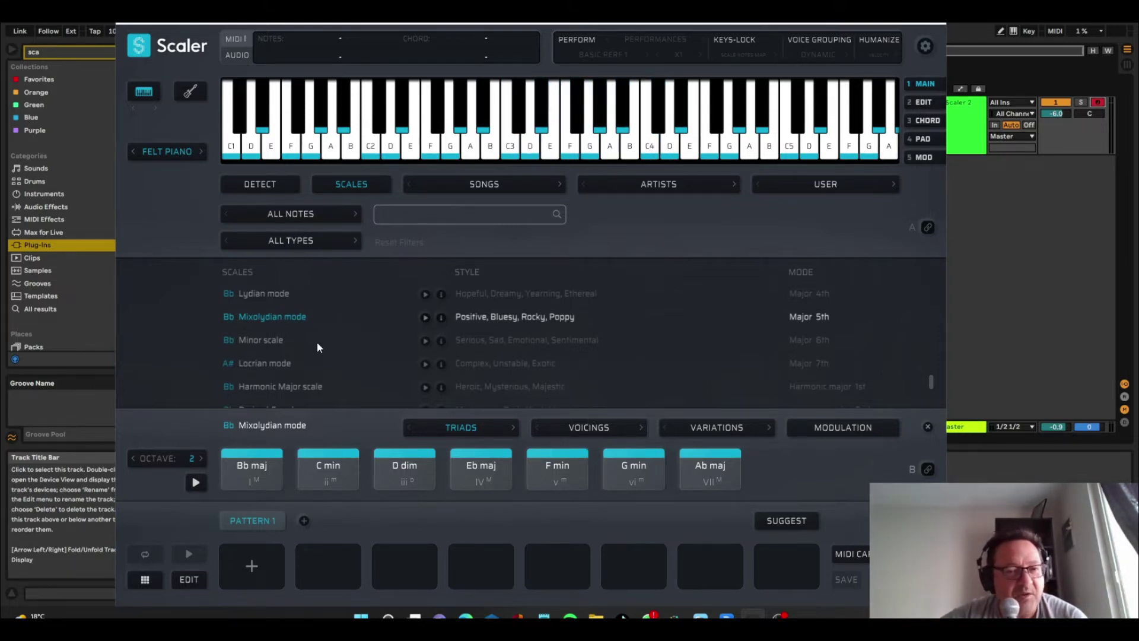
Step: Browse the Songs genre and Artists chord-set lists, then reopen the Songs list toward House
{"action": "left_click", "coordinate": [483, 184]}
{"action": "mouse_move", "coordinate": [488, 187]}
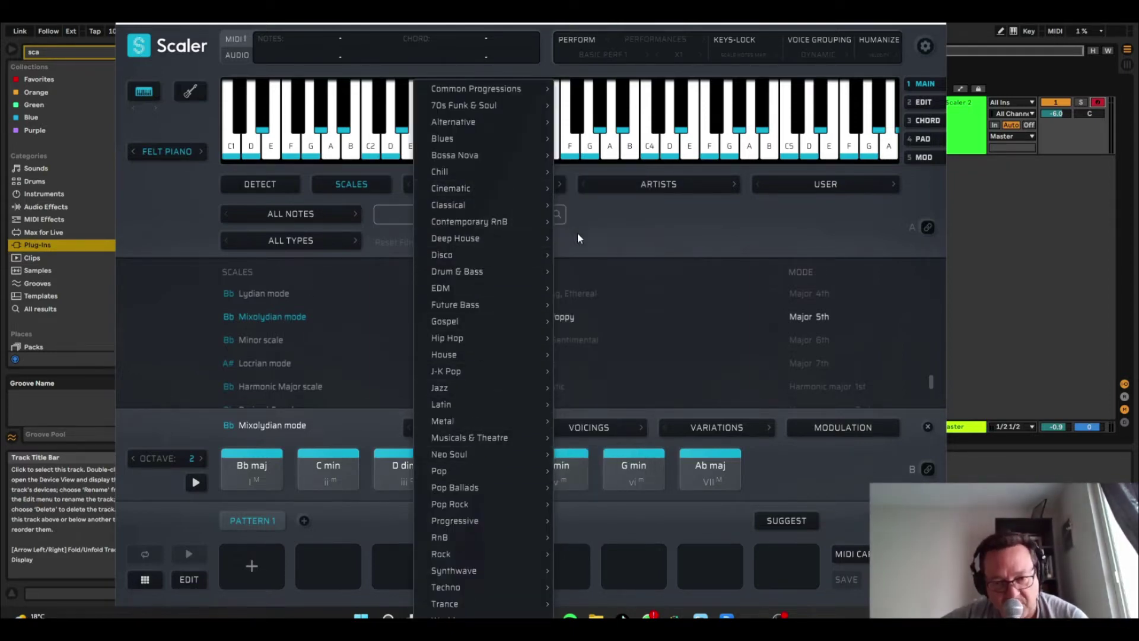
{"action": "mouse_move", "coordinate": [532, 240]}
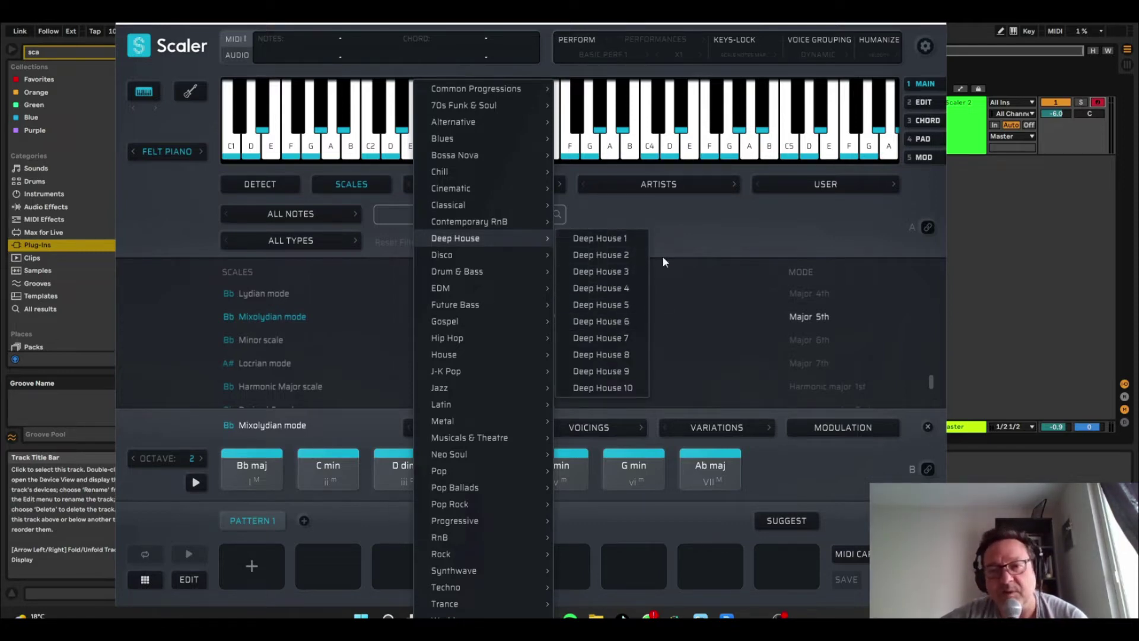
{"action": "left_click", "coordinate": [703, 220]}
{"action": "left_click", "coordinate": [672, 187]}
{"action": "mouse_move", "coordinate": [671, 187]}
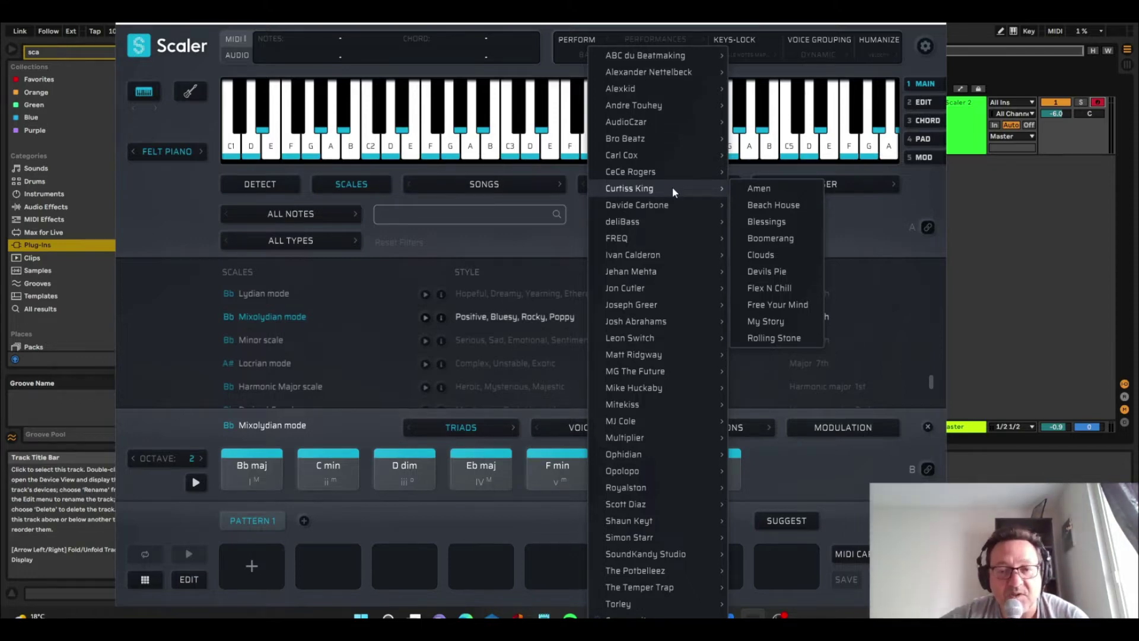
{"action": "mouse_move", "coordinate": [653, 421]}
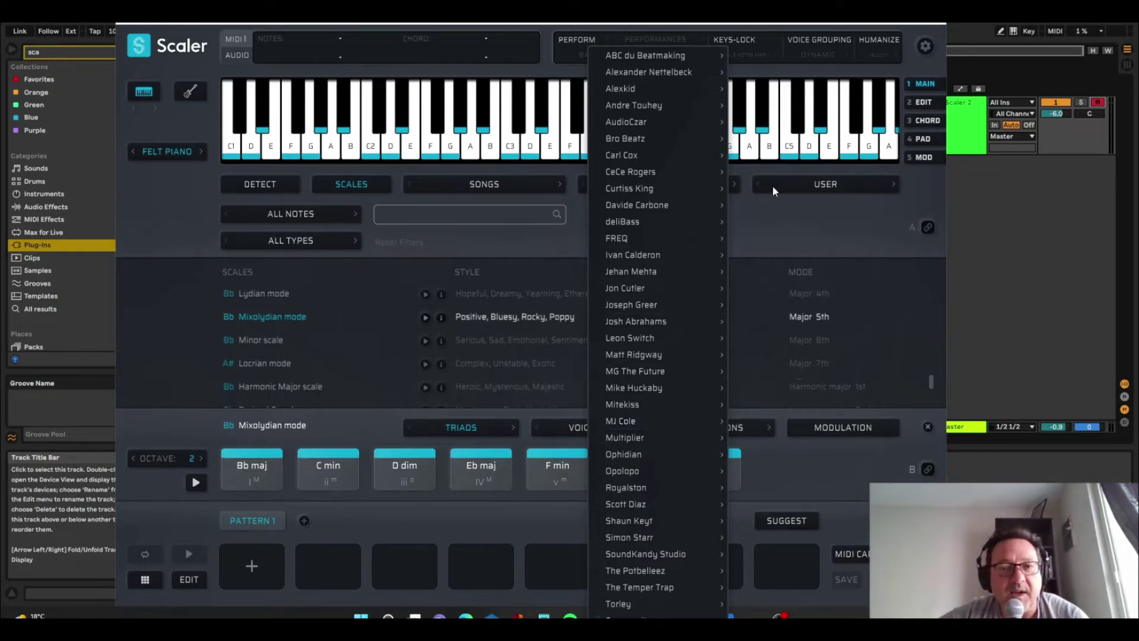
{"action": "left_click", "coordinate": [788, 223]}
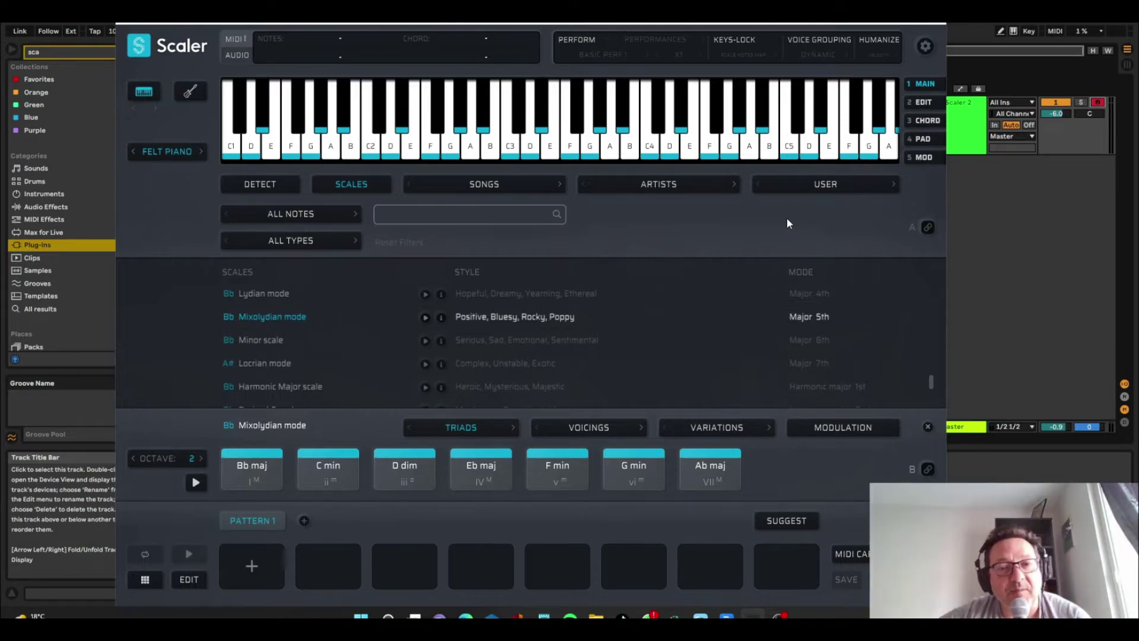
{"action": "left_click", "coordinate": [492, 188]}
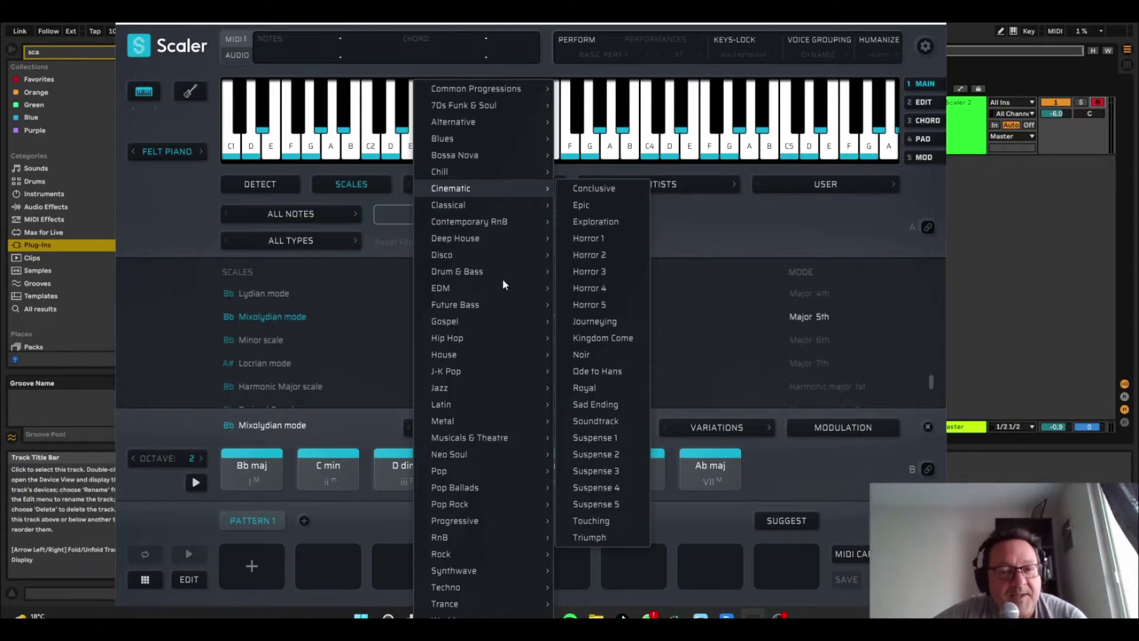
{"action": "mouse_move", "coordinate": [482, 354]}
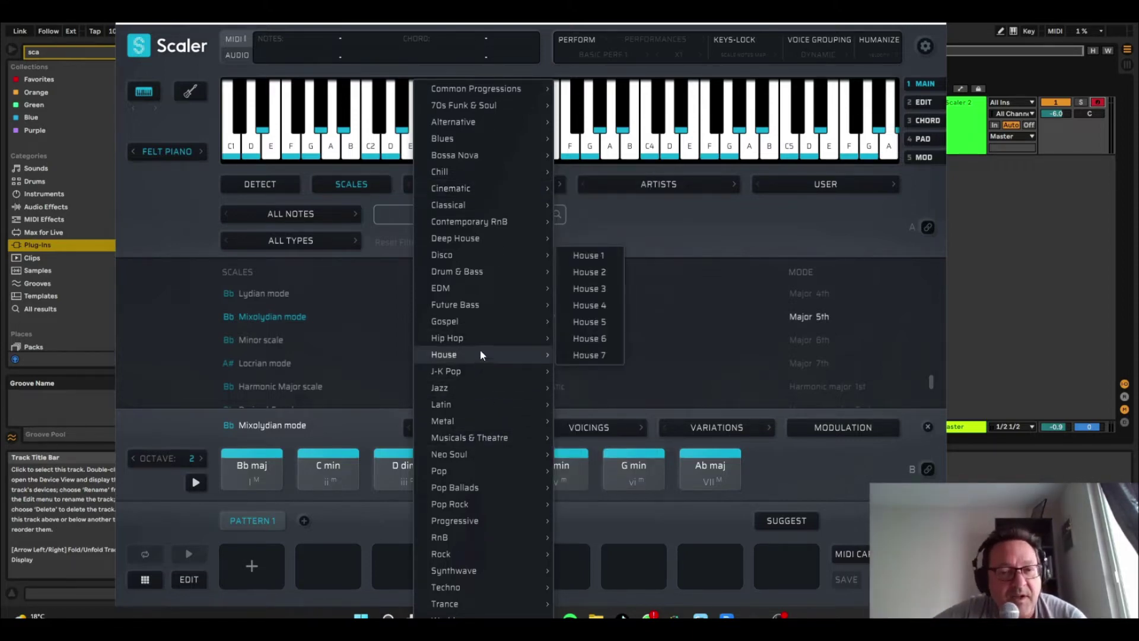
Step: Load the House 1 chord set, bind incoming MIDI to chord row A, and move the Scaler window aside
{"action": "left_click", "coordinate": [596, 255]}
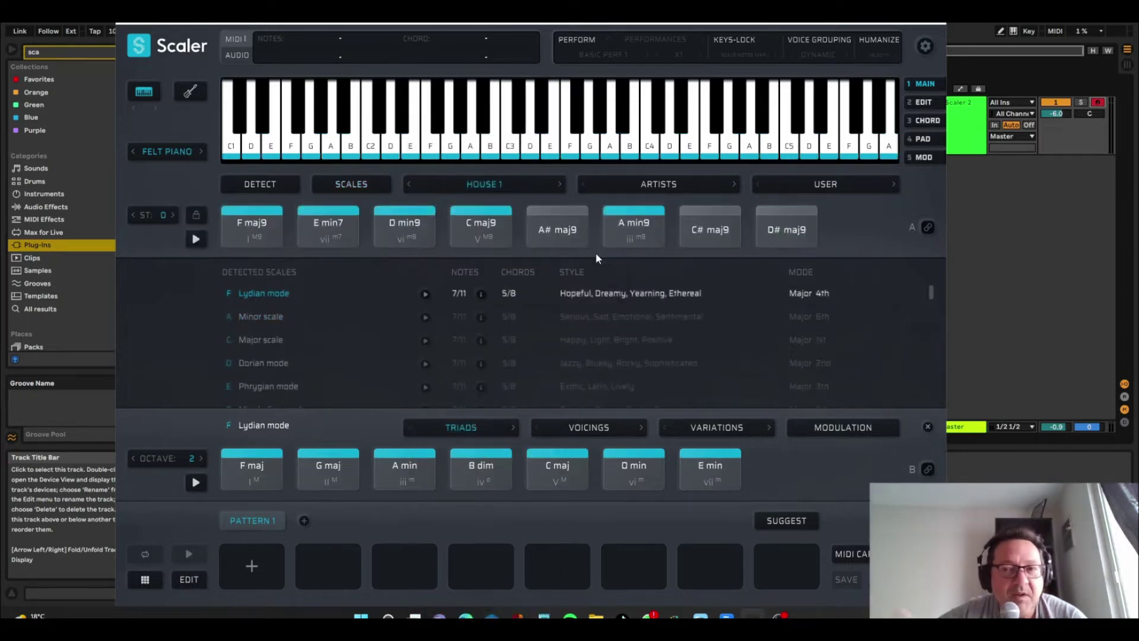
{"action": "left_click", "coordinate": [927, 228]}
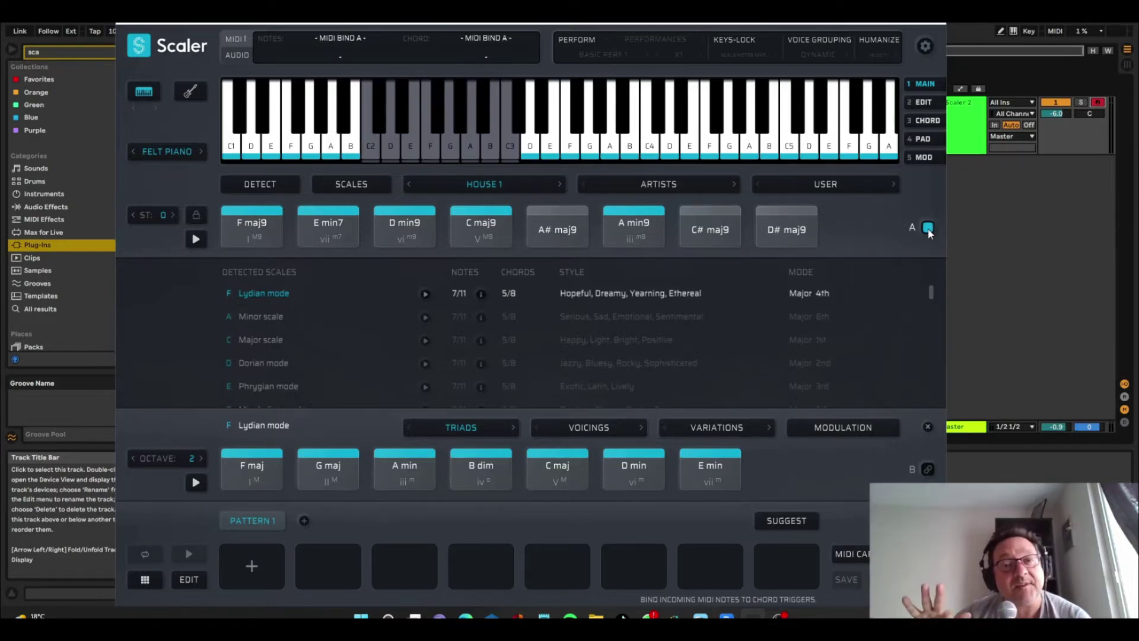
{"action": "left_click", "coordinate": [928, 228]}
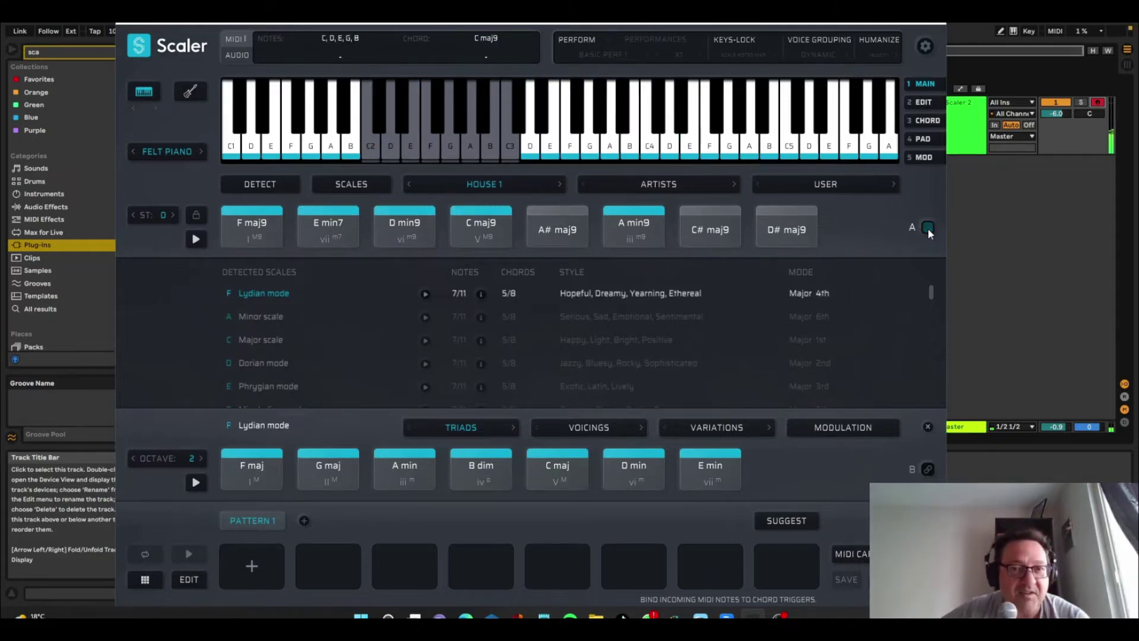
{"action": "left_click", "coordinate": [927, 228]}
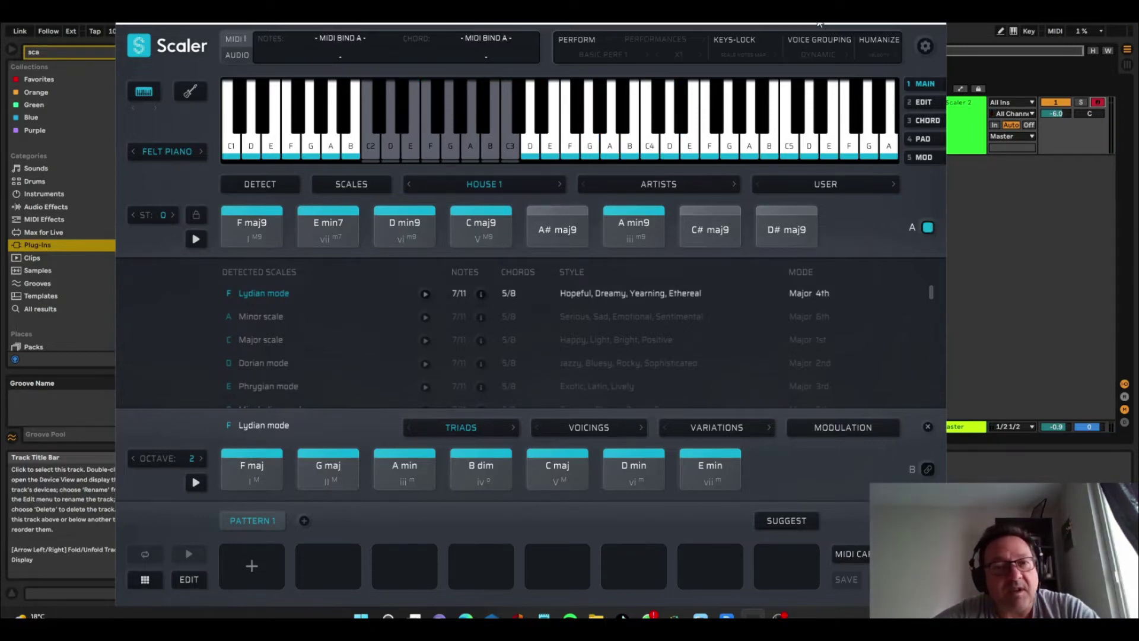
{"action": "left_click_drag", "start_coordinate": [818, 21], "coordinate": [775, 206]}
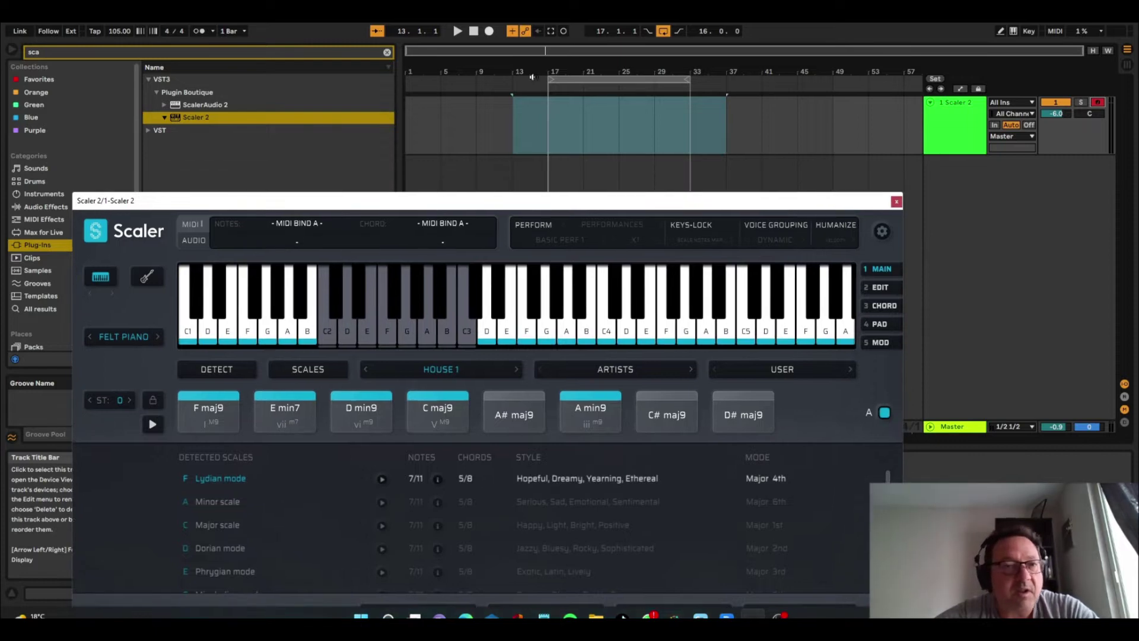
Step: With the metronome on, record Scaler's chords as a clip from bar 17 and loop it with Ctrl+L
{"action": "left_click", "coordinate": [199, 31]}
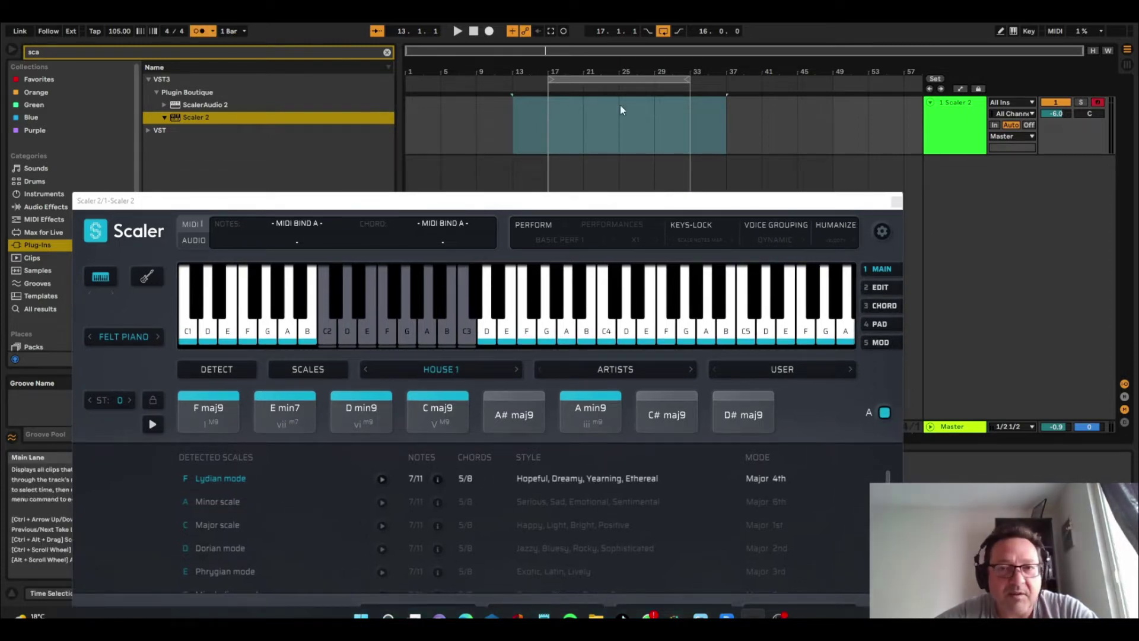
{"action": "left_click", "coordinate": [621, 79]}
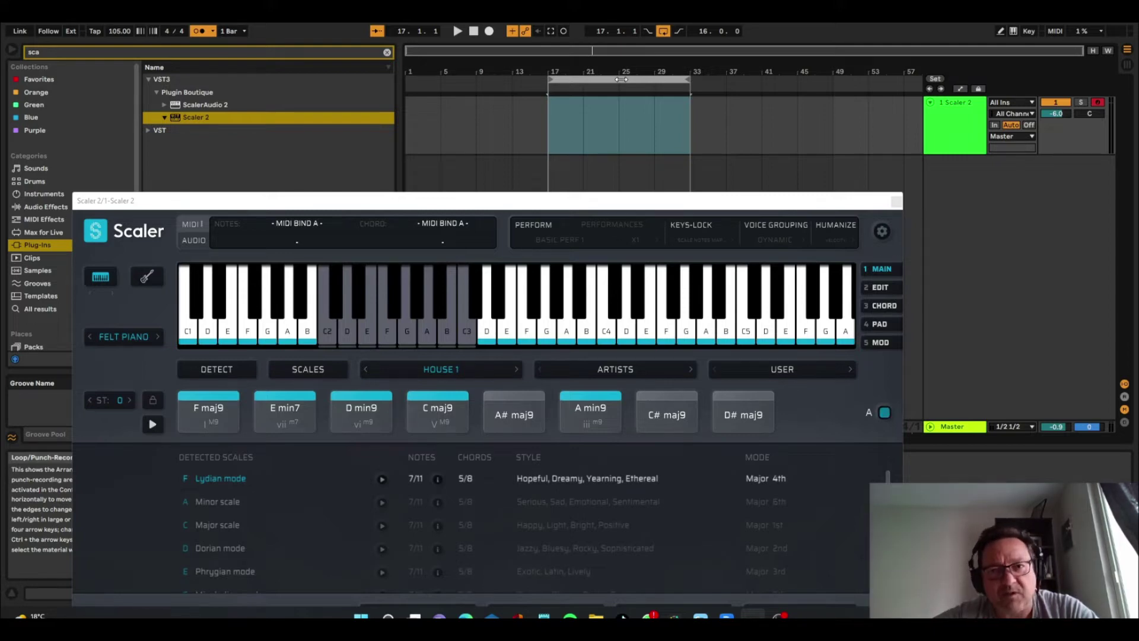
{"action": "left_click", "coordinate": [489, 32]}
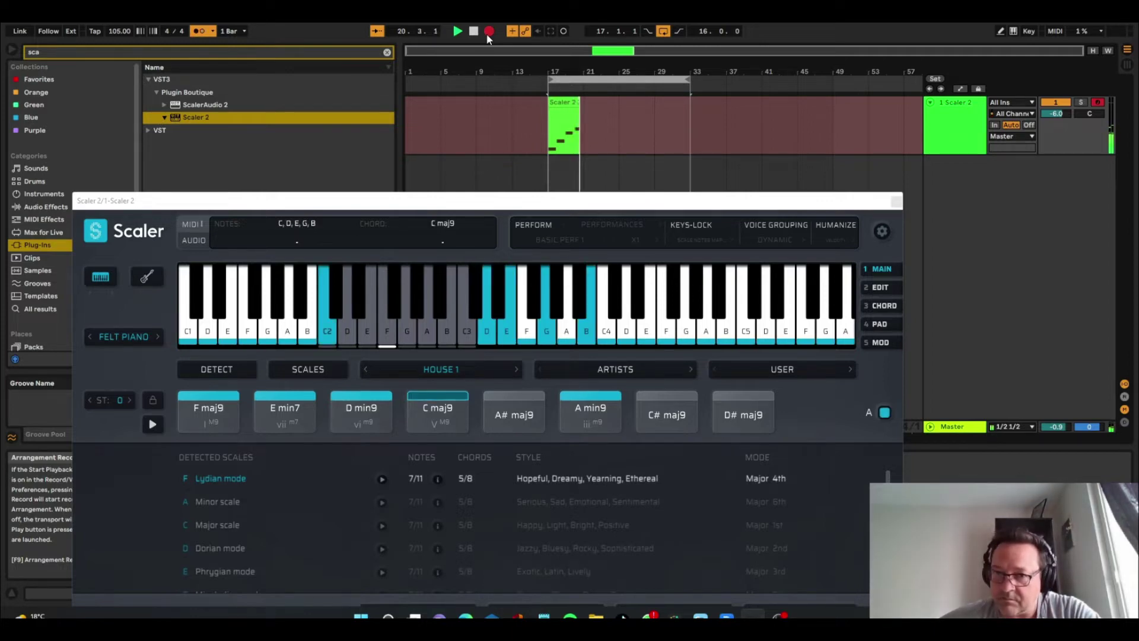
{"action": "left_click", "coordinate": [488, 34]}
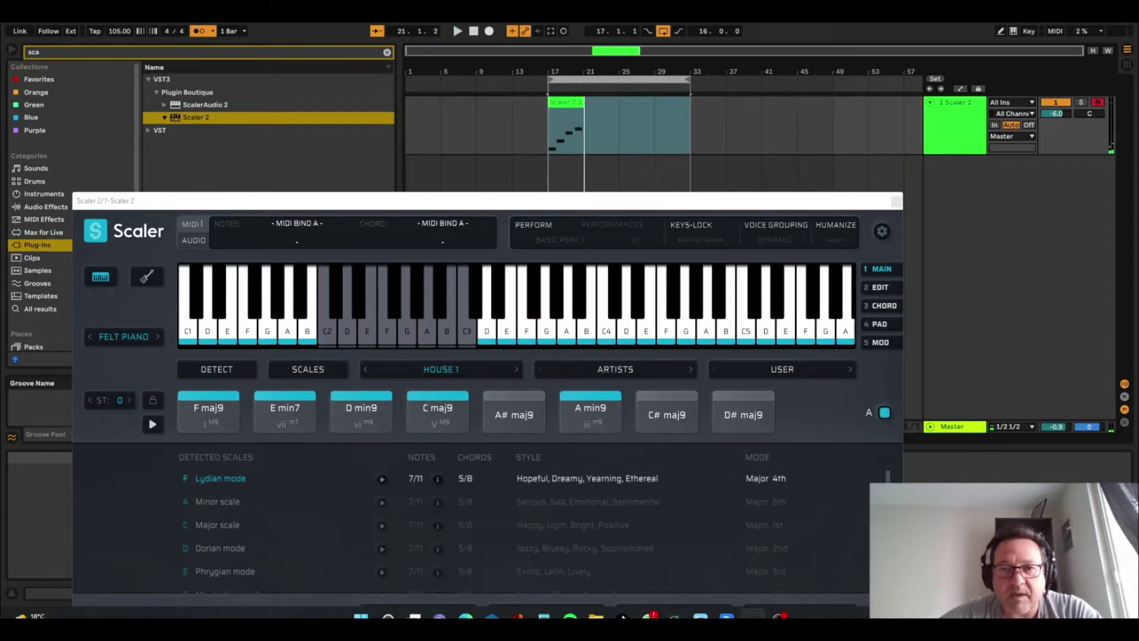
{"action": "left_click", "coordinate": [570, 105]}
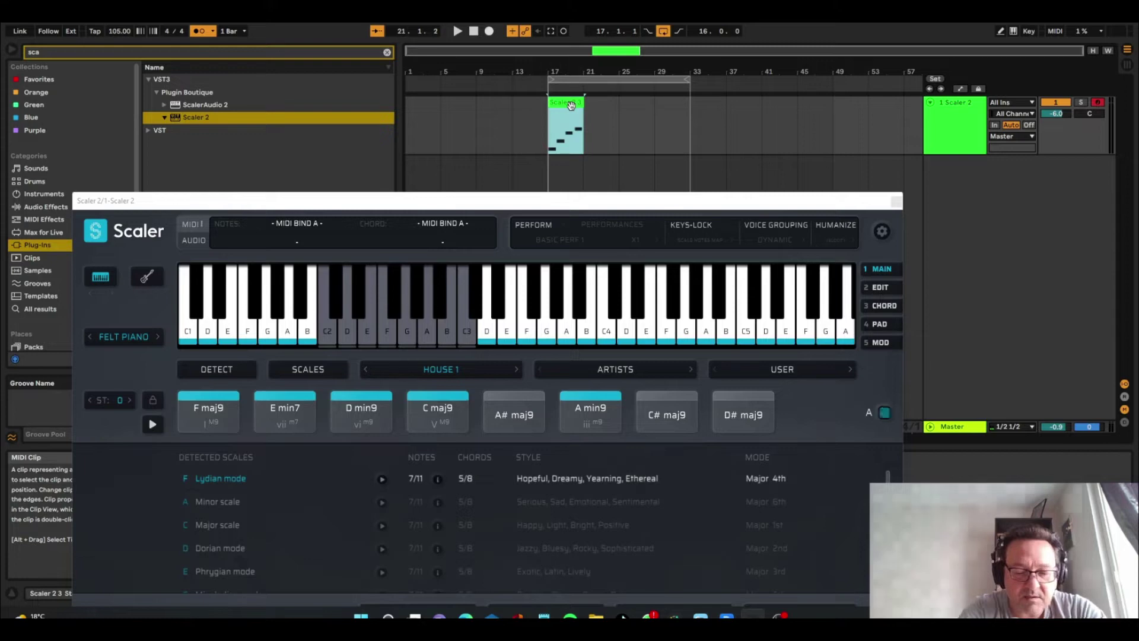
{"action": "key", "text": "ctrl+l"}
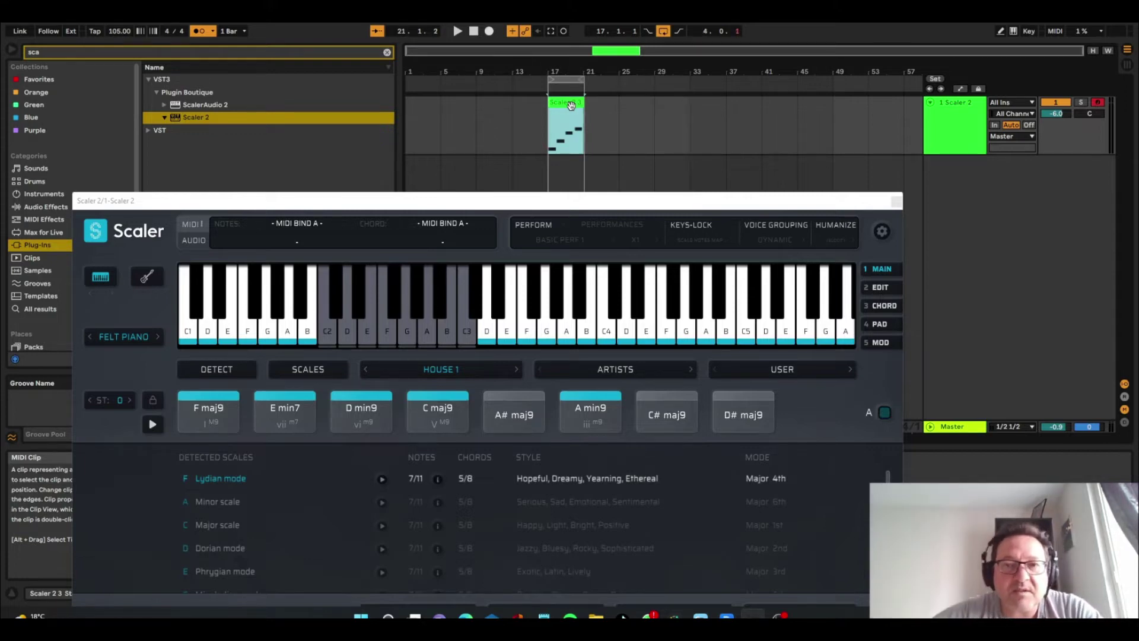
{"action": "double_click", "coordinate": [584, 70]}
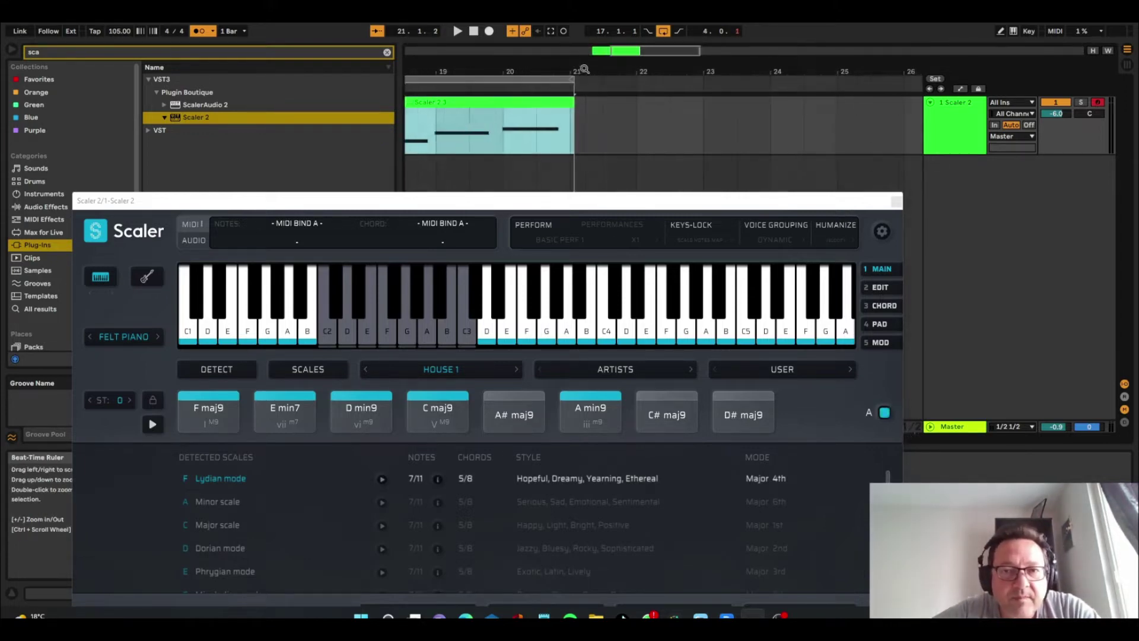
Step: Set the loop end at bar 21 and close the Scaler window
{"action": "left_click_drag", "start_coordinate": [575, 84], "coordinate": [570, 88]}
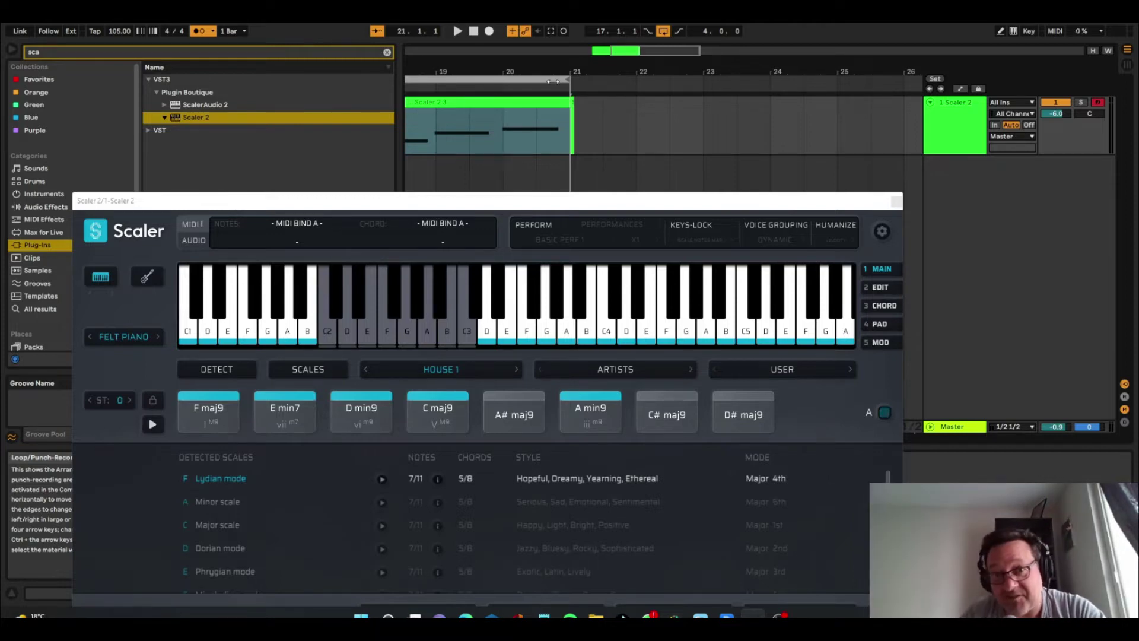
{"action": "scroll", "coordinate": [545, 67], "scroll_direction": "down", "scroll_amount": 3}
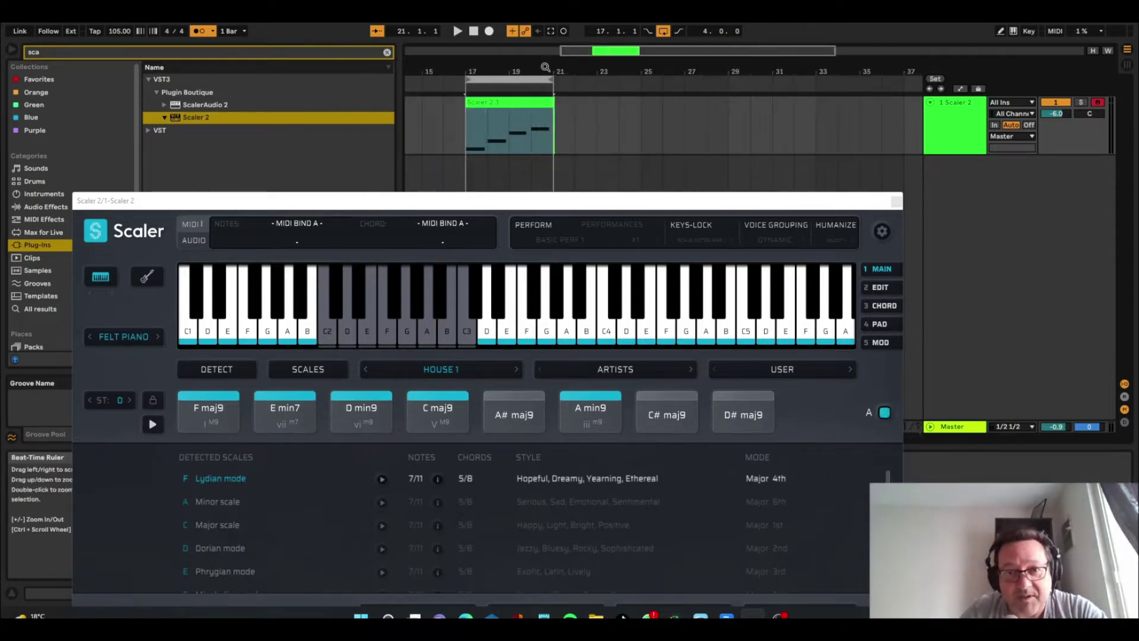
{"action": "left_click", "coordinate": [896, 202]}
Step: Quantize the clip's C2–F2 notes and make them legato
{"action": "double_click", "coordinate": [509, 127]}
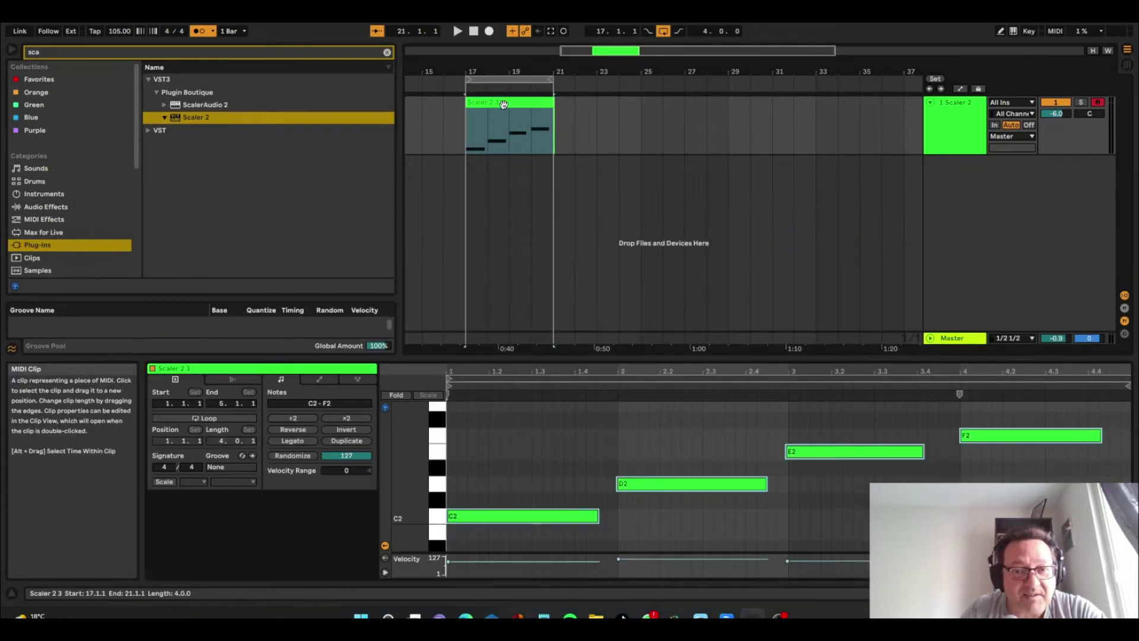
{"action": "left_click", "coordinate": [703, 456]}
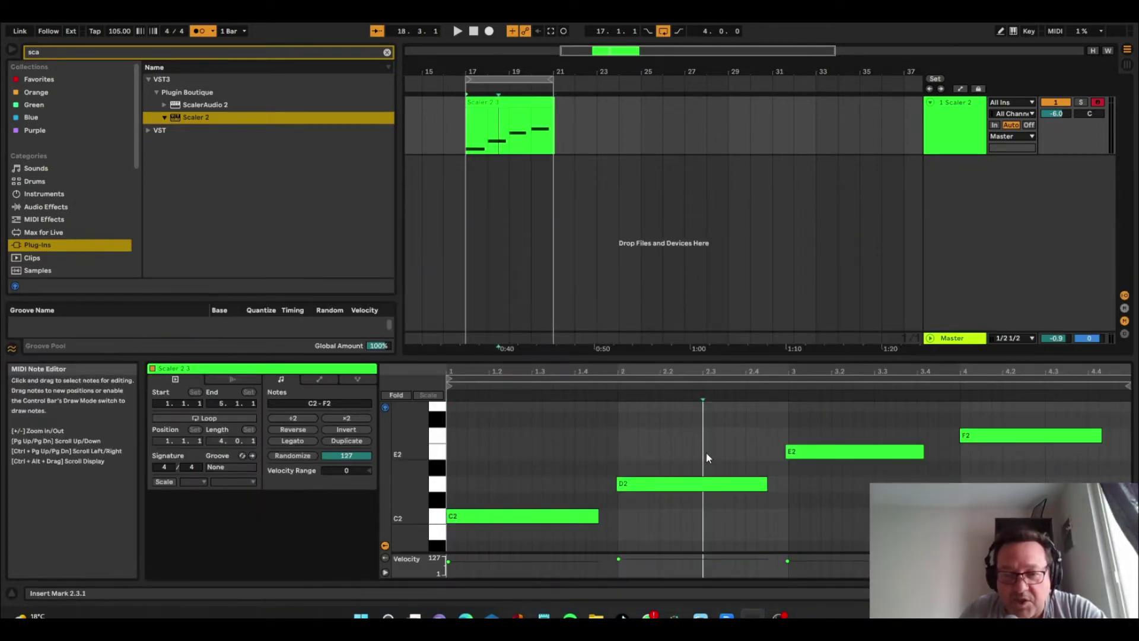
{"action": "right_click", "coordinate": [704, 455]}
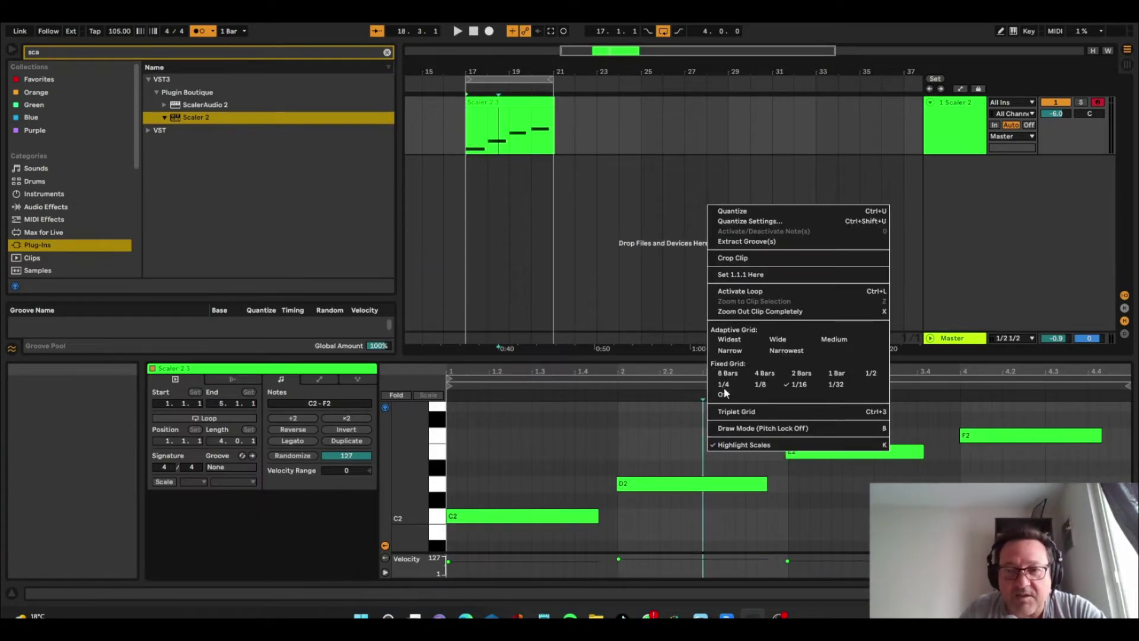
{"action": "left_click", "coordinate": [773, 212]}
{"action": "left_click", "coordinate": [587, 446]}
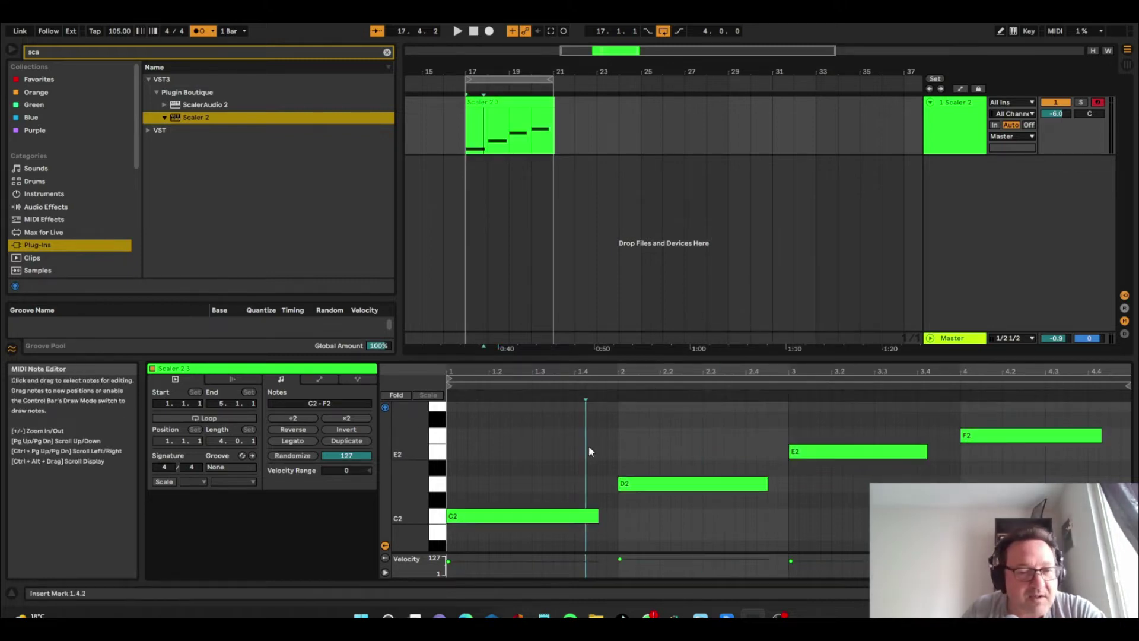
{"action": "left_click", "coordinate": [288, 443]}
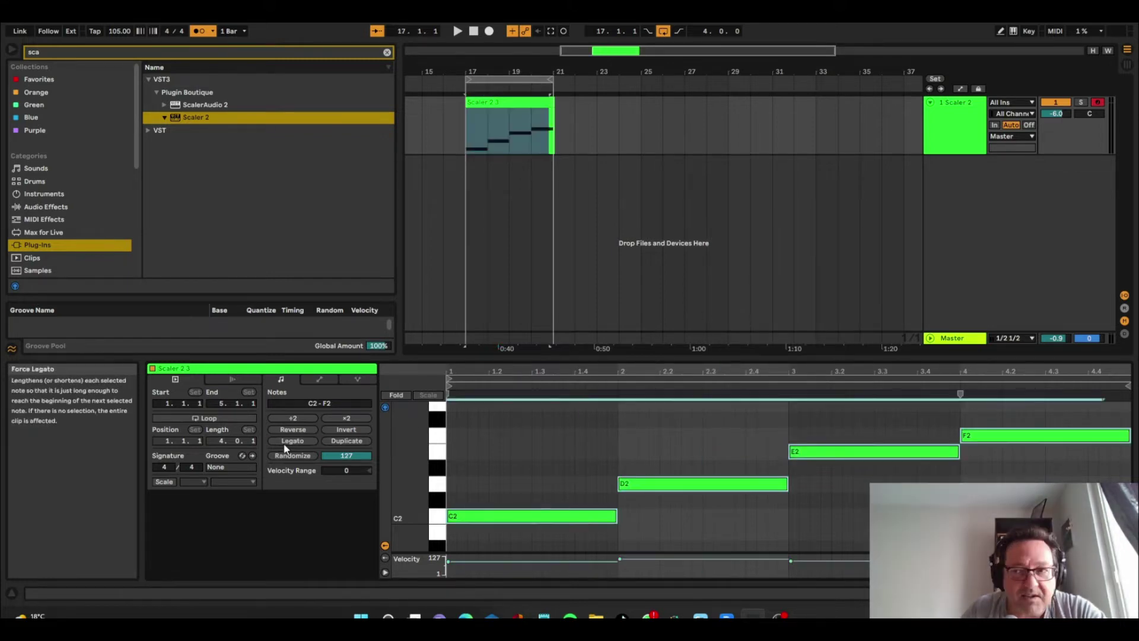
{"action": "double_click", "coordinate": [957, 133]}
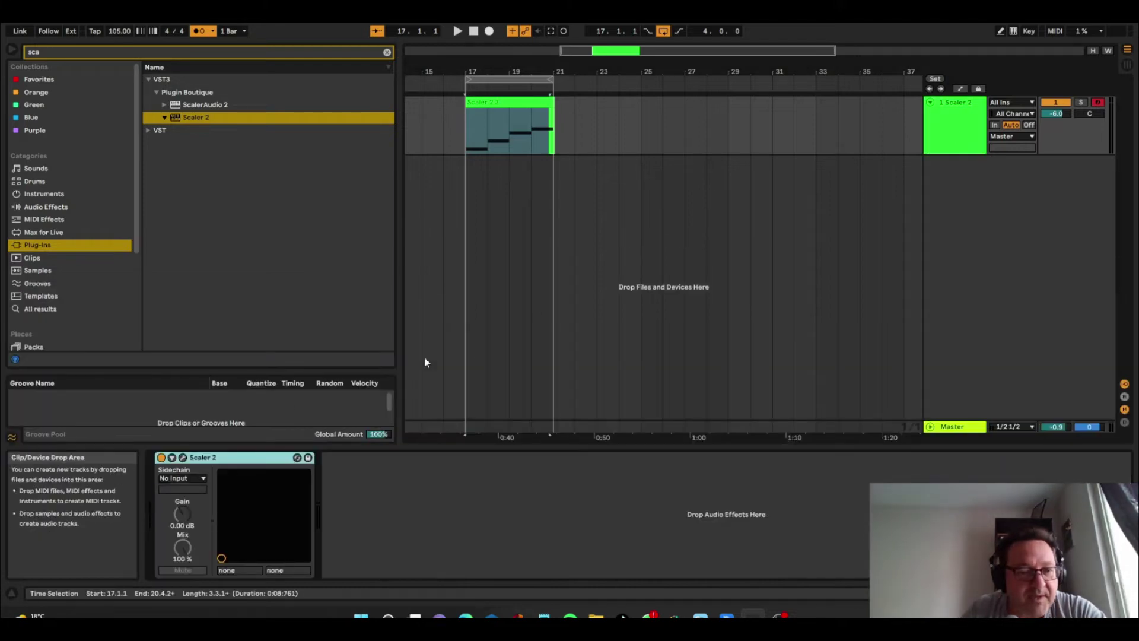
Step: Enable Scaler's Perform mode with the Strumming performance
{"action": "left_click", "coordinate": [183, 457]}
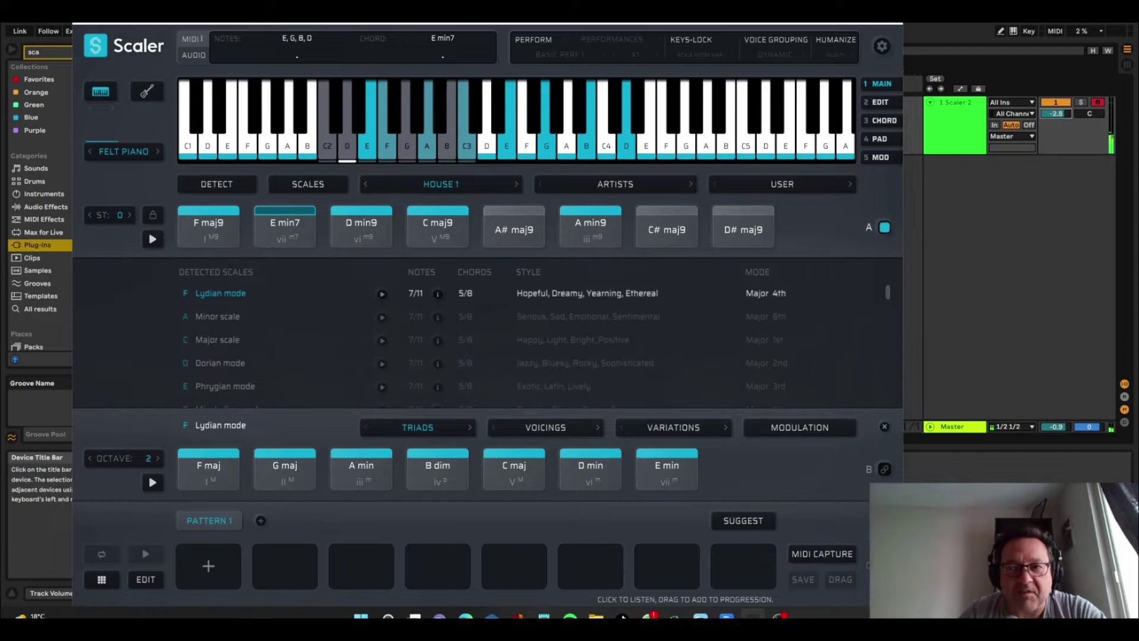
{"action": "left_click", "coordinate": [546, 40]}
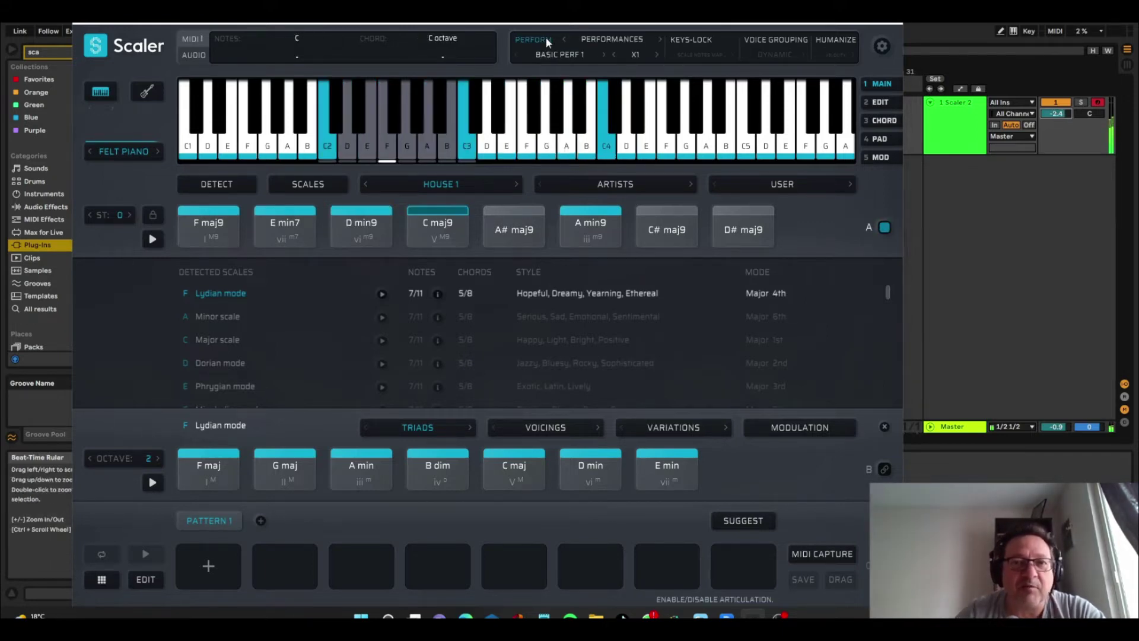
{"action": "left_click", "coordinate": [597, 40]}
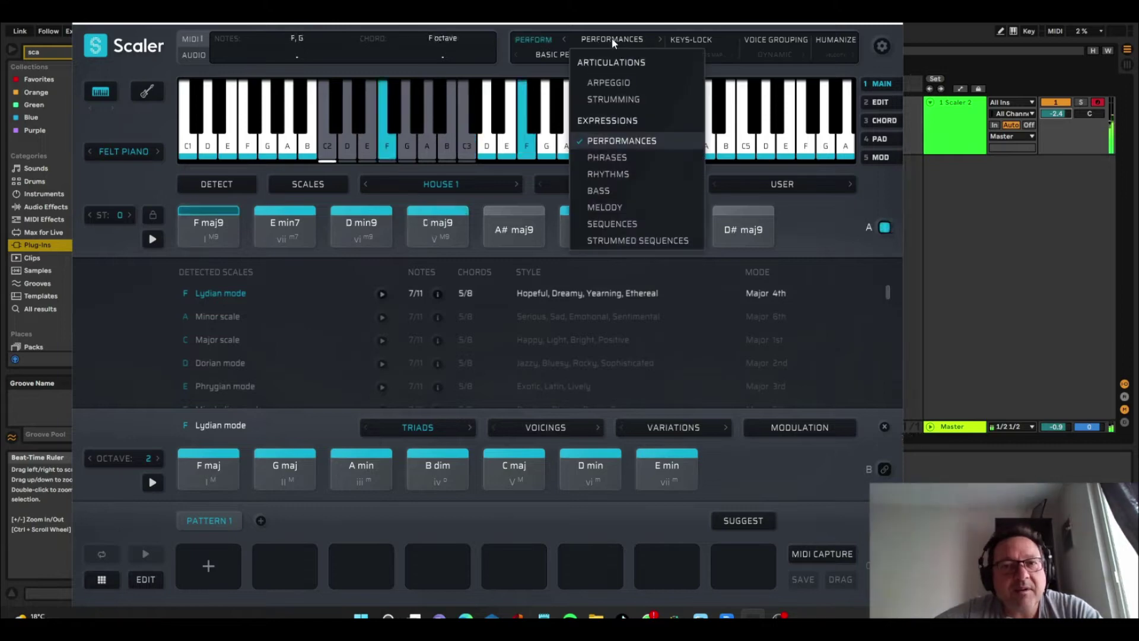
{"action": "left_click", "coordinate": [616, 98]}
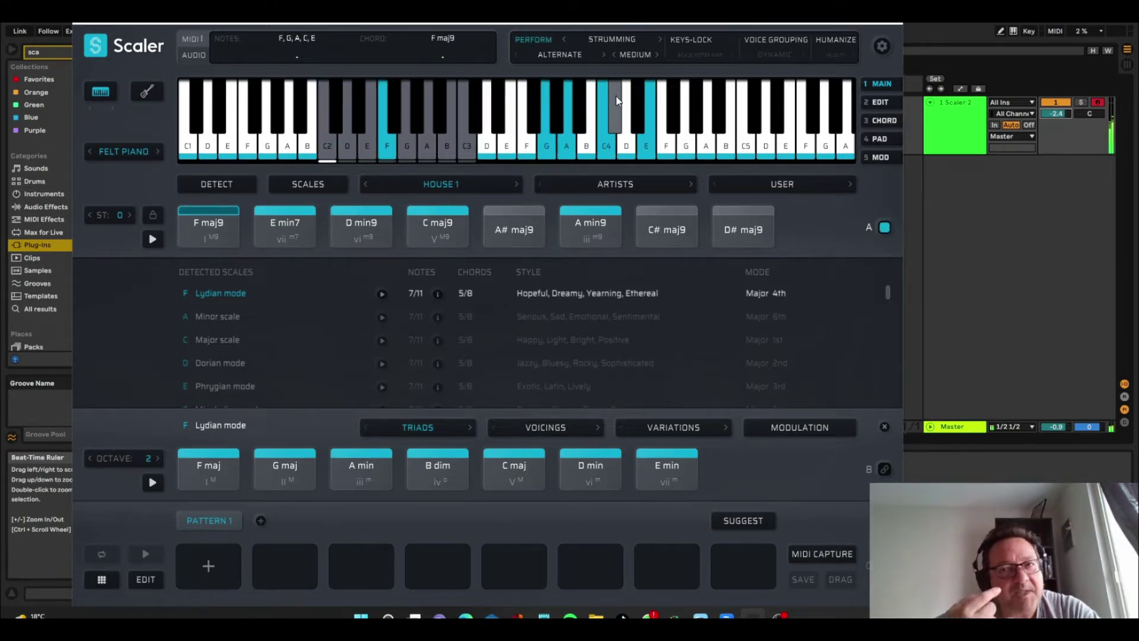
Step: Turn on Humanize with the Both profile for timing and velocity, then close Scaler
{"action": "left_click", "coordinate": [841, 54]}
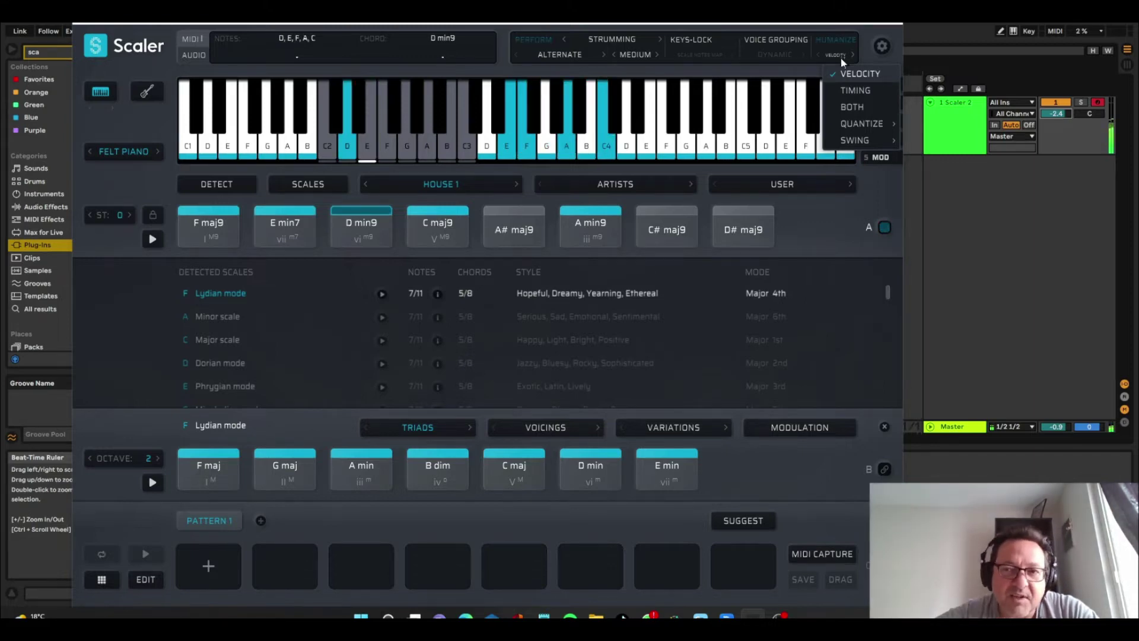
{"action": "left_click", "coordinate": [849, 91]}
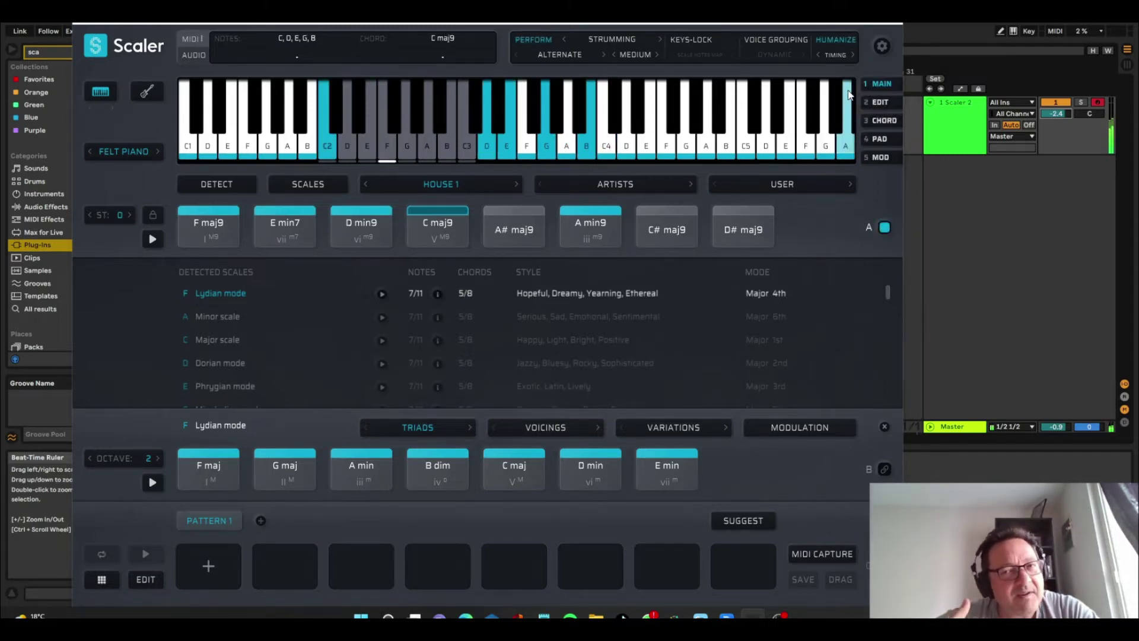
{"action": "left_click", "coordinate": [839, 39]}
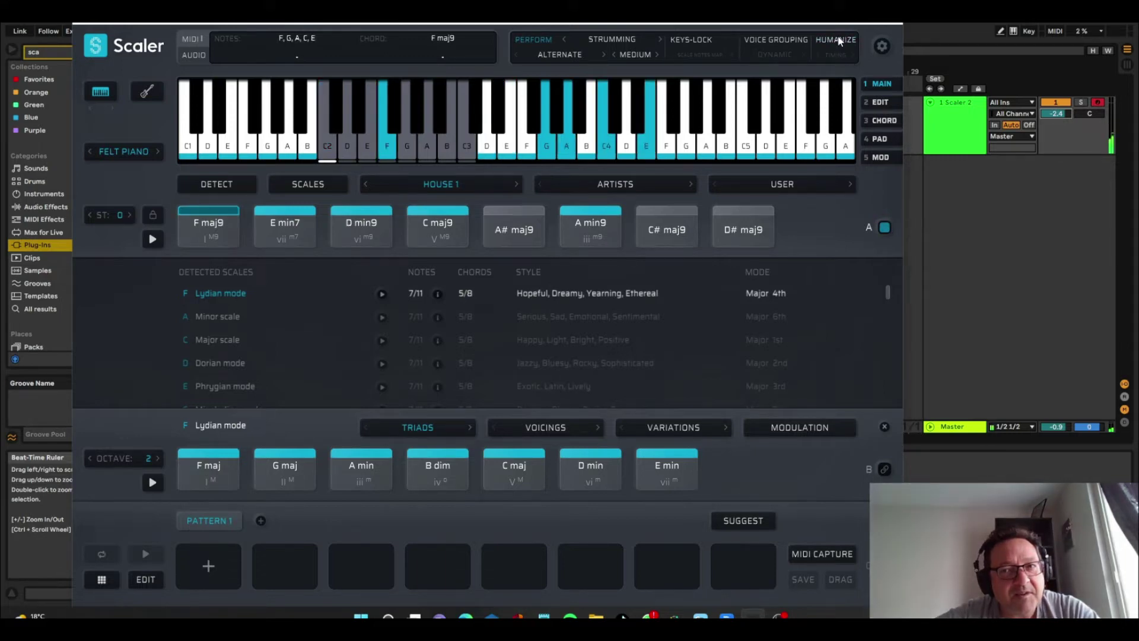
{"action": "left_click", "coordinate": [839, 55]}
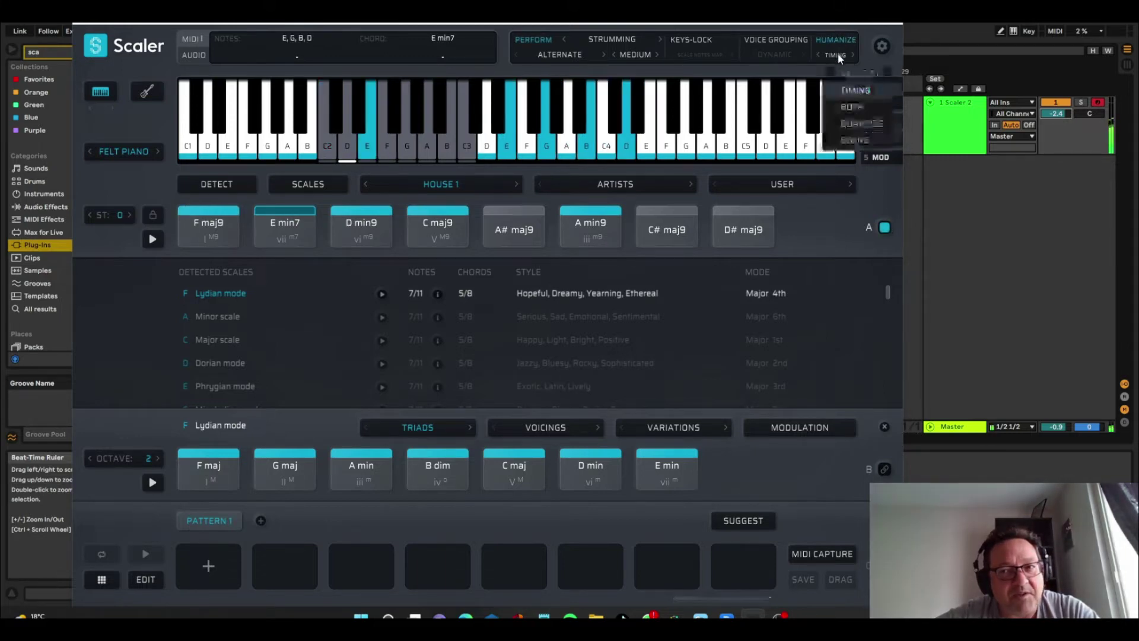
{"action": "left_click", "coordinate": [852, 101]}
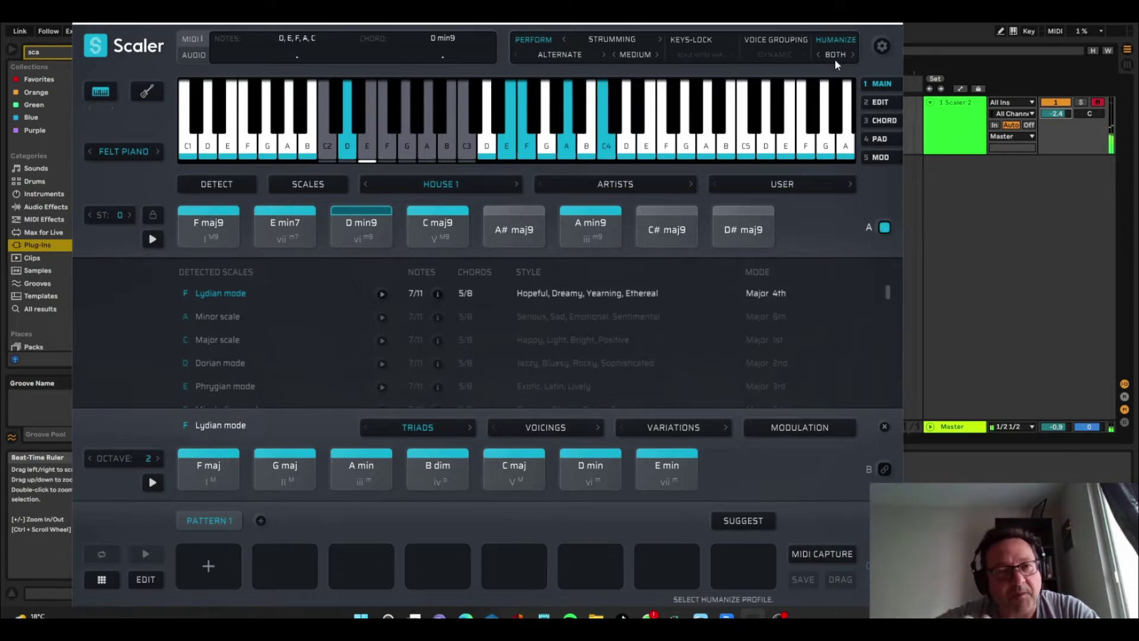
{"action": "left_click", "coordinate": [895, 25]}
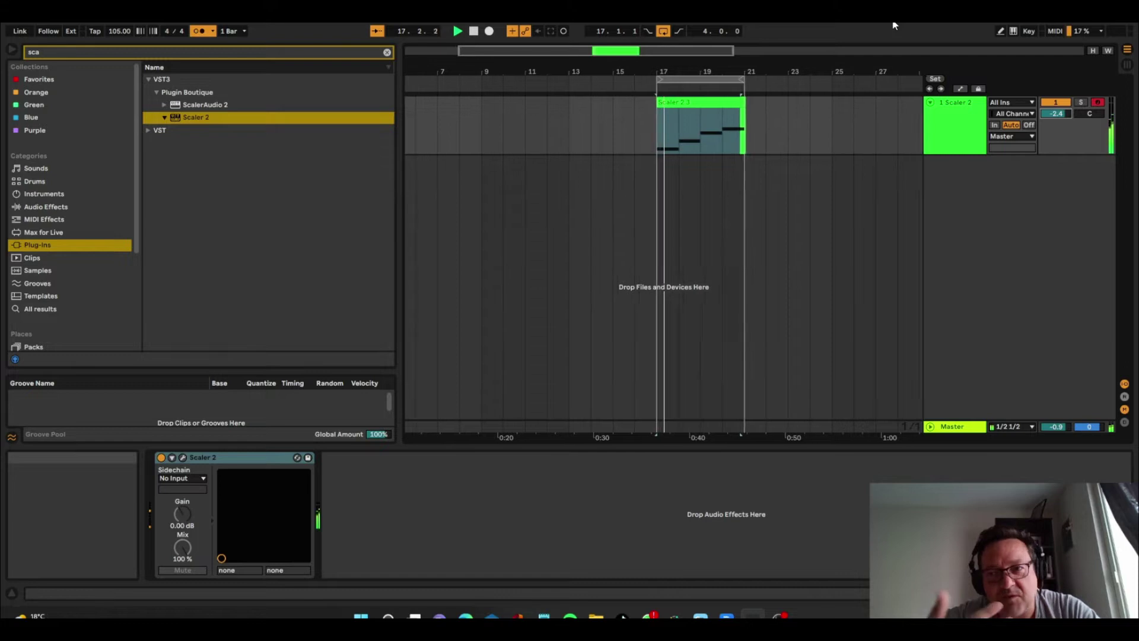
Step: Switch Scaler's instrument sound to Grand Piano and close the plugin window
{"action": "left_click", "coordinate": [182, 457]}
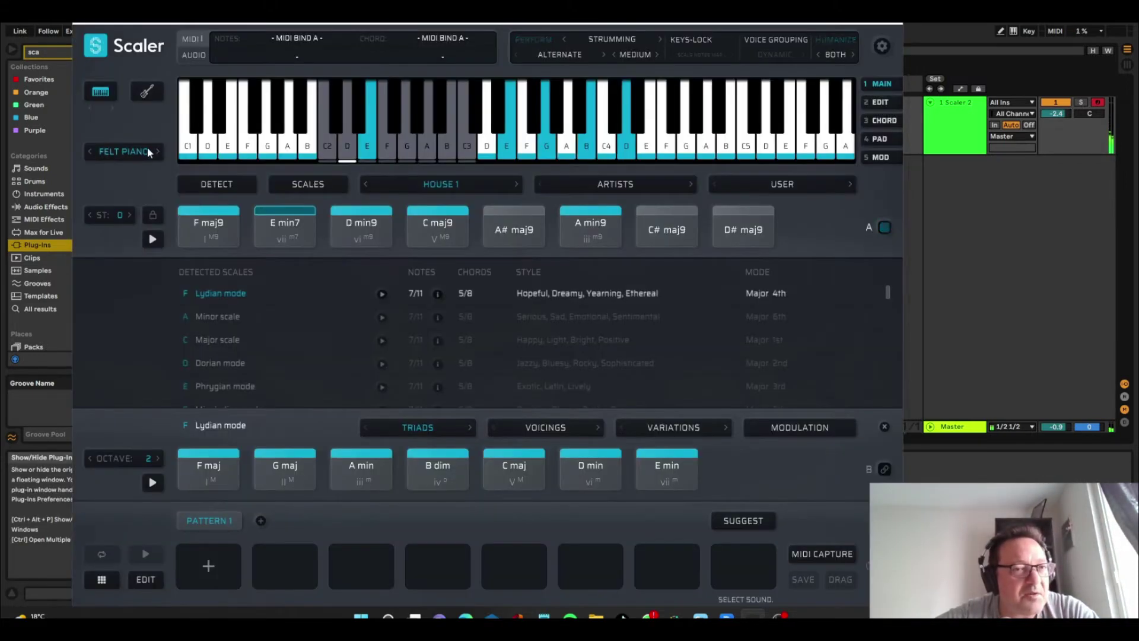
{"action": "left_click", "coordinate": [132, 147]}
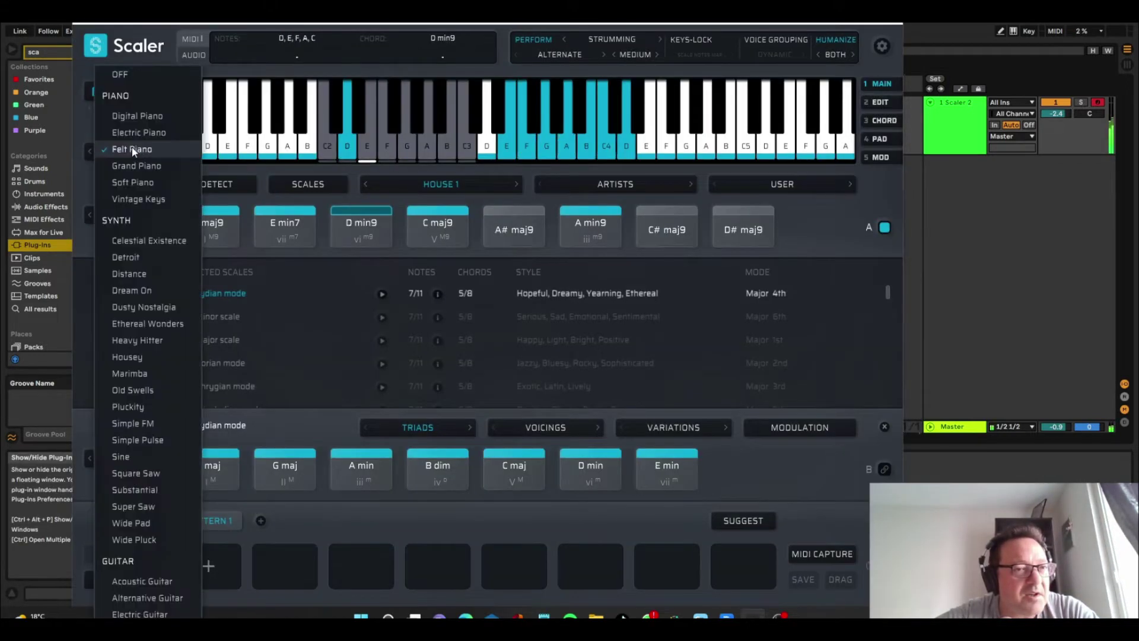
{"action": "left_click", "coordinate": [136, 166]}
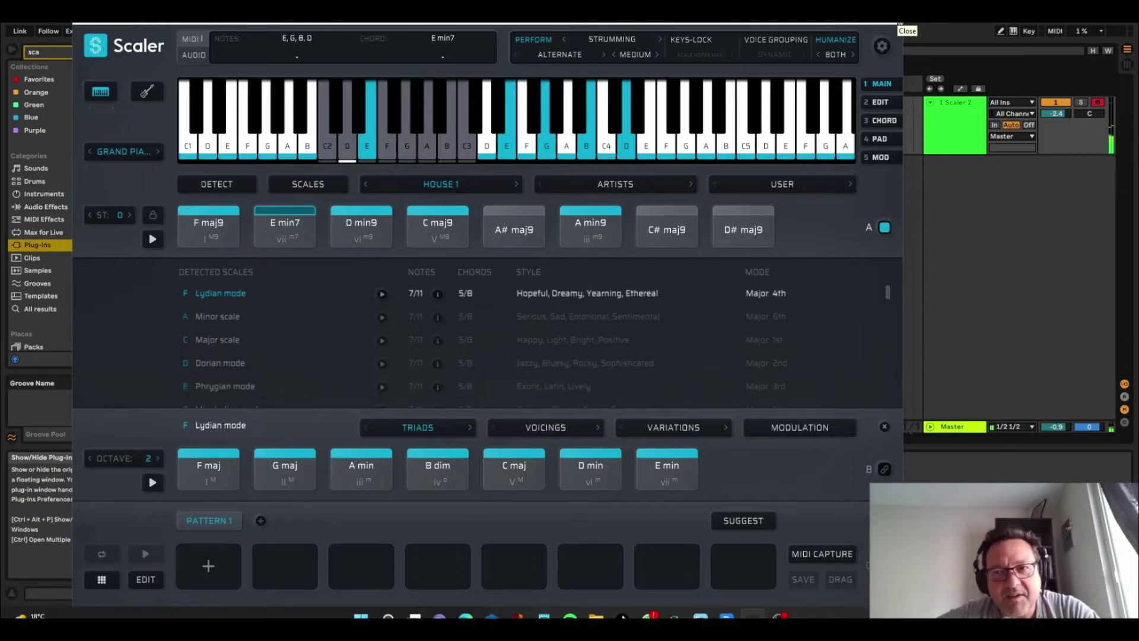
{"action": "left_click", "coordinate": [899, 24]}
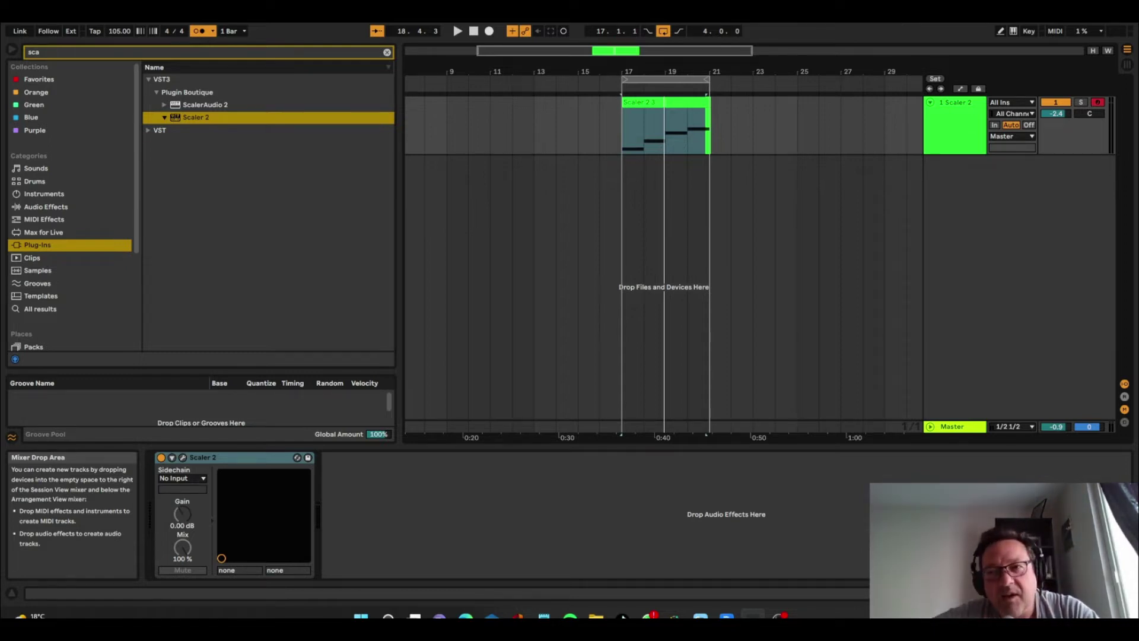
Step: Duplicate the Scaler 2 track and select the copied chord clip on track 2
{"action": "right_click", "coordinate": [954, 143]}
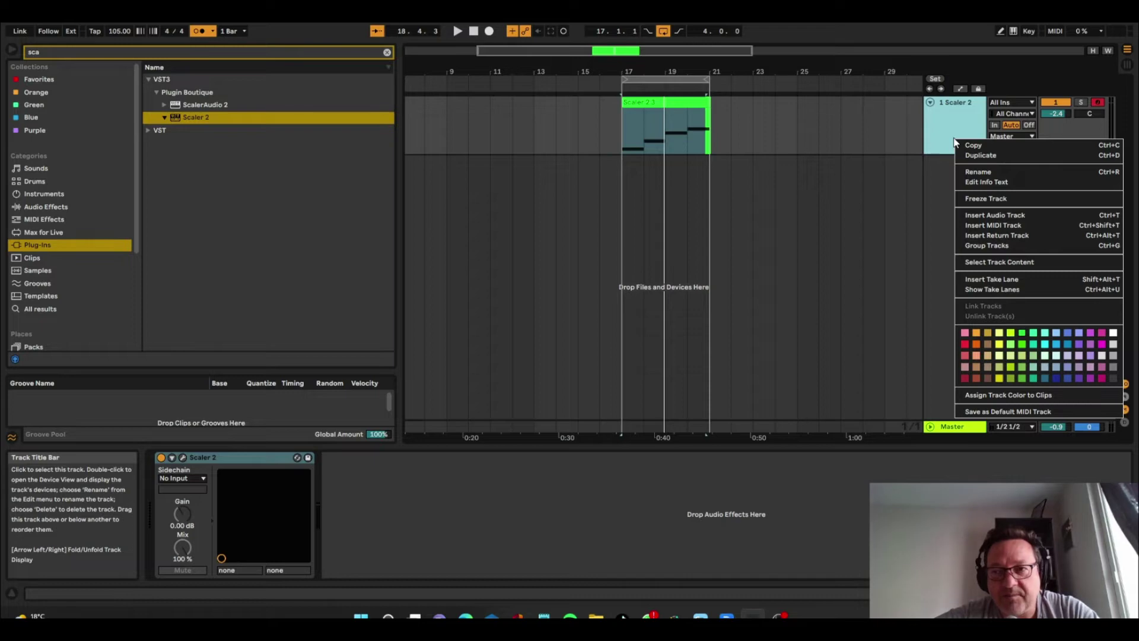
{"action": "left_click", "coordinate": [970, 157]}
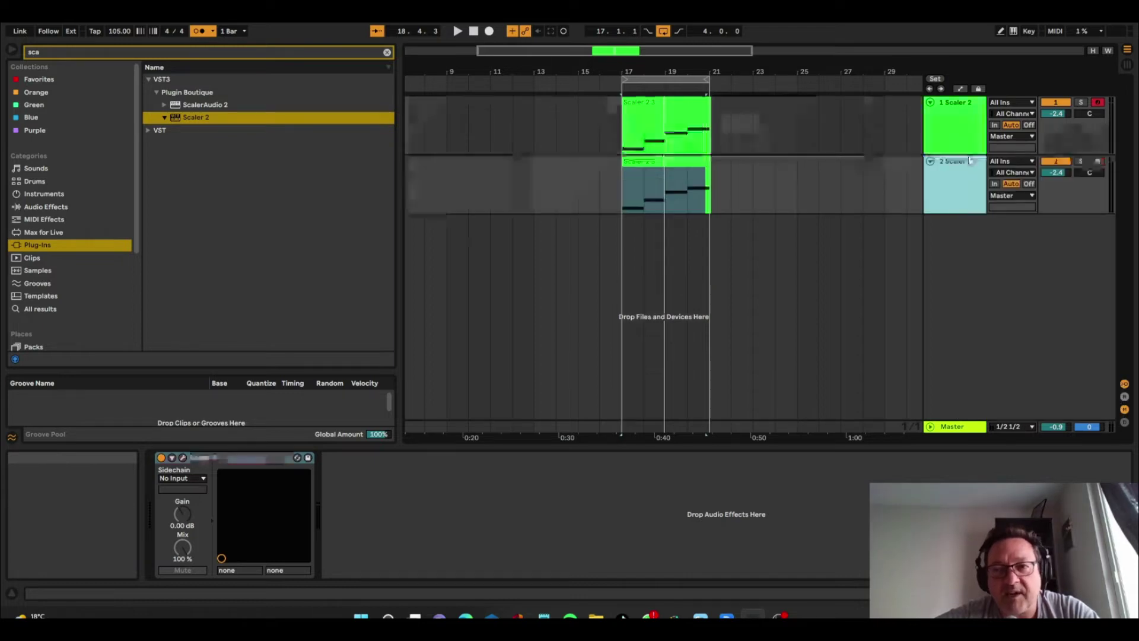
{"action": "left_click", "coordinate": [694, 166]}
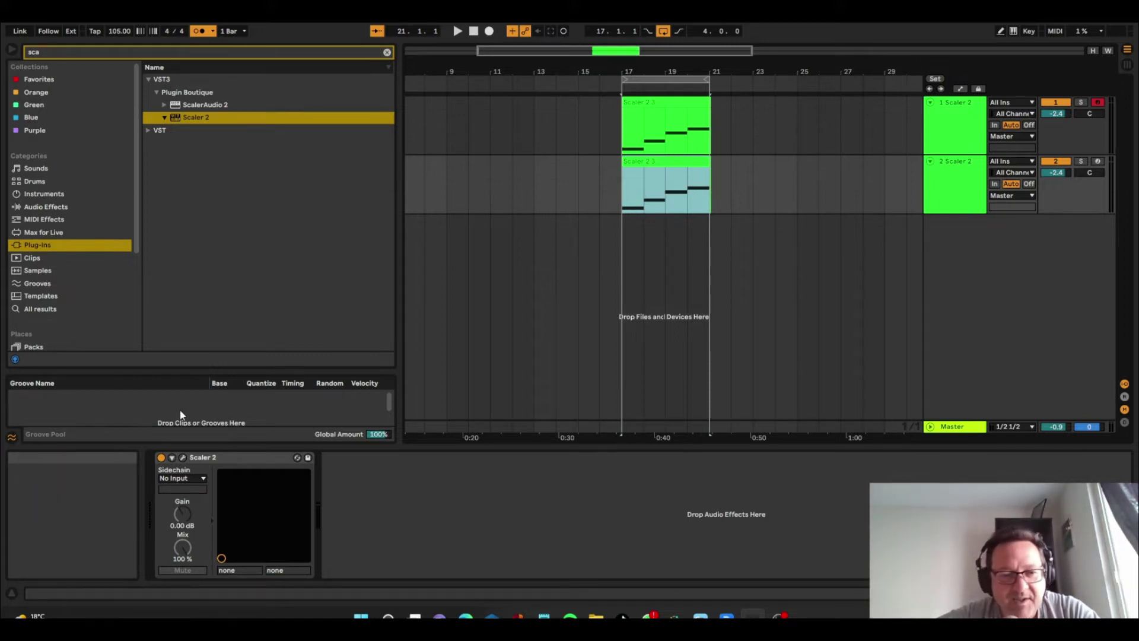
Step: Arm track 2 and choose the String Ensemble sound in its Scaler instance
{"action": "left_click", "coordinate": [182, 458]}
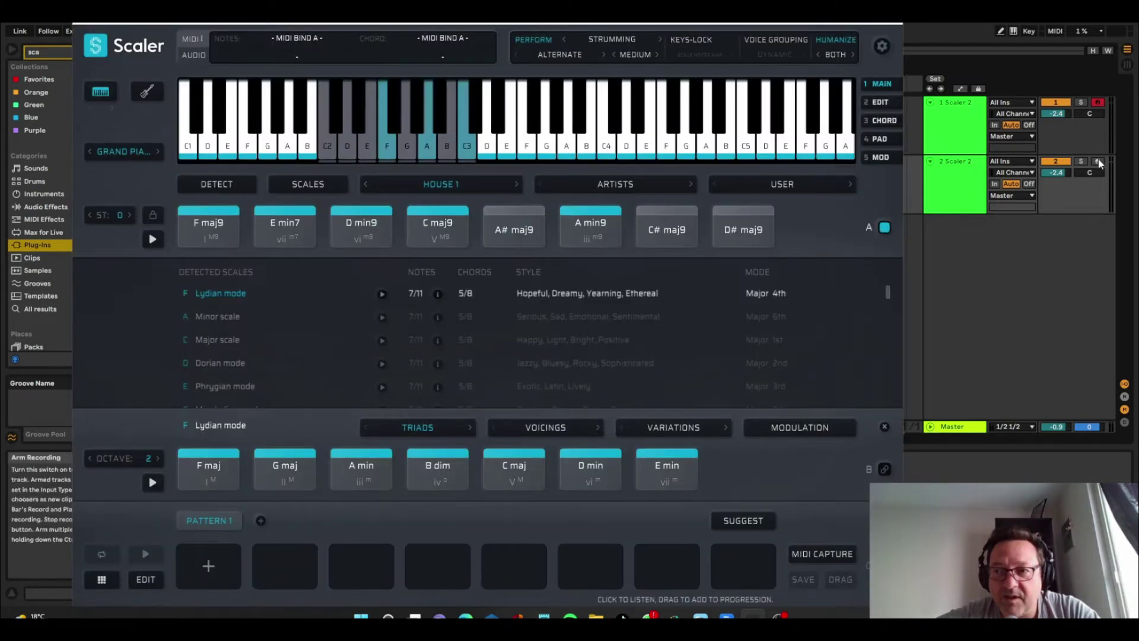
{"action": "left_click", "coordinate": [1098, 161]}
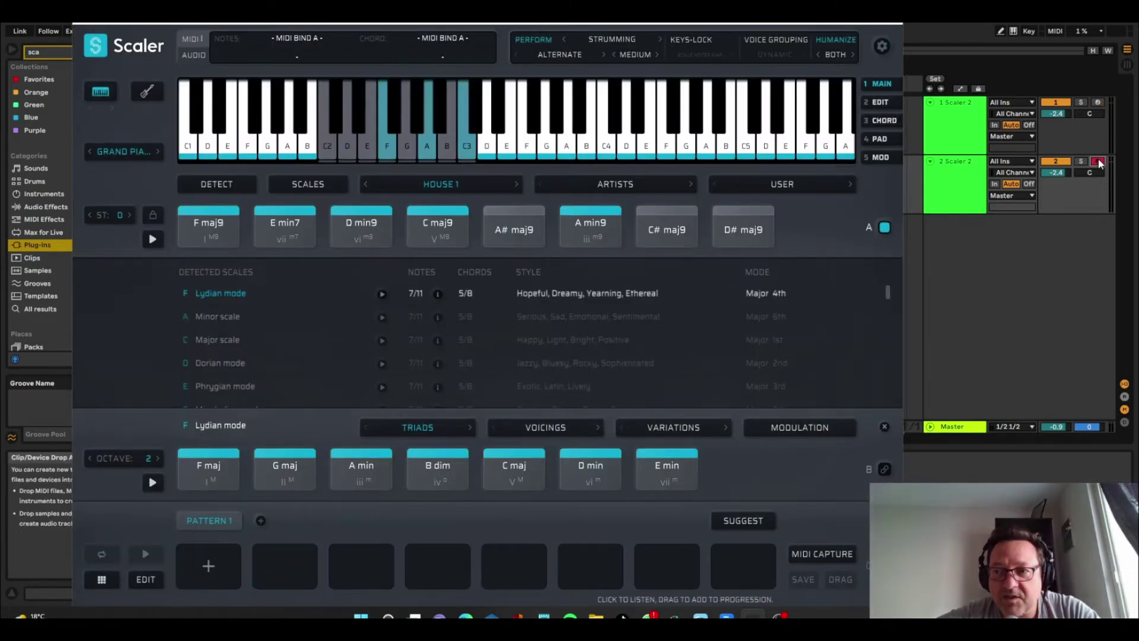
{"action": "left_click", "coordinate": [957, 180]}
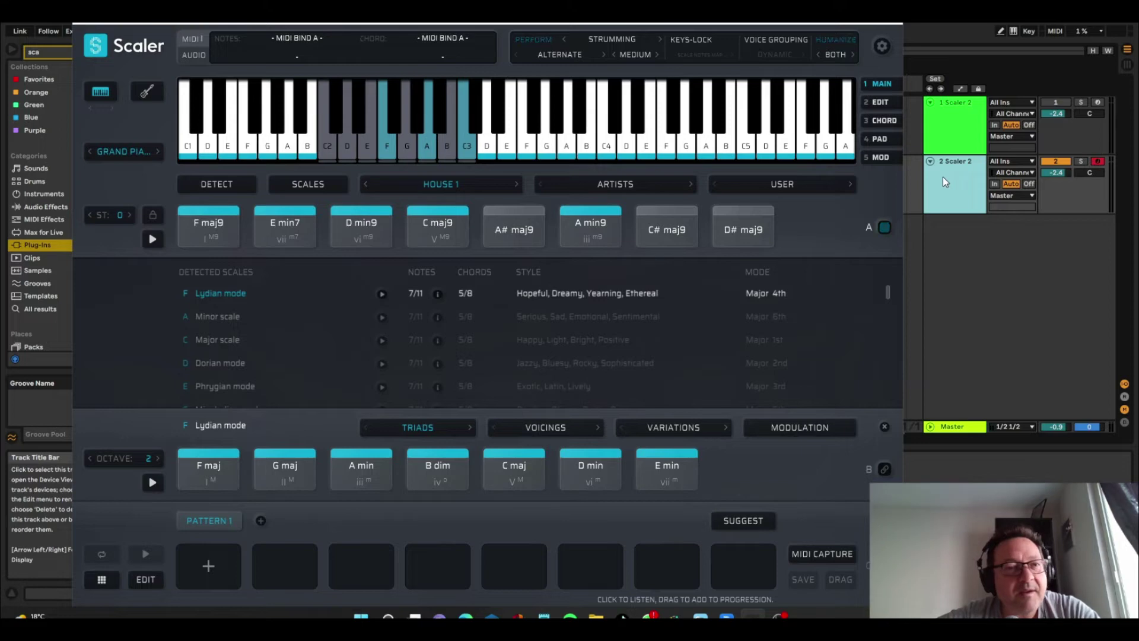
{"action": "left_click", "coordinate": [118, 151]}
{"action": "scroll", "coordinate": [137, 415], "scroll_direction": "down", "scroll_amount": 10}
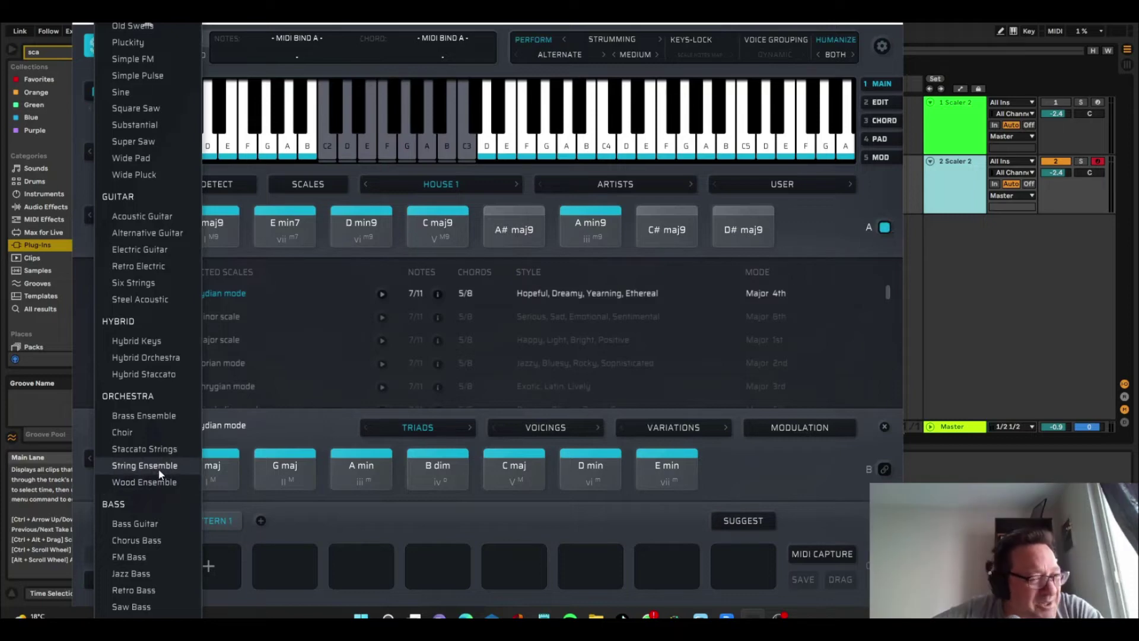
{"action": "left_click", "coordinate": [158, 465]}
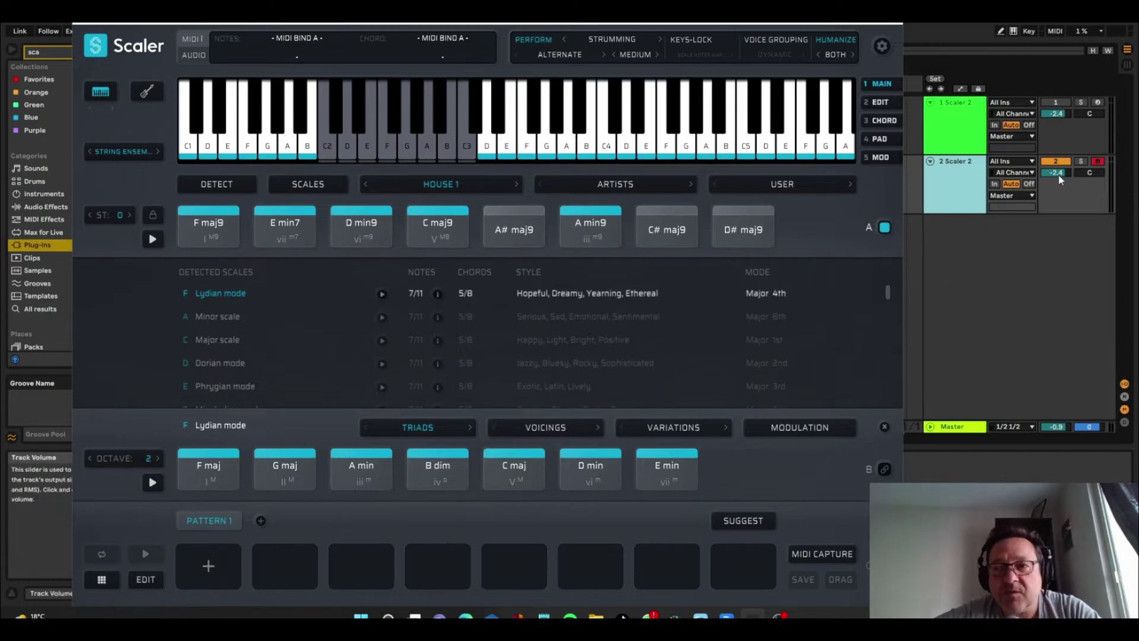
Step: Reactivate track 1, lower track 2's volume to about -17 dB, and close Scaler
{"action": "left_click_drag", "start_coordinate": [1058, 176], "coordinate": [1058, 200]}
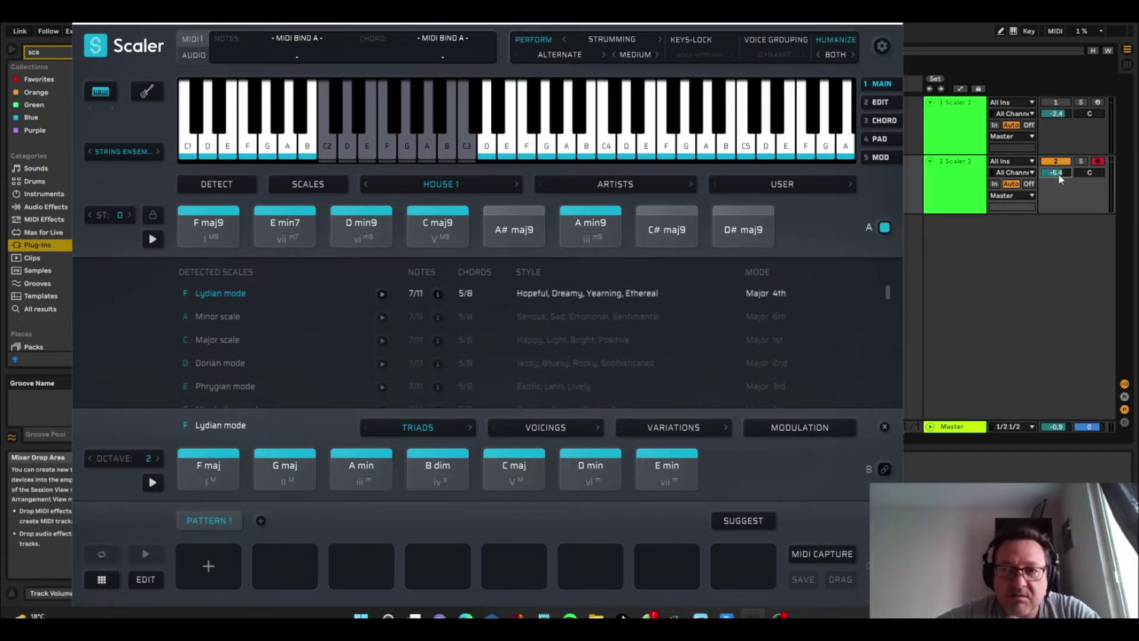
{"action": "left_click", "coordinate": [1054, 102]}
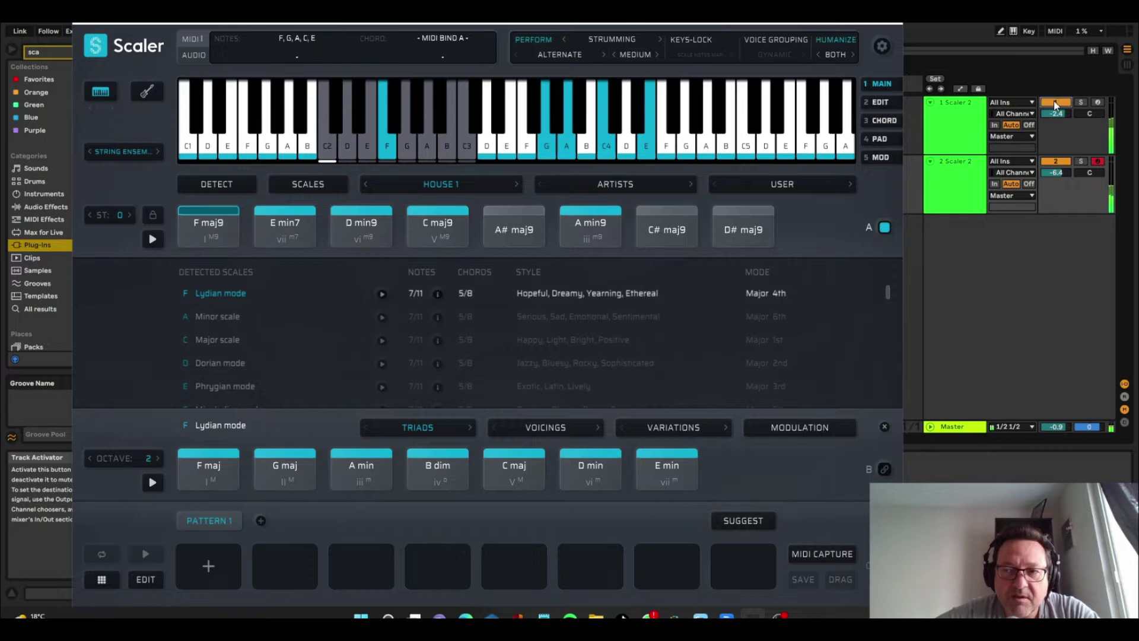
{"action": "left_click_drag", "start_coordinate": [1058, 170], "coordinate": [1058, 204]}
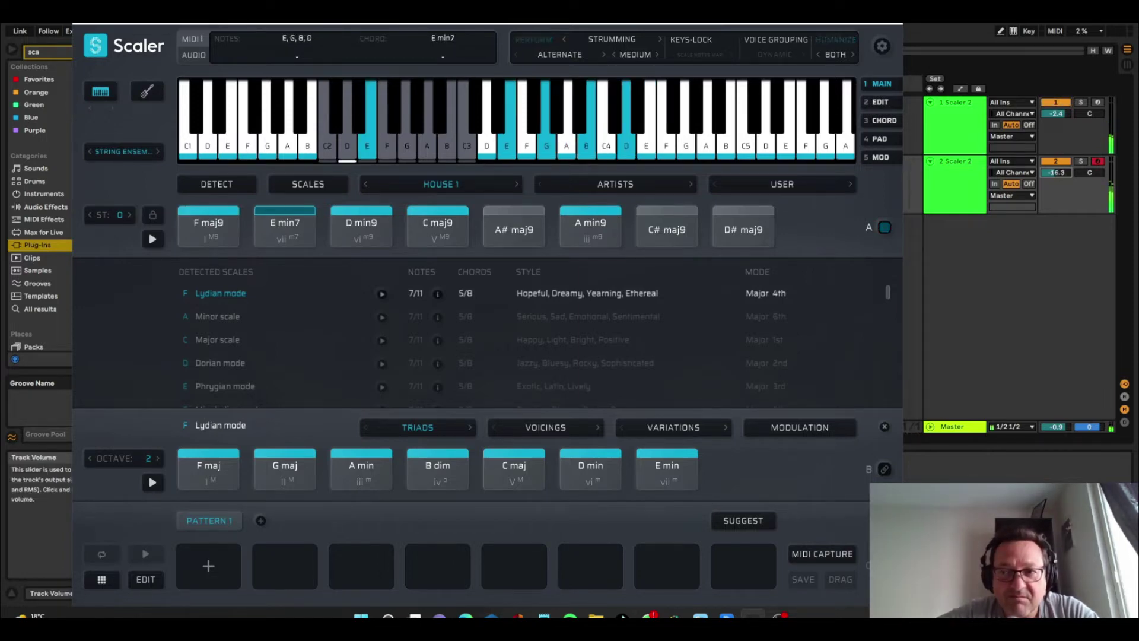
{"action": "left_click_drag", "start_coordinate": [1059, 171], "coordinate": [1059, 177]}
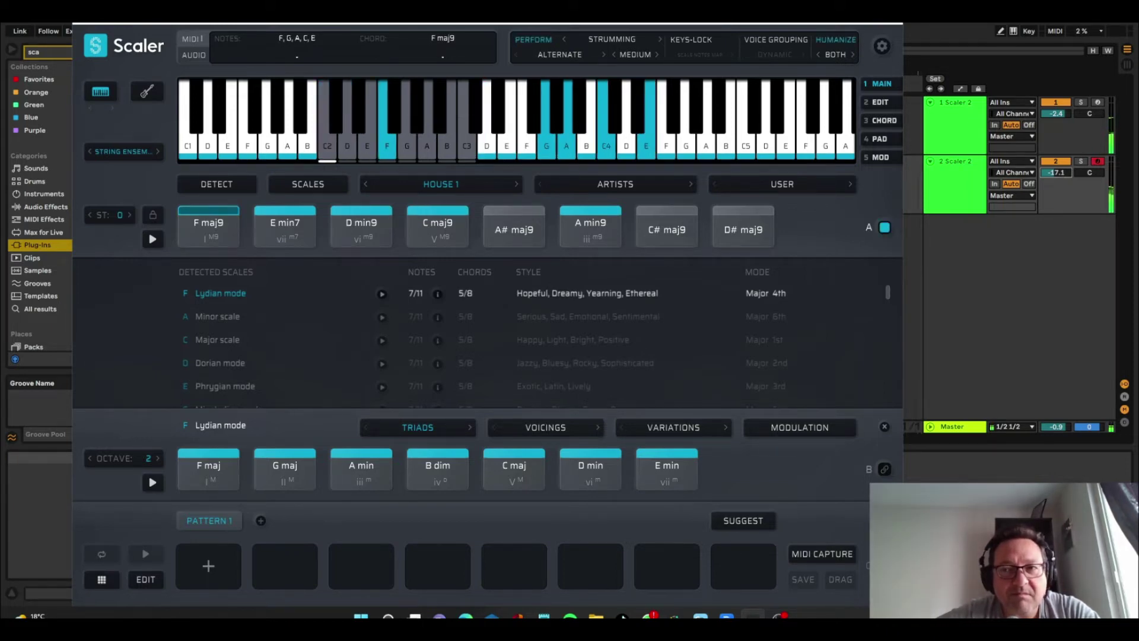
{"action": "key", "text": "ctrl+alt+p"}
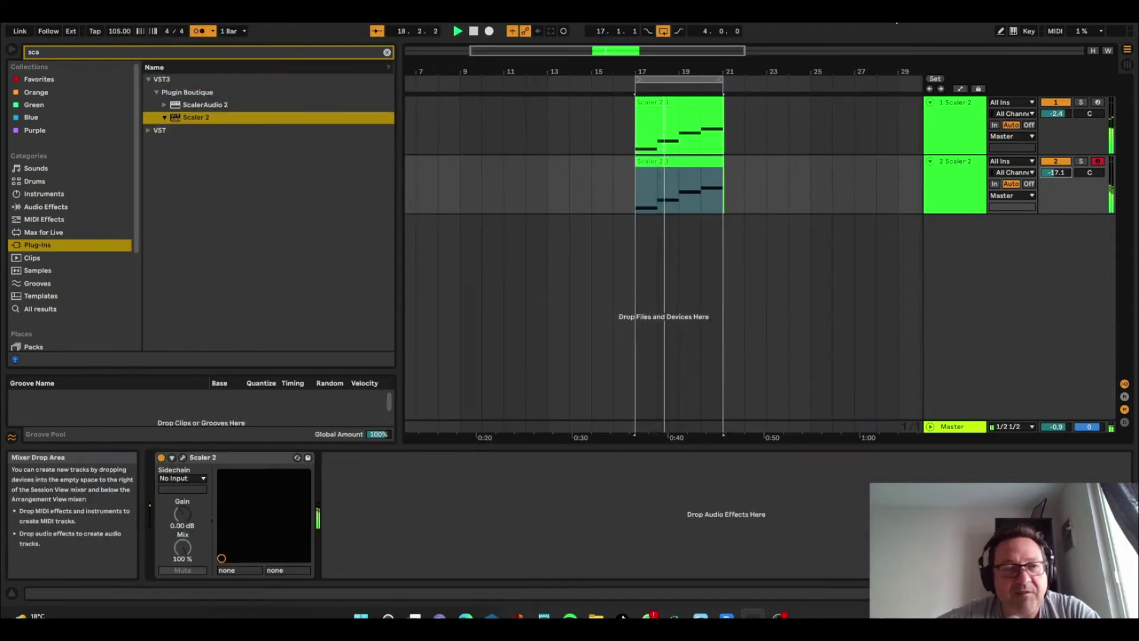
Step: Search the browser for 'kic' and load Nicky Romero's Kickstart 2 after Scaler 2
{"action": "left_click", "coordinate": [251, 55]}
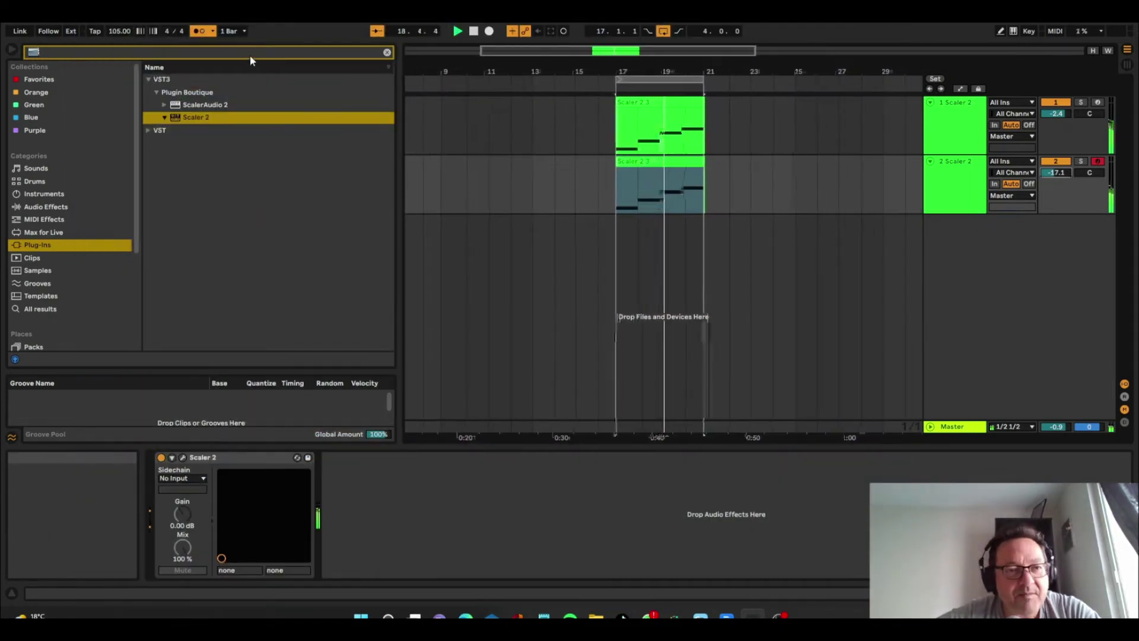
{"action": "type", "text": "kic"}
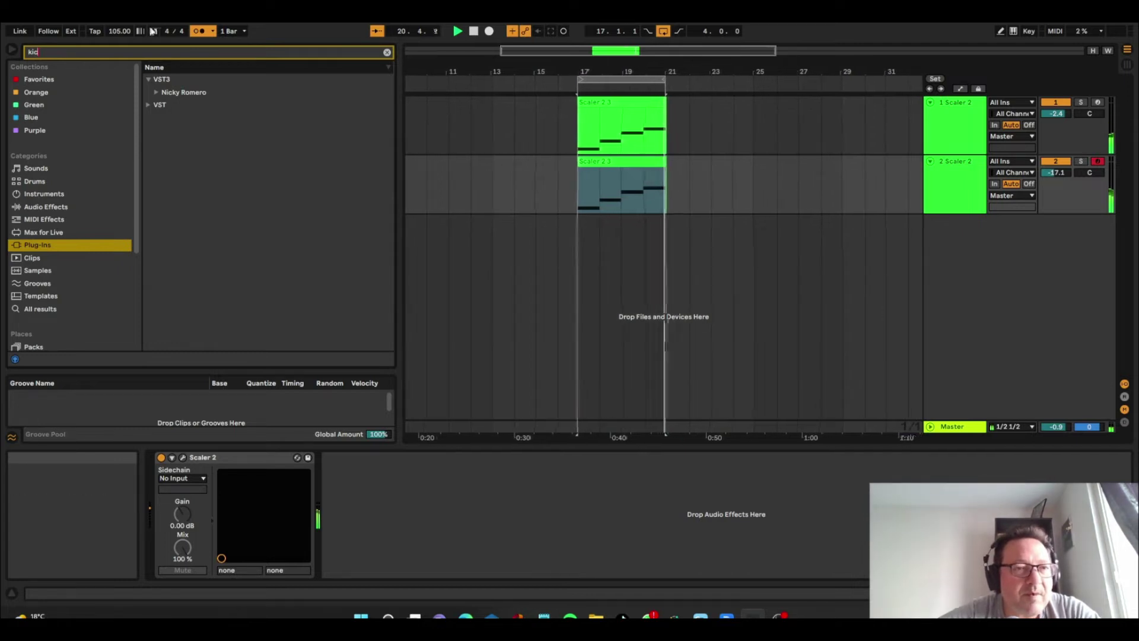
{"action": "left_click", "coordinate": [156, 94]}
{"action": "left_click", "coordinate": [188, 105]}
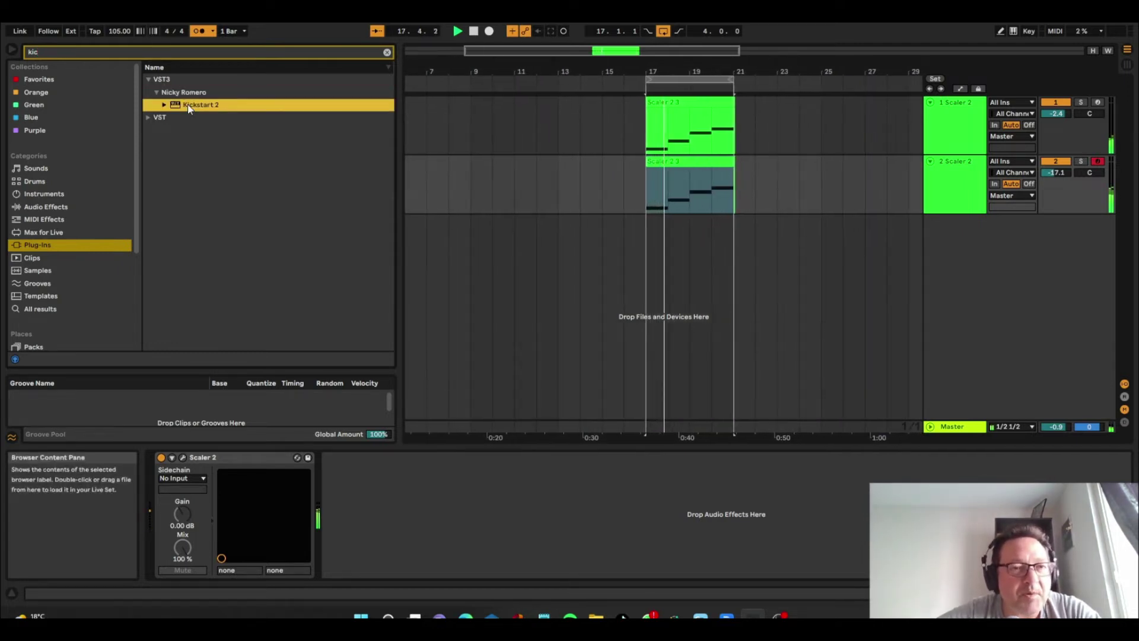
{"action": "double_click", "coordinate": [187, 104]}
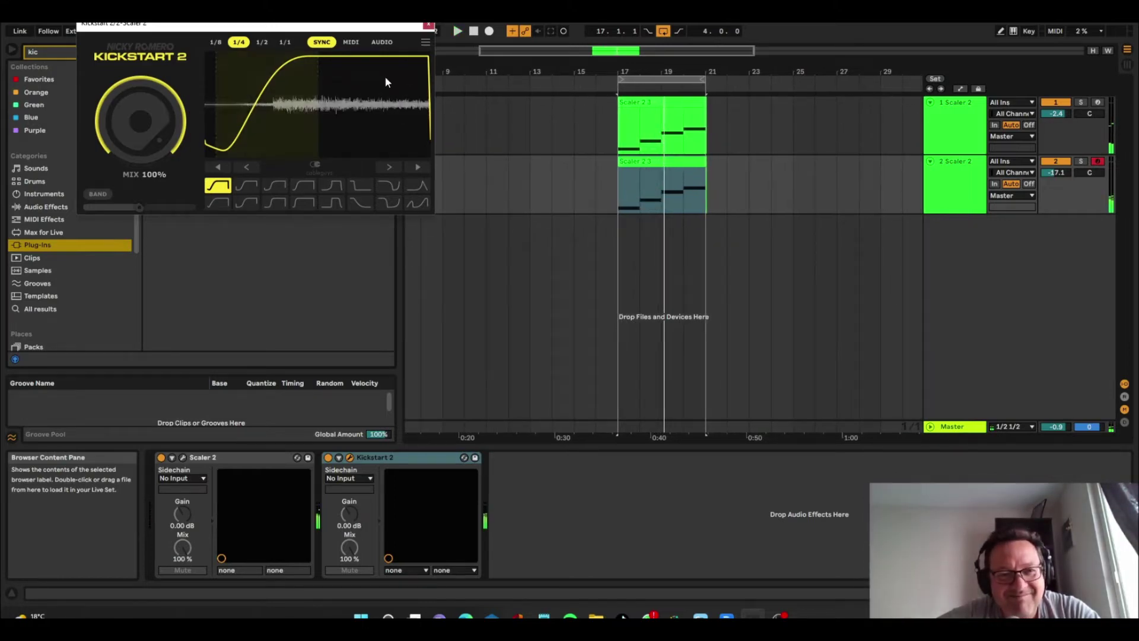
{"action": "left_click", "coordinate": [427, 26]}
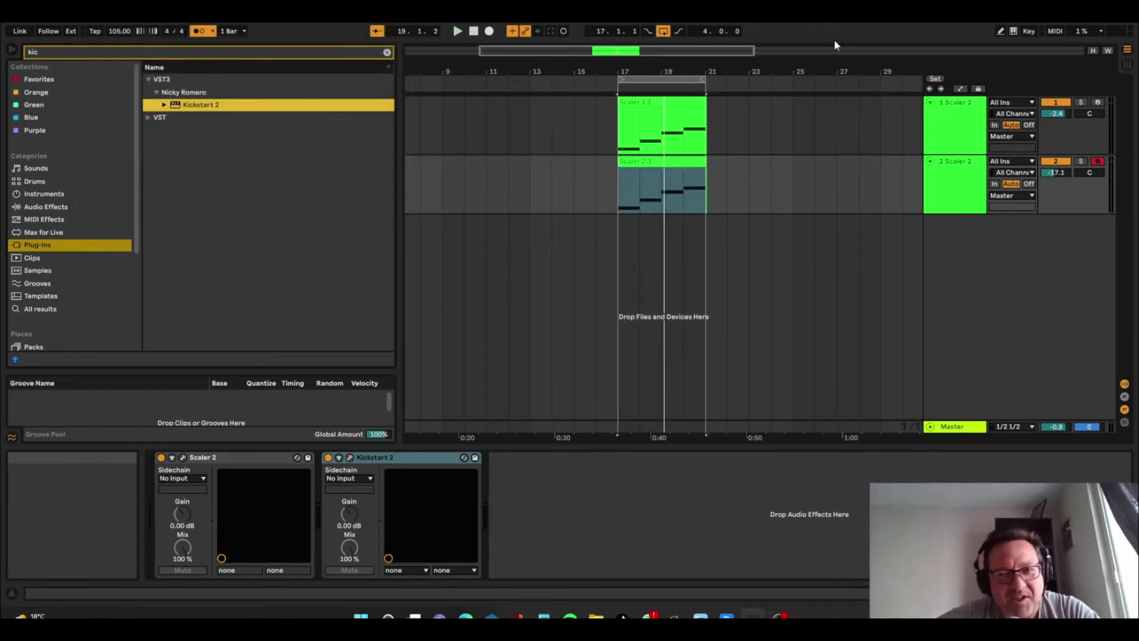
Step: Duplicate track 2 into a third track and bring up its Scaler 2
{"action": "right_click", "coordinate": [971, 193]}
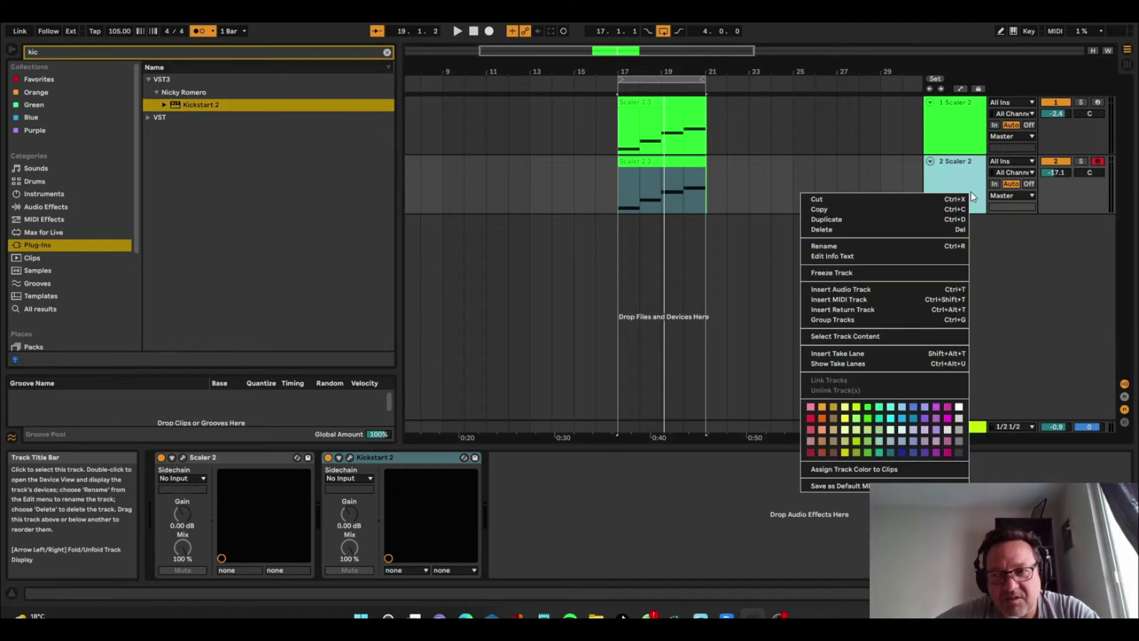
{"action": "left_click", "coordinate": [932, 220]}
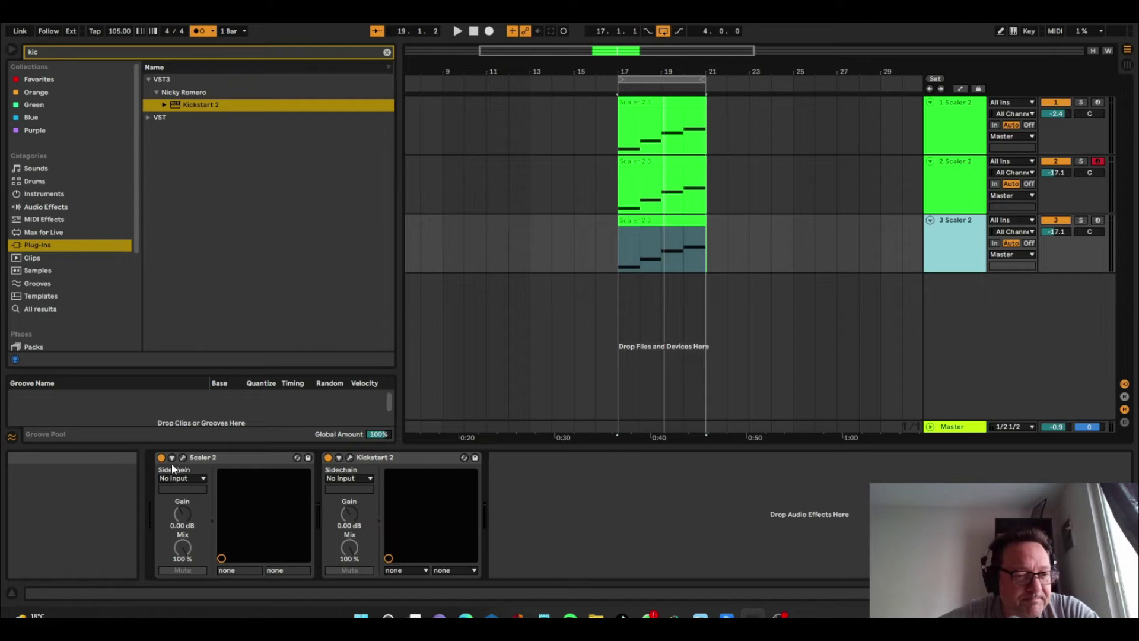
{"action": "left_click", "coordinate": [183, 459]}
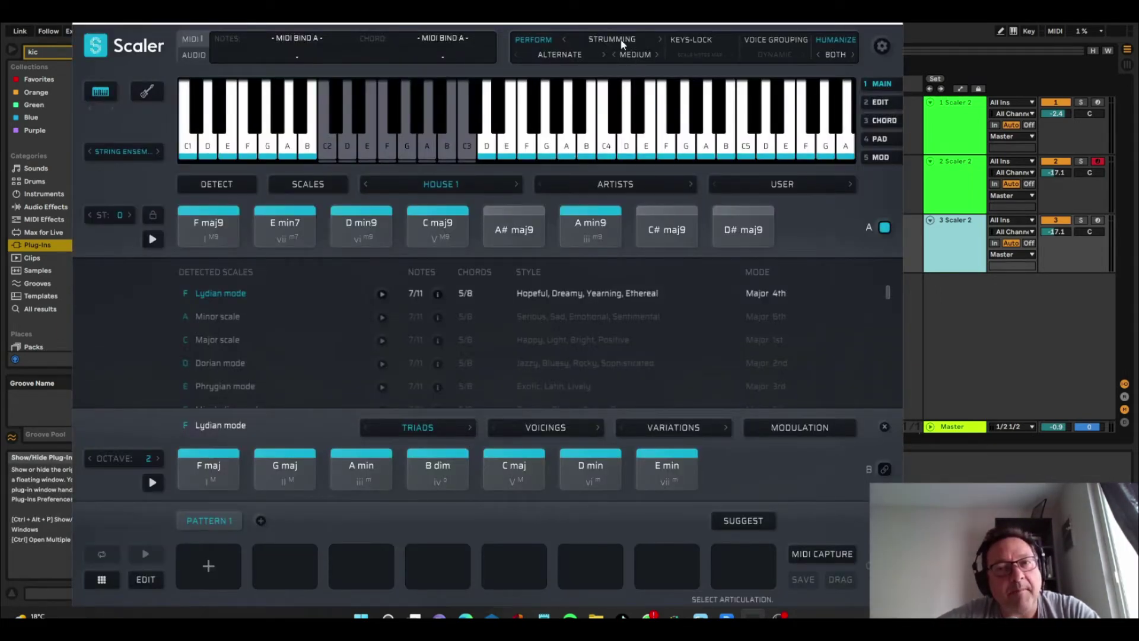
Step: Switch Scaler to the Bass expression with the Chorus Bass sound and Basic 1 style
{"action": "left_click", "coordinate": [614, 39]}
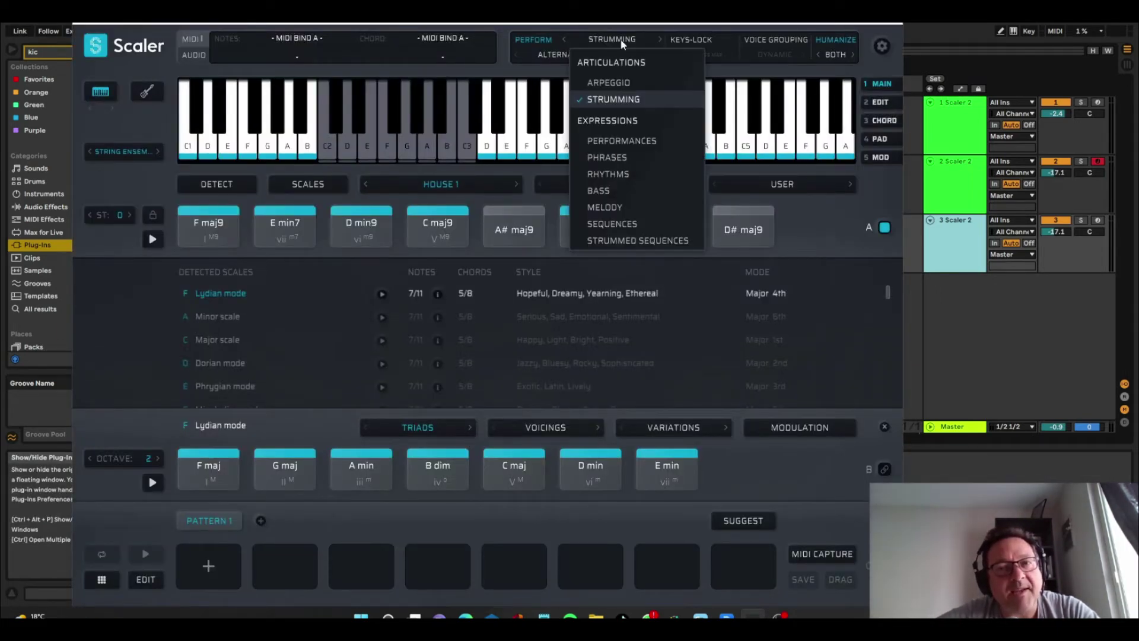
{"action": "left_click", "coordinate": [614, 188]}
{"action": "left_click", "coordinate": [116, 153]}
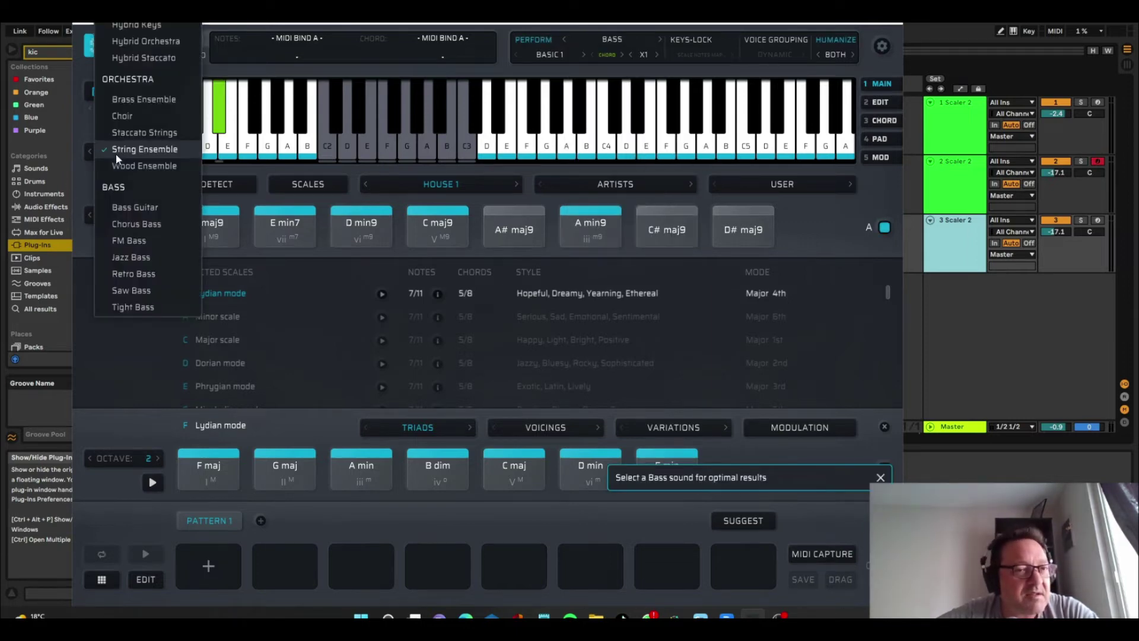
{"action": "left_click", "coordinate": [140, 222]}
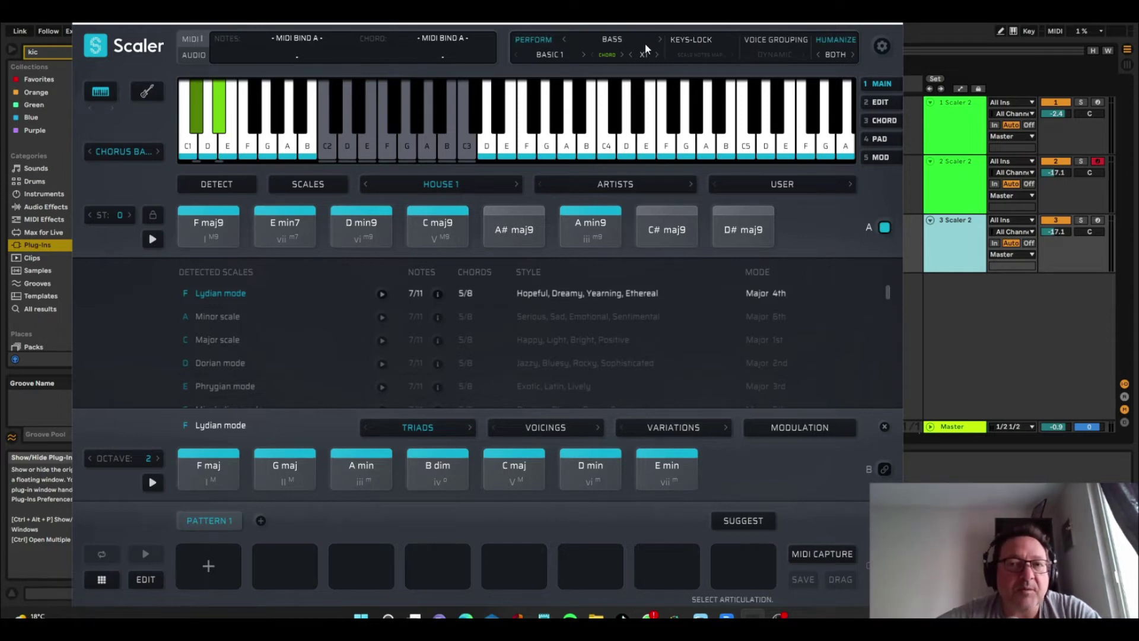
{"action": "left_click", "coordinate": [547, 55]}
{"action": "left_click", "coordinate": [609, 47]}
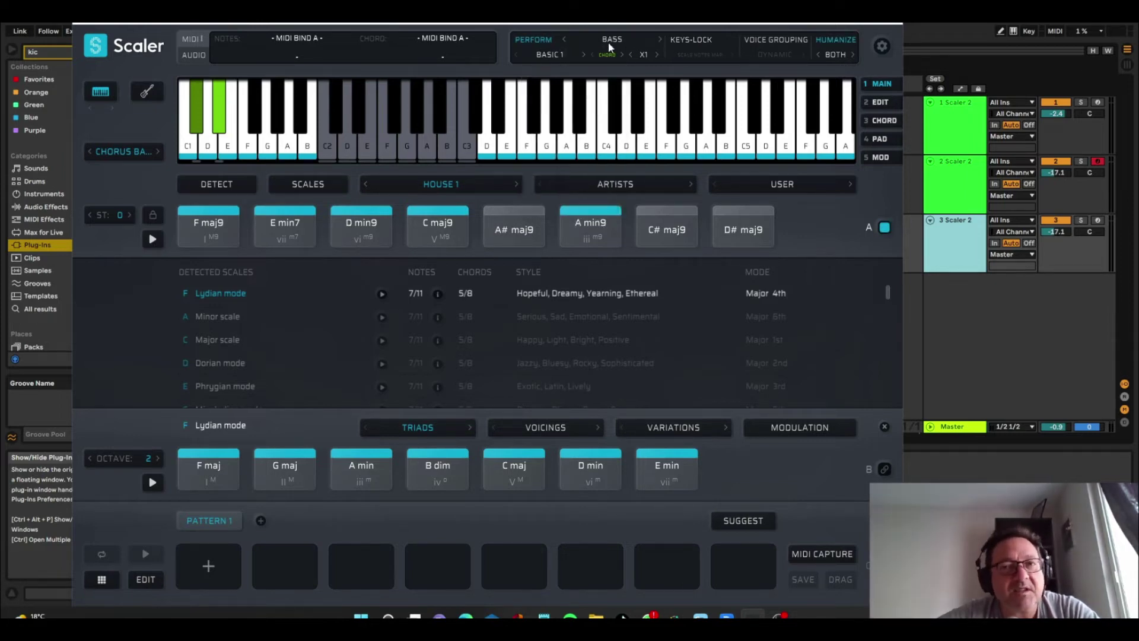
{"action": "left_click", "coordinate": [610, 47]}
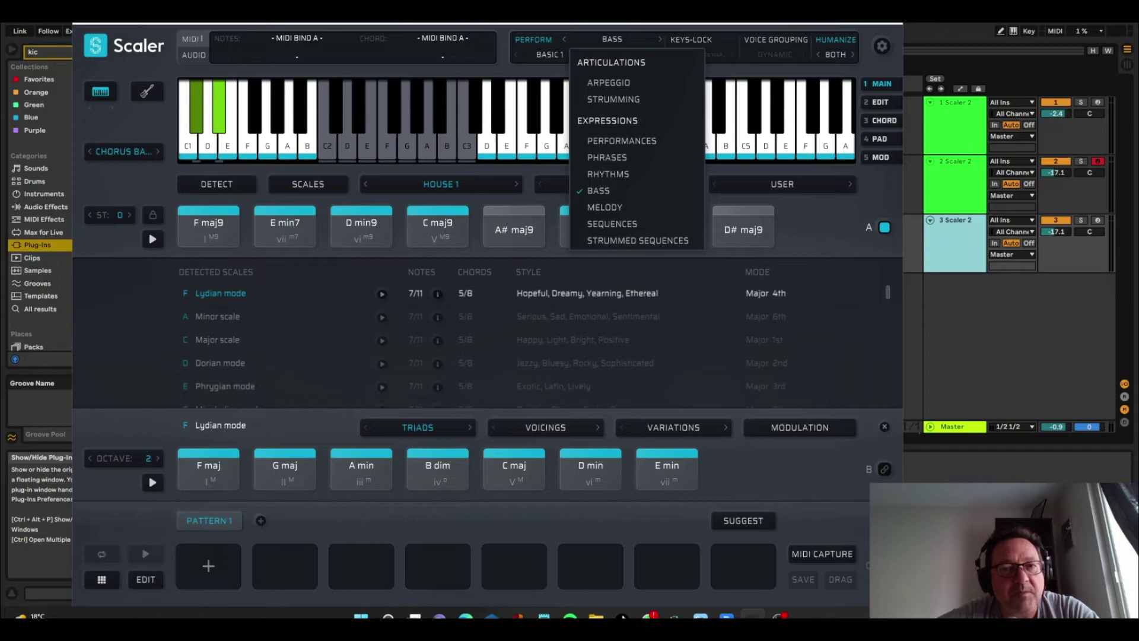
{"action": "left_click", "coordinate": [551, 58]}
{"action": "left_click", "coordinate": [551, 58]}
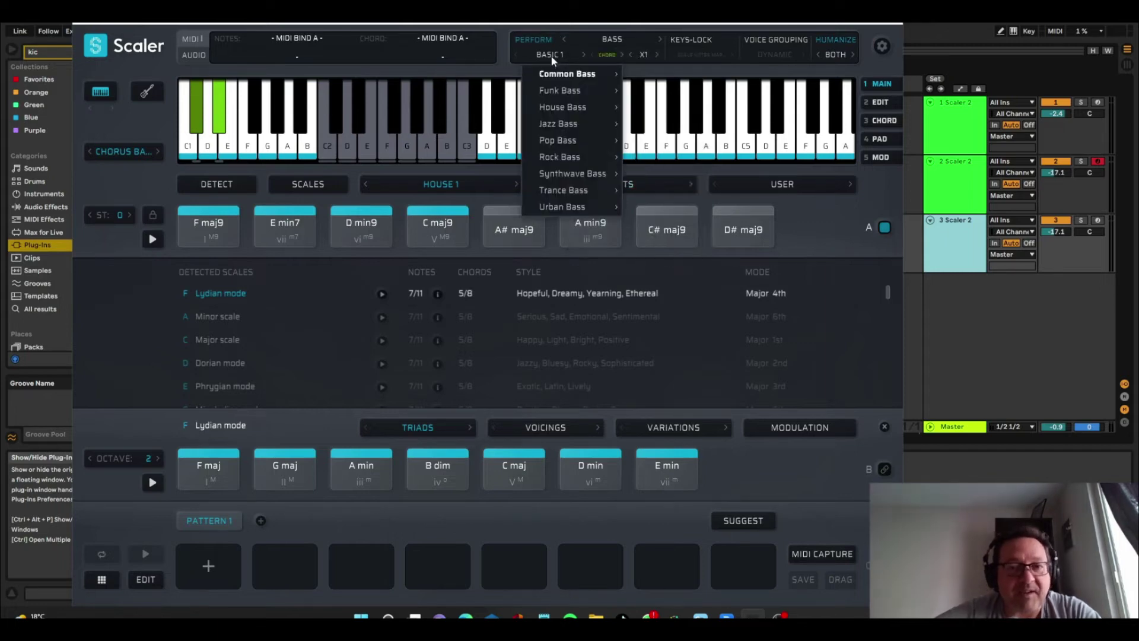
Step: Try the Common Bass Straight 1 bass pattern
{"action": "mouse_move", "coordinate": [582, 77]}
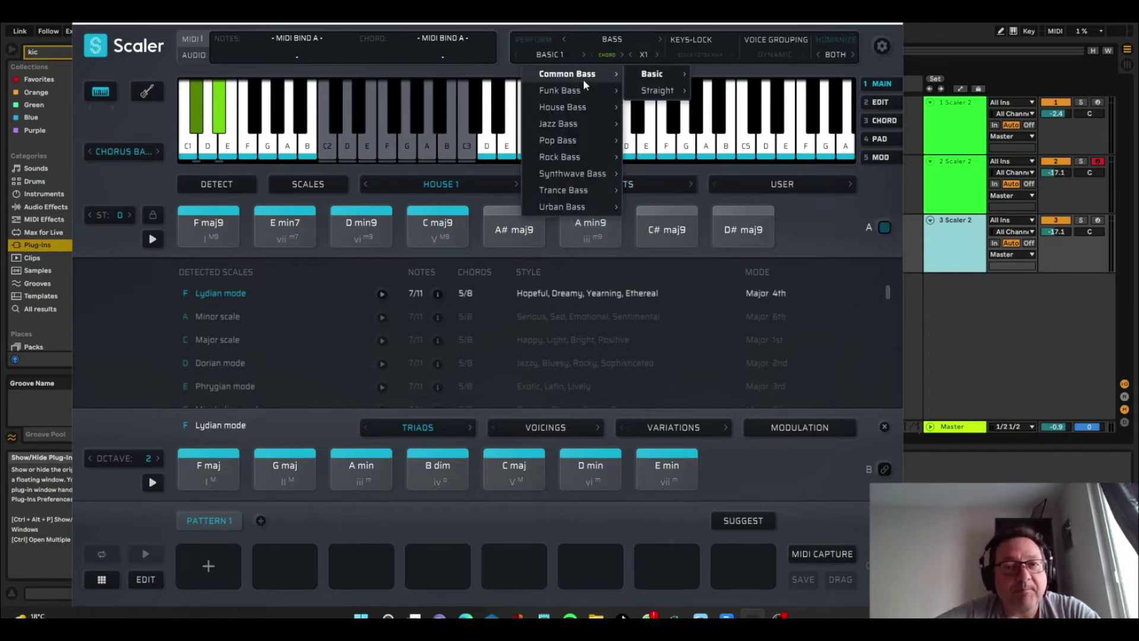
{"action": "mouse_move", "coordinate": [658, 73]}
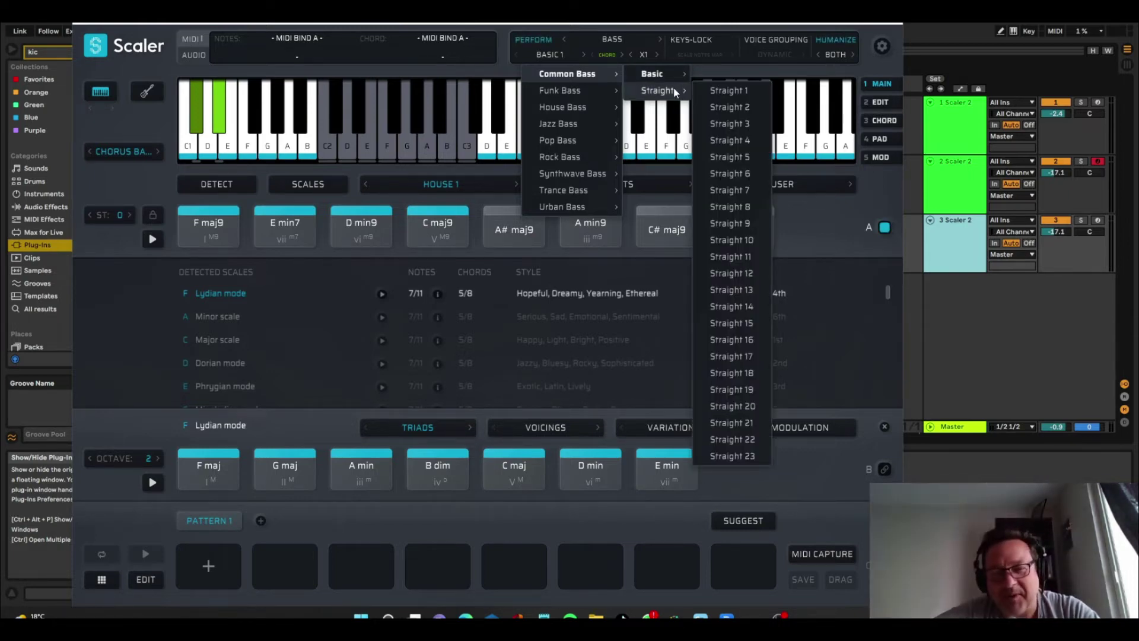
{"action": "left_click", "coordinate": [722, 91]}
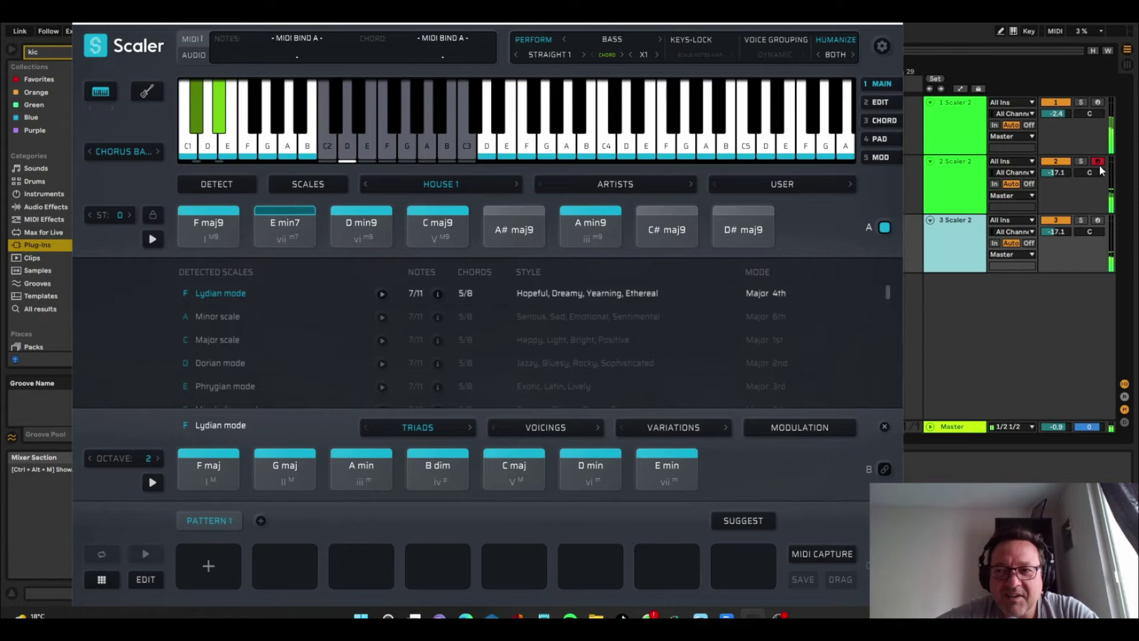
Step: Reset track 3's volume to 0 dB and solo it
{"action": "left_click", "coordinate": [1085, 223]}
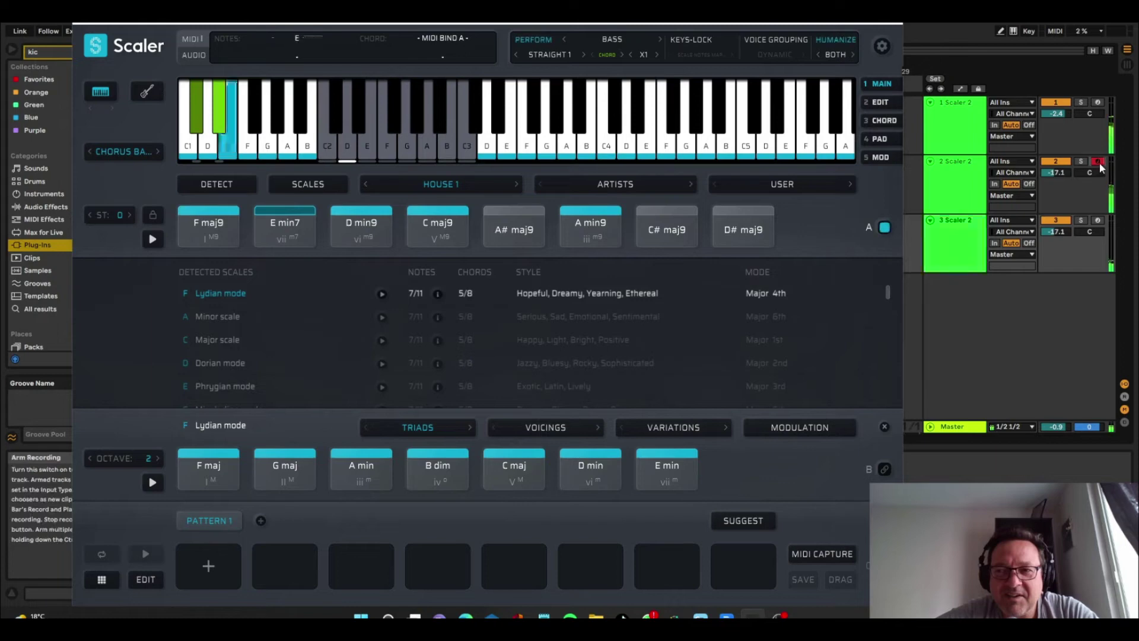
{"action": "left_click", "coordinate": [1055, 232]}
{"action": "key", "text": "Delete"}
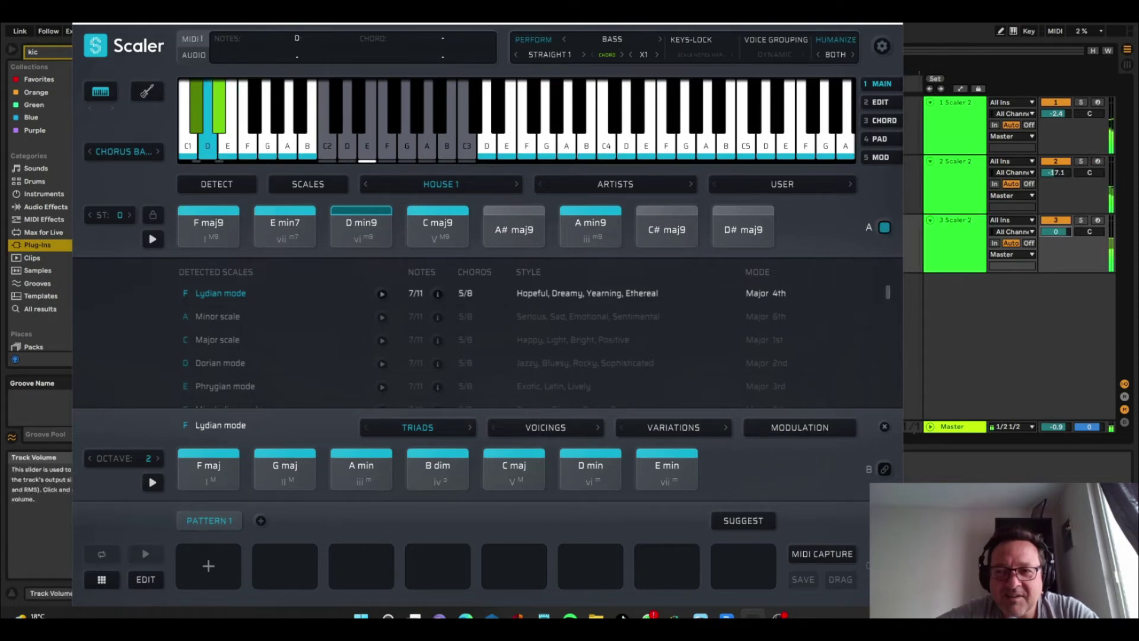
{"action": "left_click", "coordinate": [1079, 221]}
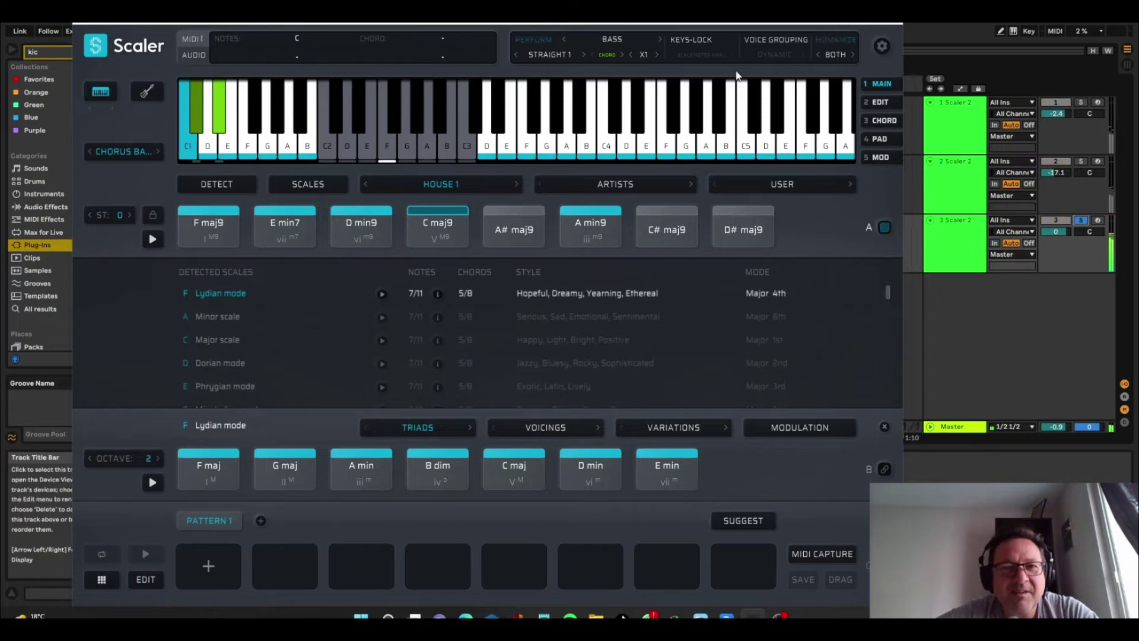
Step: Step through Straight 2, then settle on the House Bass House 1 pattern
{"action": "left_click", "coordinate": [615, 55]}
{"action": "left_click", "coordinate": [629, 73]}
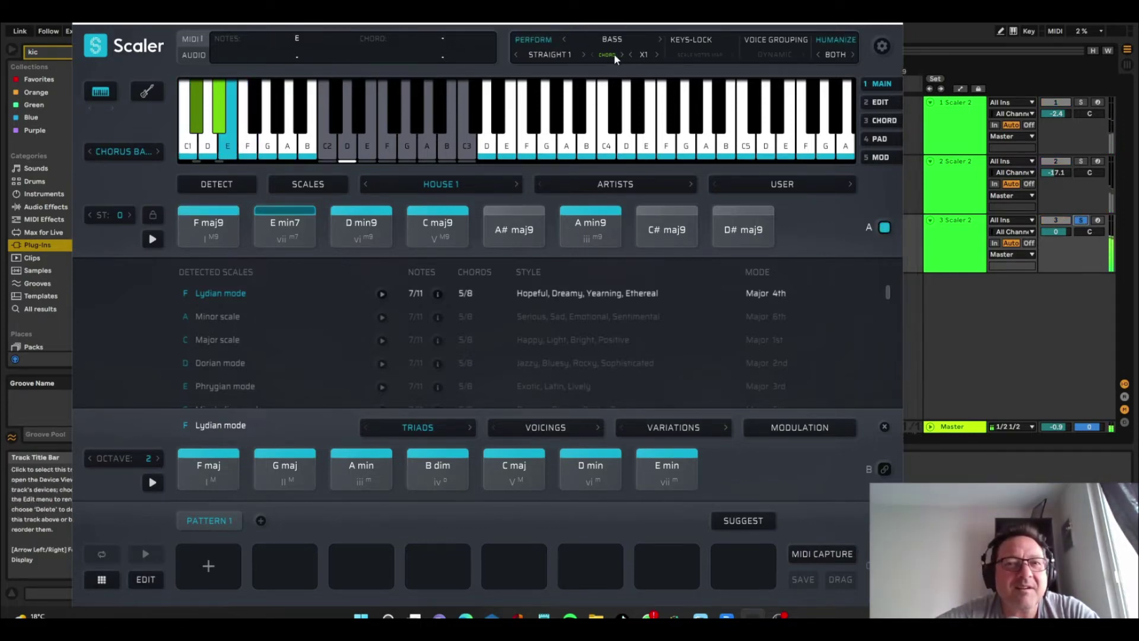
{"action": "left_click", "coordinate": [585, 52]}
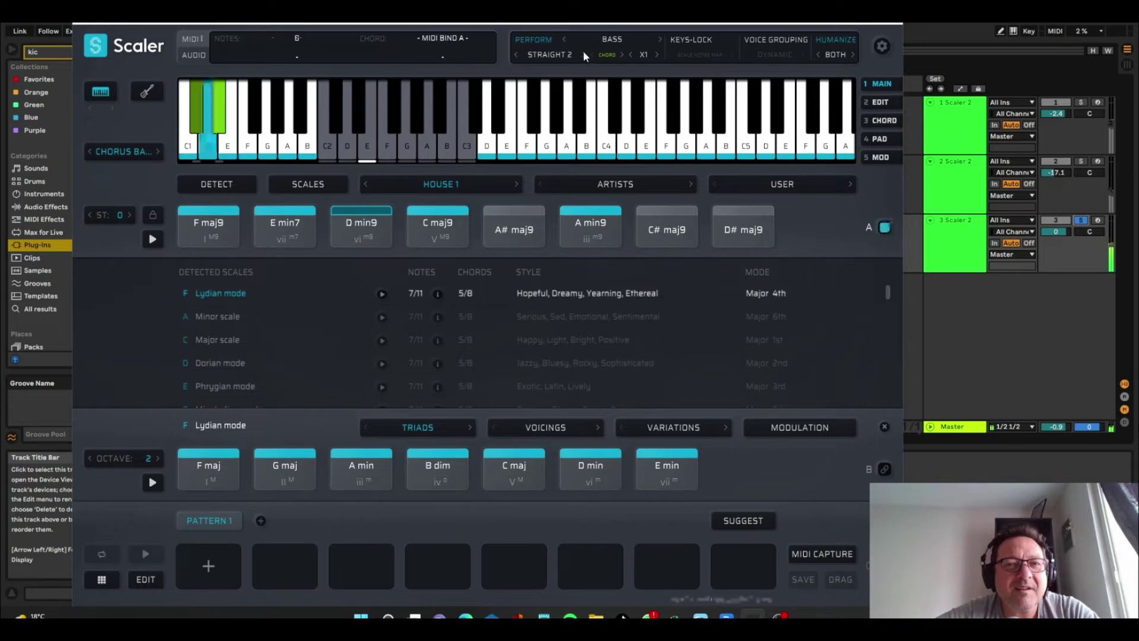
{"action": "left_click", "coordinate": [565, 57]}
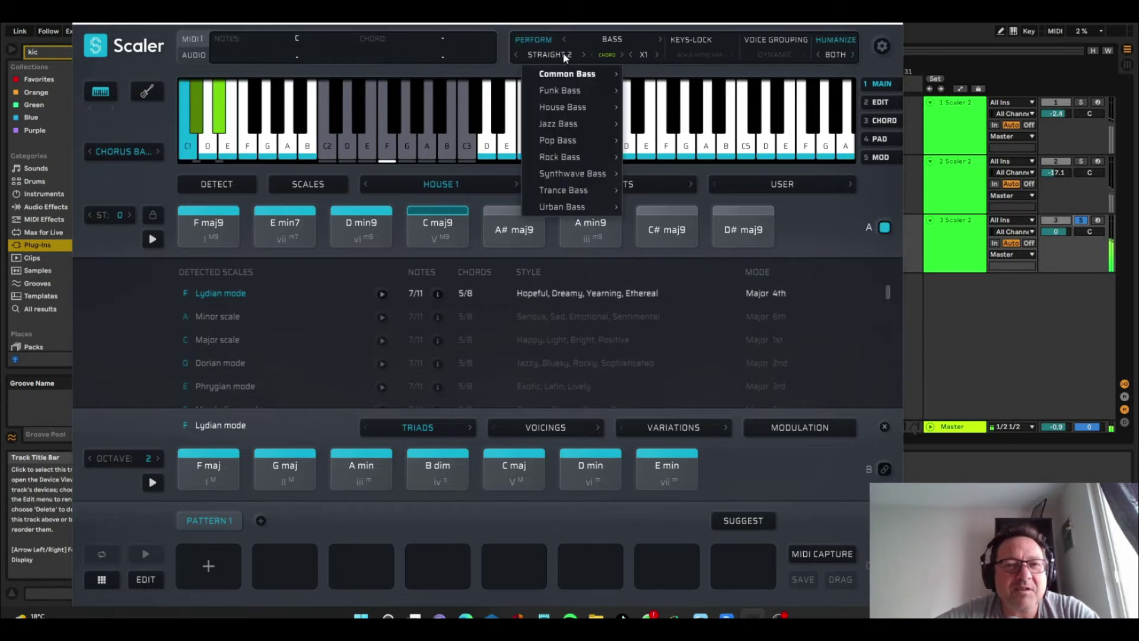
{"action": "mouse_move", "coordinate": [562, 107]}
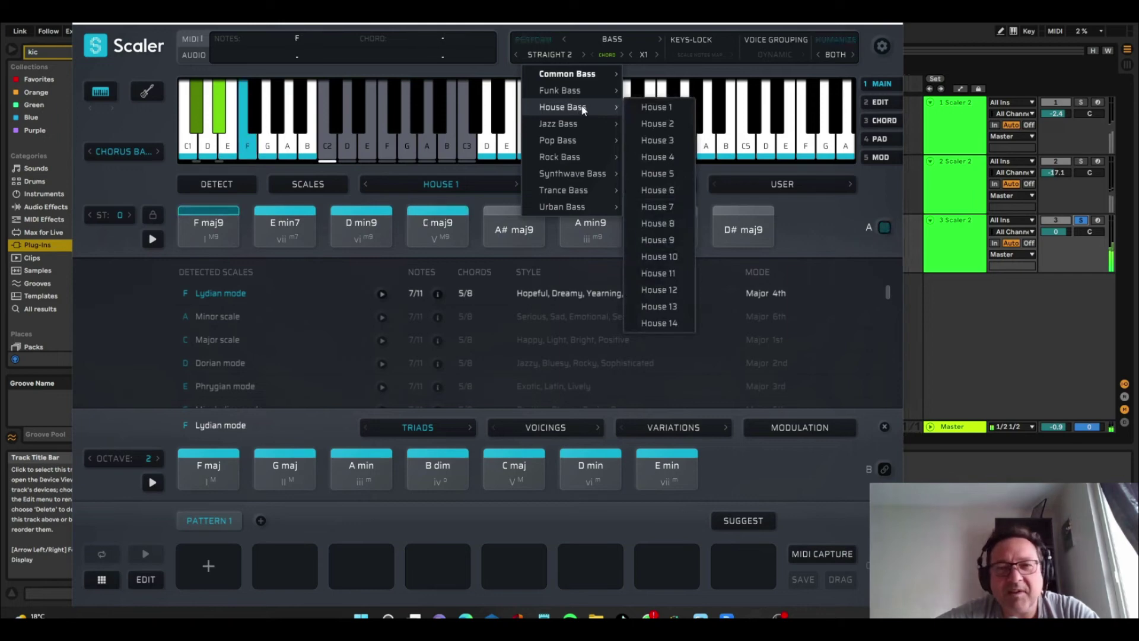
{"action": "left_click", "coordinate": [651, 107]}
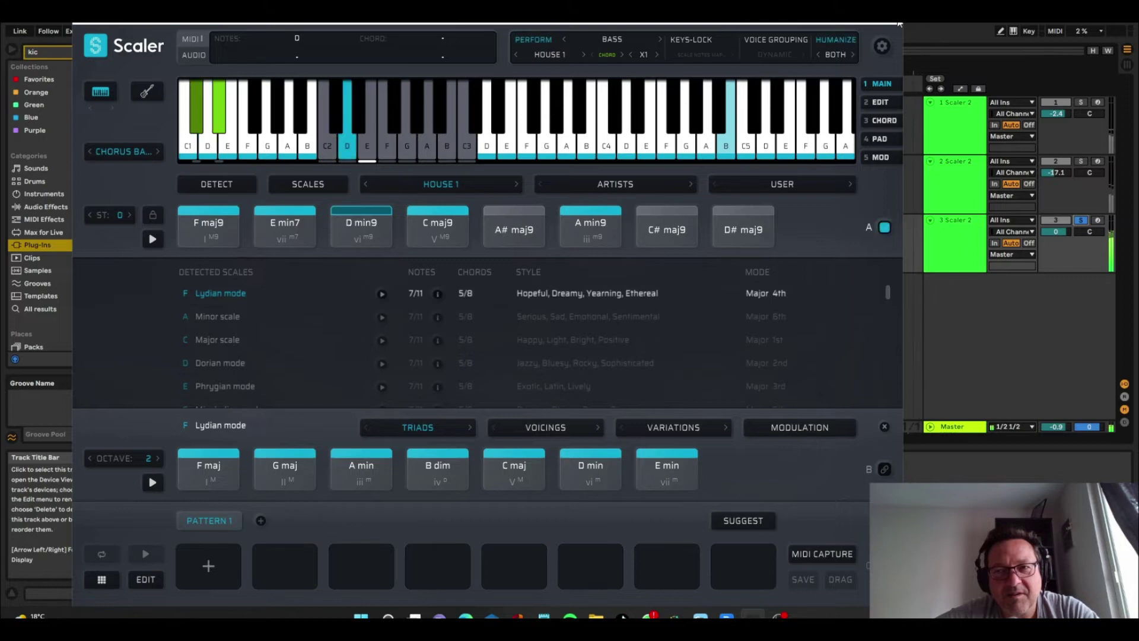
{"action": "left_click", "coordinate": [945, 240]}
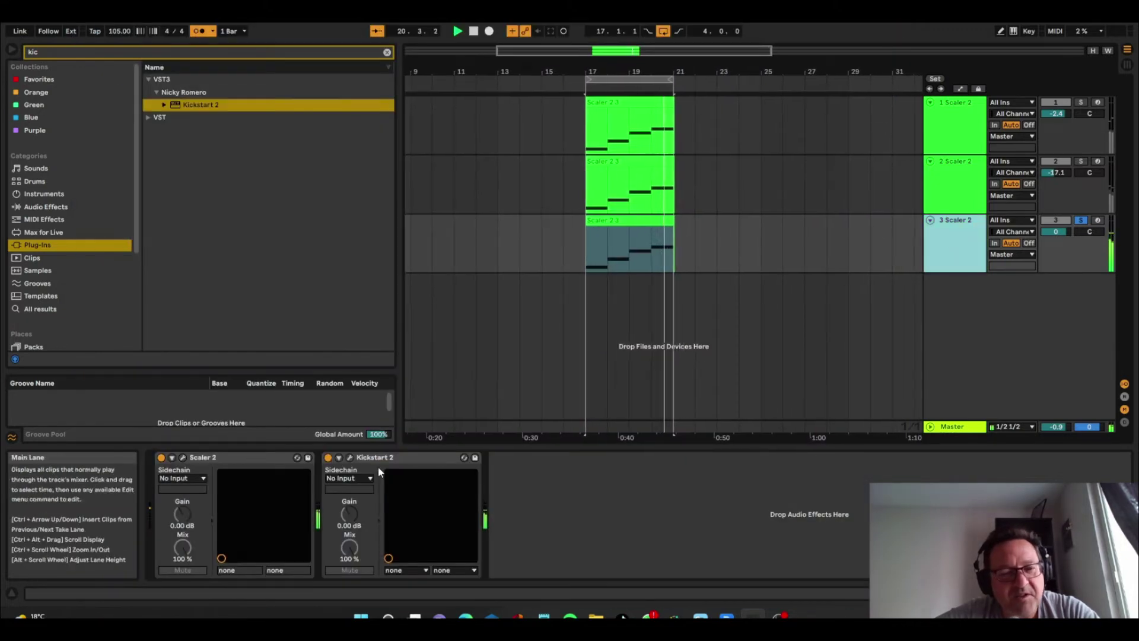
Step: Unsolo track 3 and switch on its Kickstart 2 device
{"action": "left_click", "coordinate": [559, 329]}
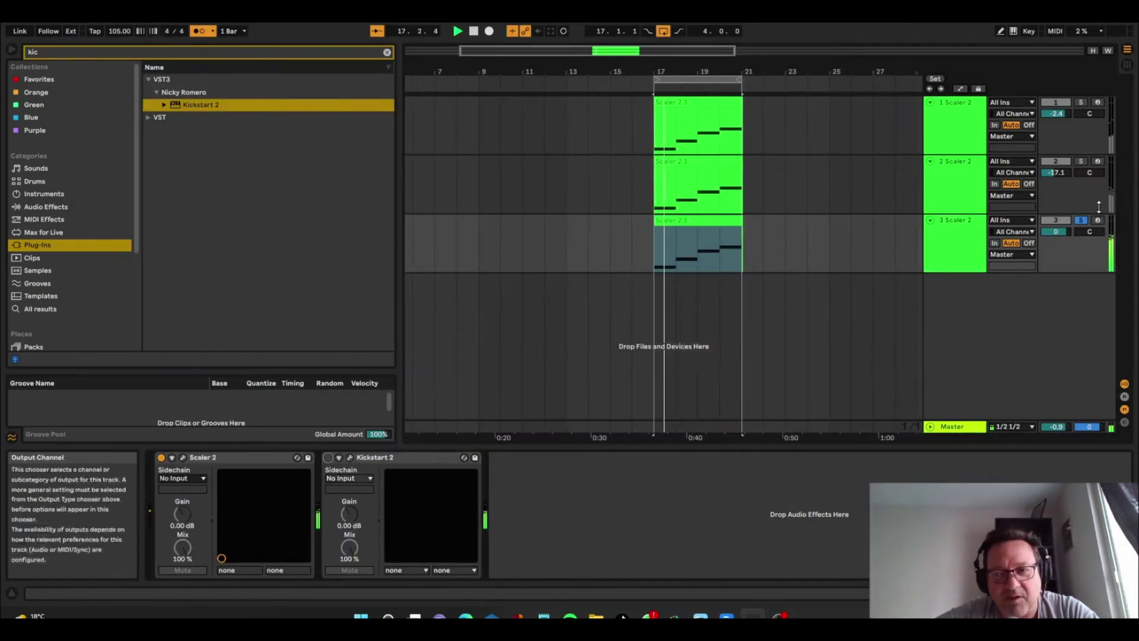
{"action": "left_click", "coordinate": [1081, 221]}
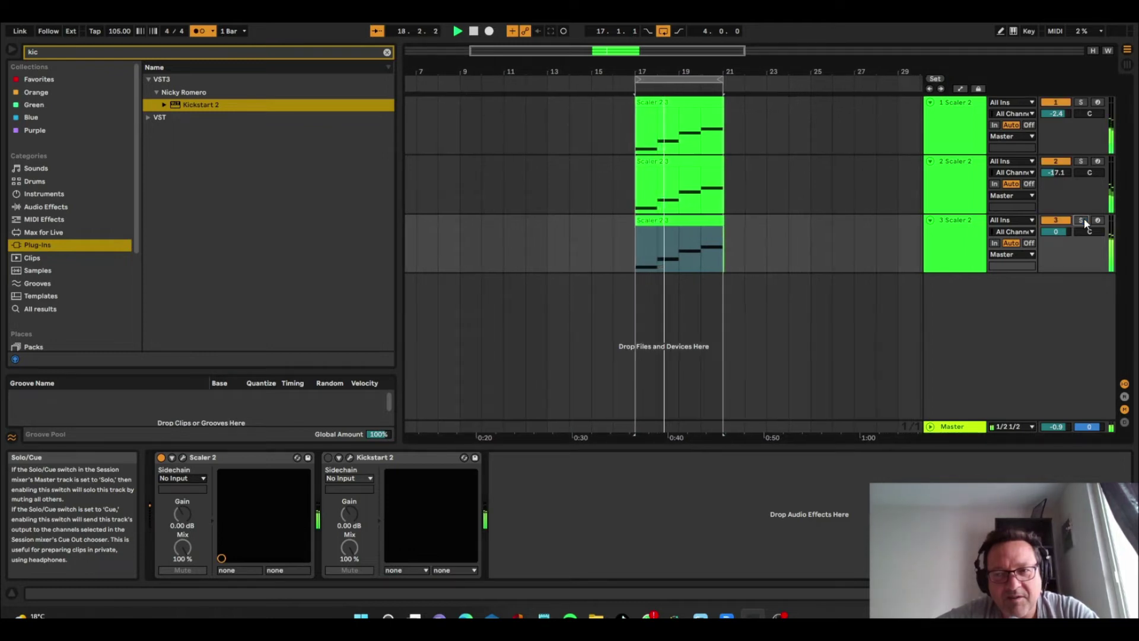
{"action": "left_click", "coordinate": [327, 459]}
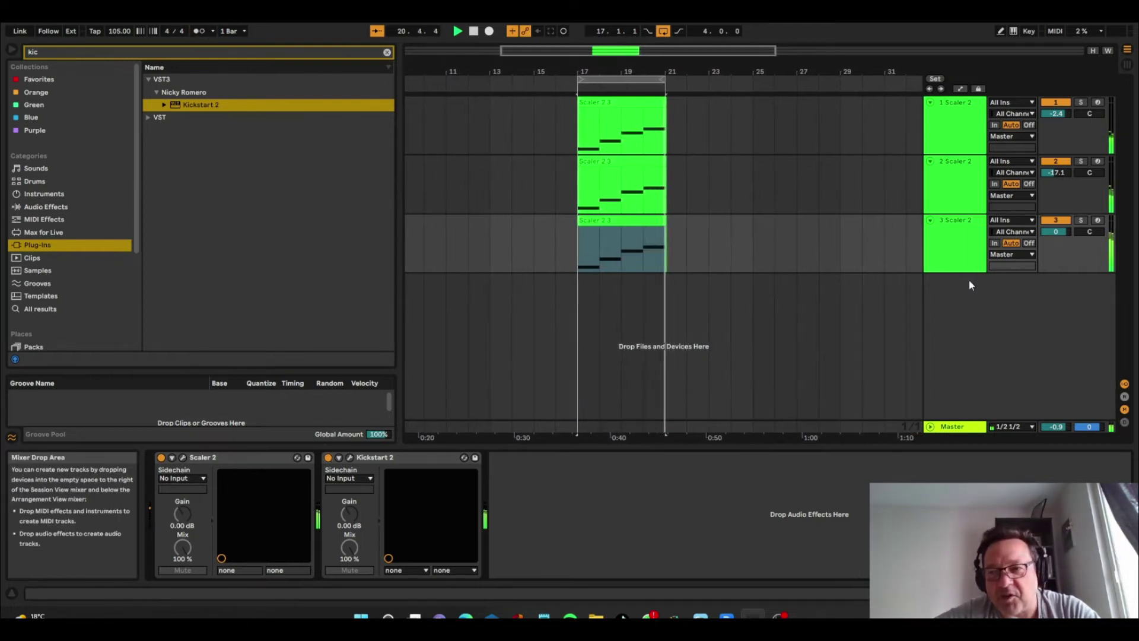
Step: Duplicate track 3 as a new track 4 and lower track 2's volume to about -23 dB
{"action": "right_click", "coordinate": [948, 255]}
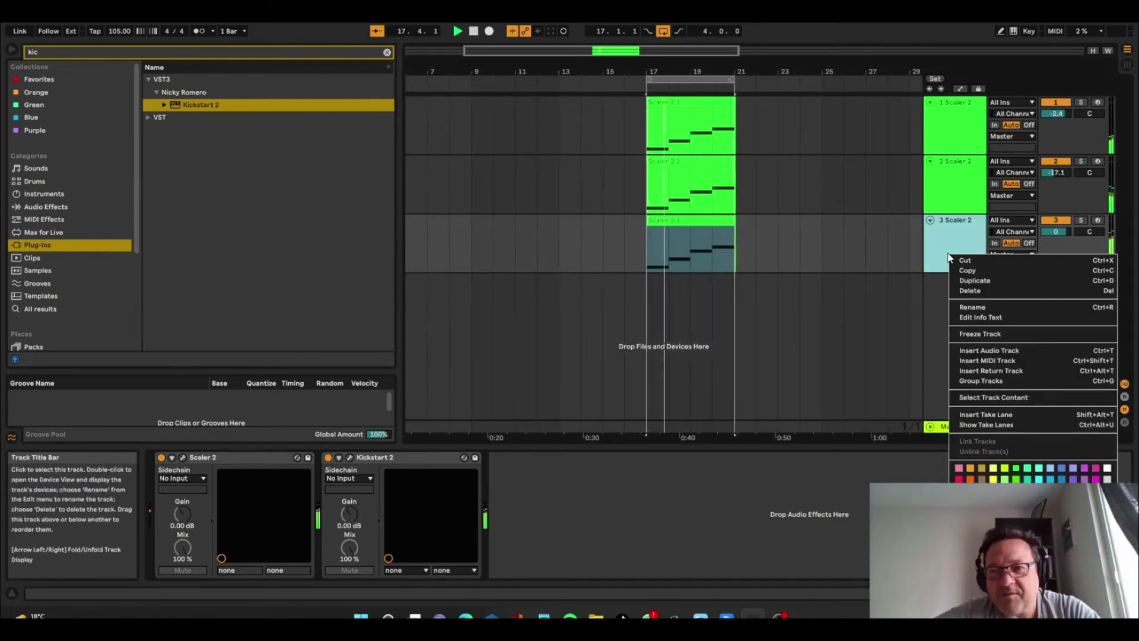
{"action": "key", "text": "Escape"}
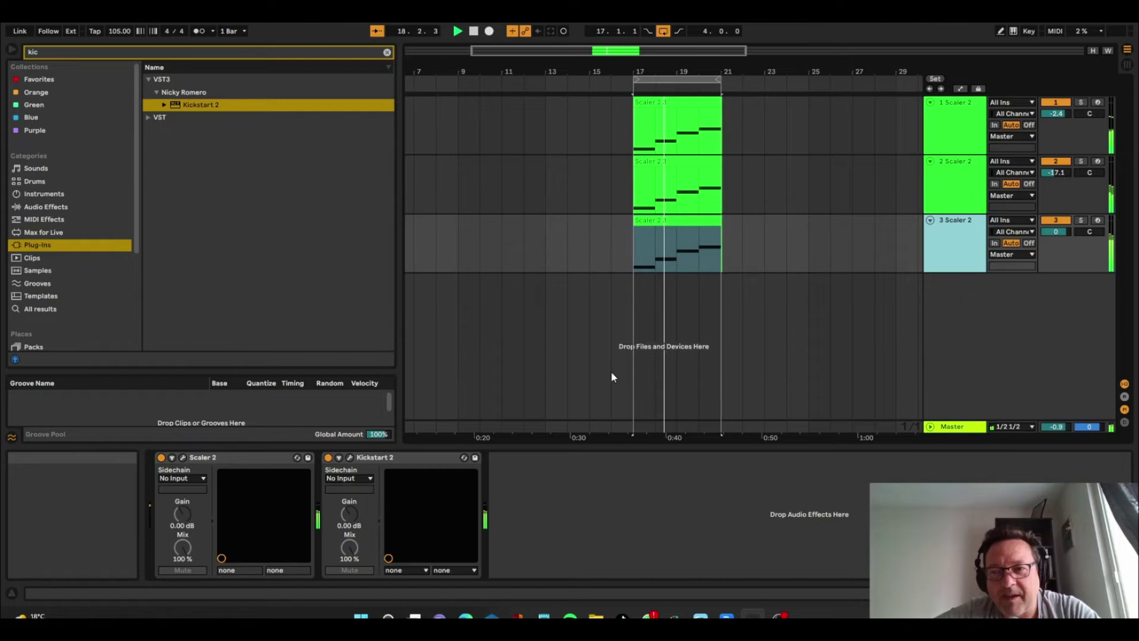
{"action": "key", "text": "ctrl+d"}
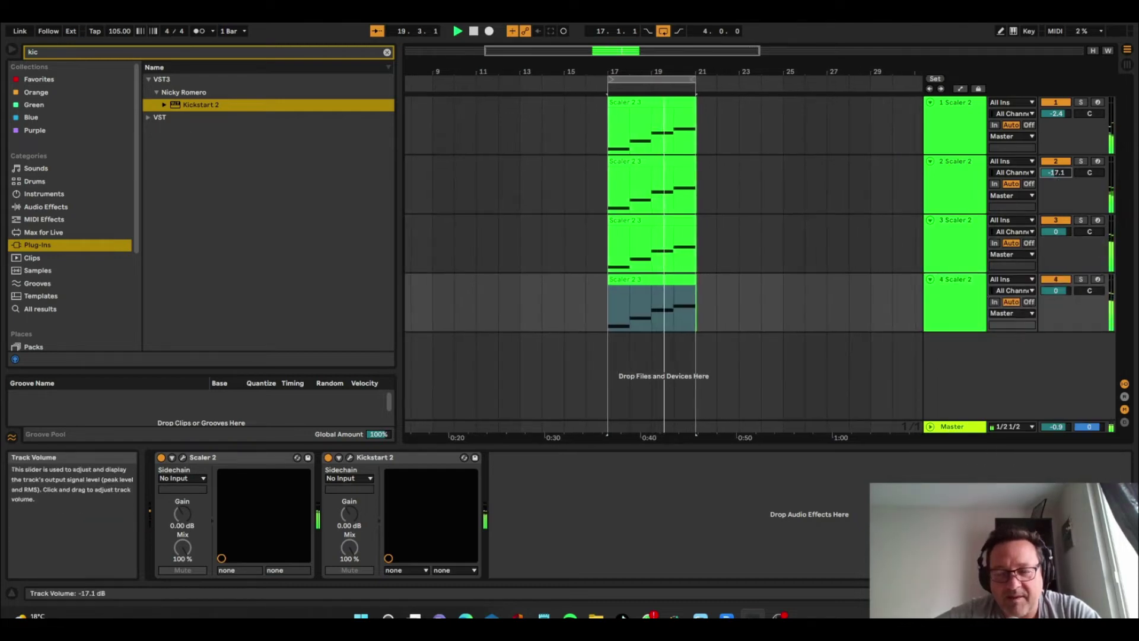
{"action": "left_click_drag", "start_coordinate": [1056, 173], "coordinate": [1052, 173]}
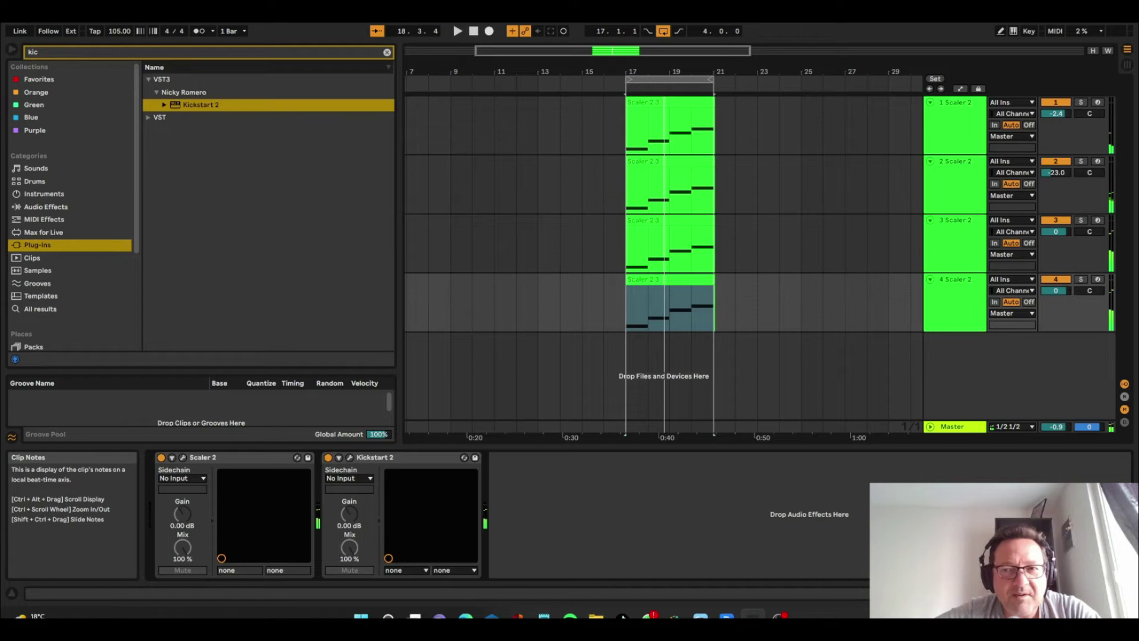
{"action": "left_click", "coordinate": [962, 110]}
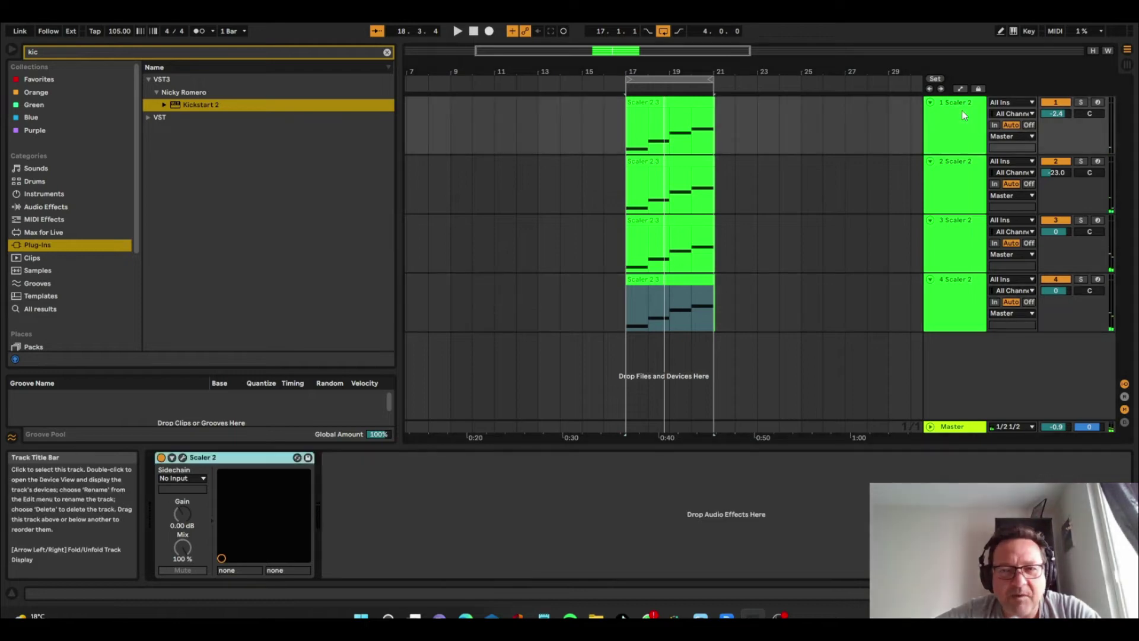
{"action": "left_click", "coordinate": [182, 458]}
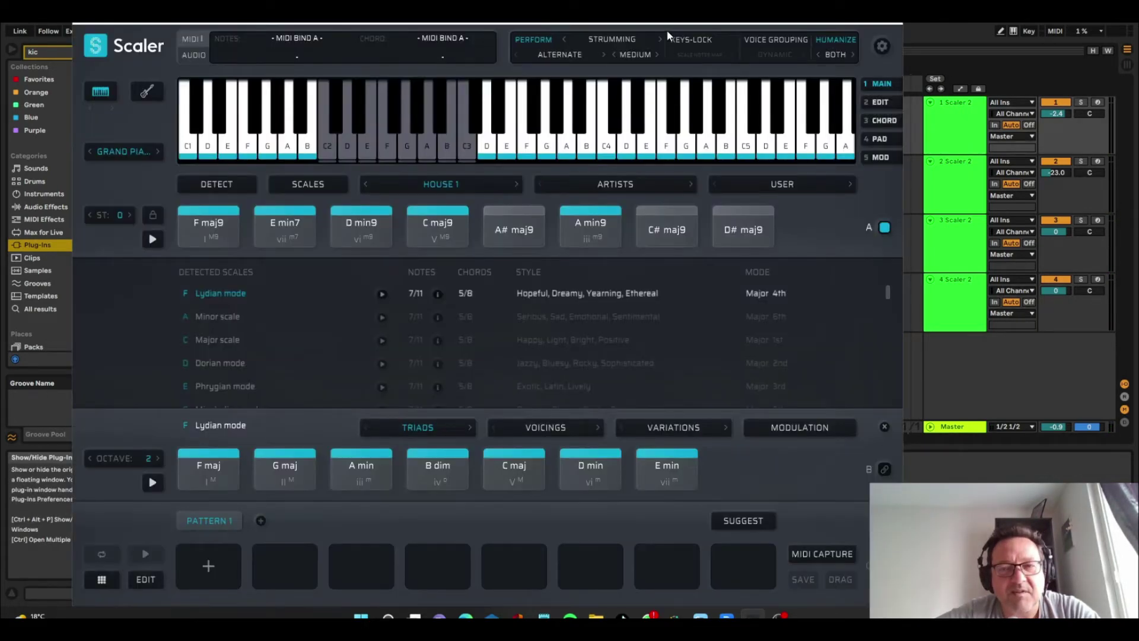
Step: Turn off strumming in track 1's Scaler 2
{"action": "left_click", "coordinate": [607, 40]}
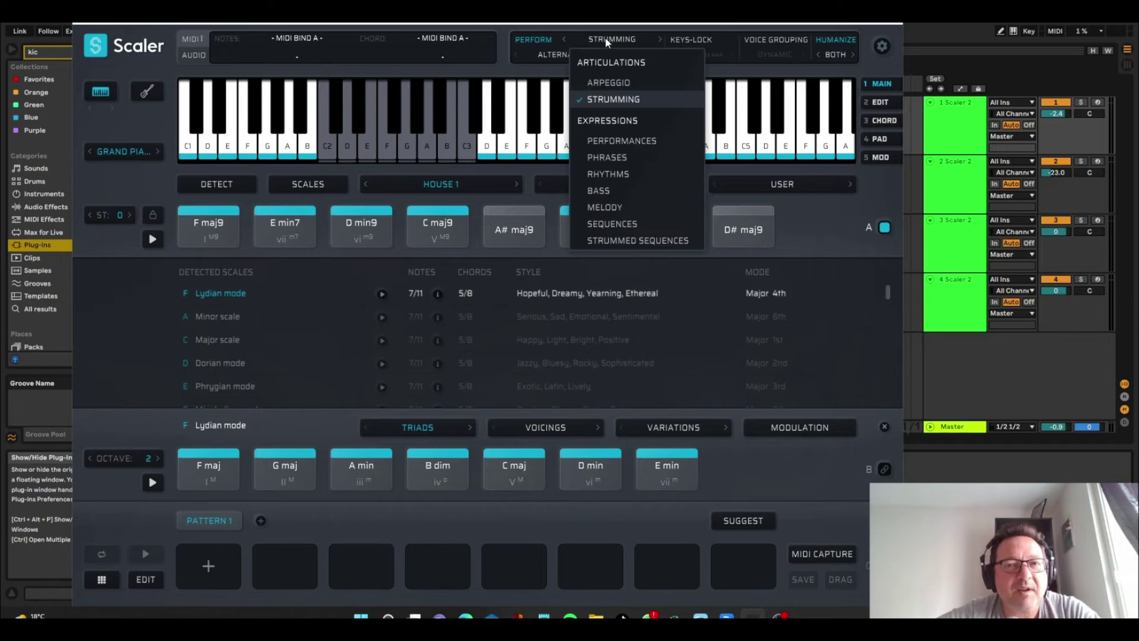
{"action": "left_click", "coordinate": [546, 40]}
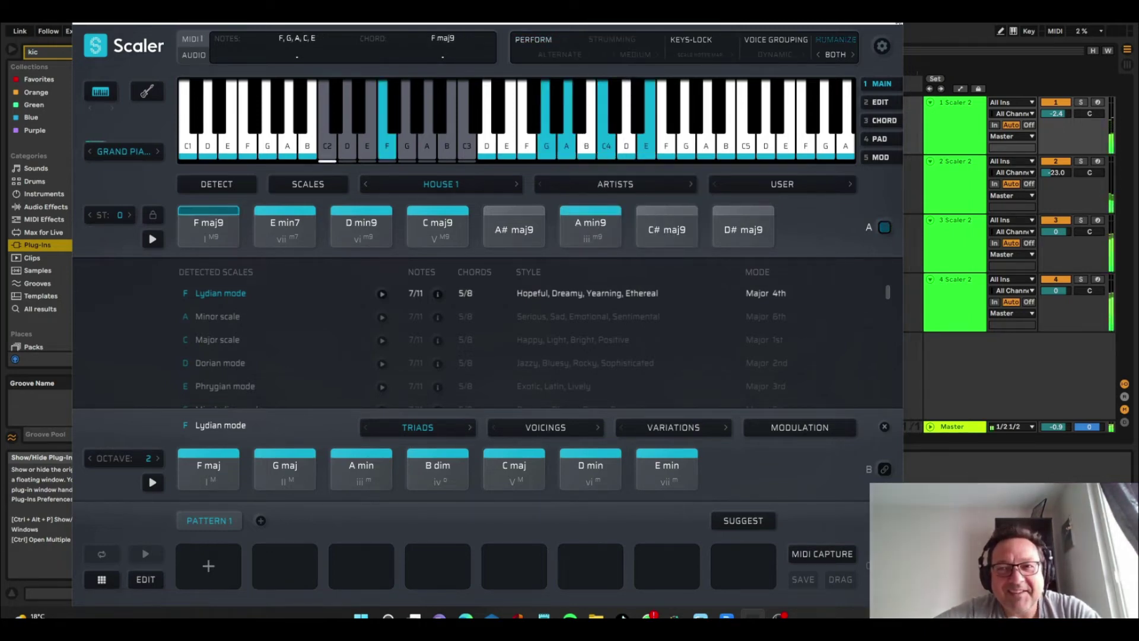
{"action": "left_click", "coordinate": [898, 24]}
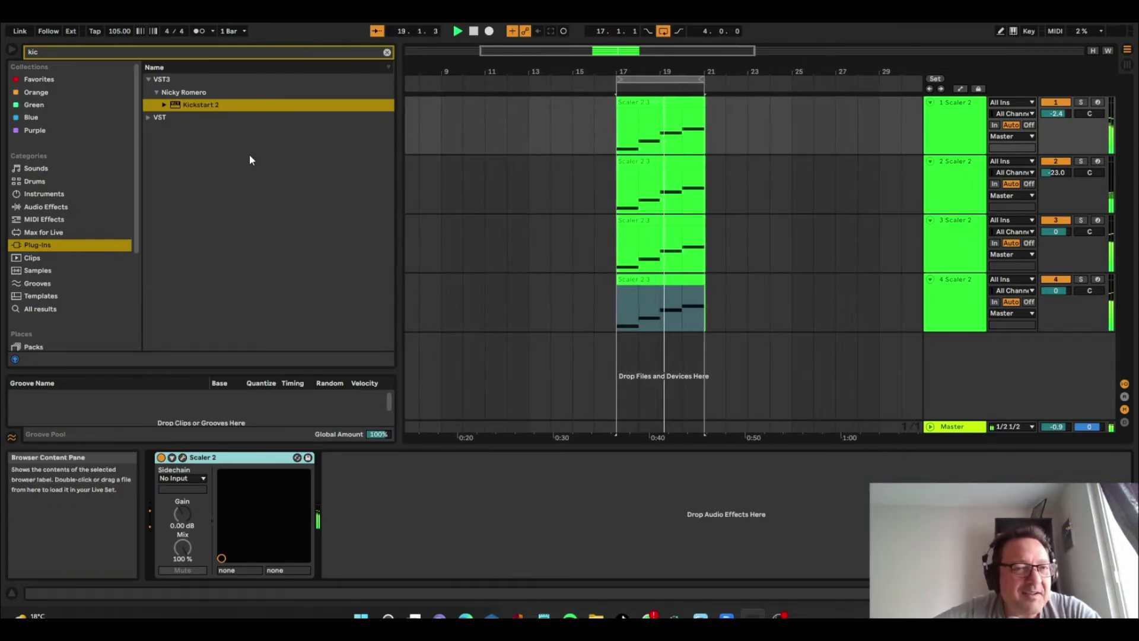
Step: Add a switched-off Kickstart 2 to track 4's device chain
{"action": "left_click_drag", "start_coordinate": [201, 105], "coordinate": [952, 300]}
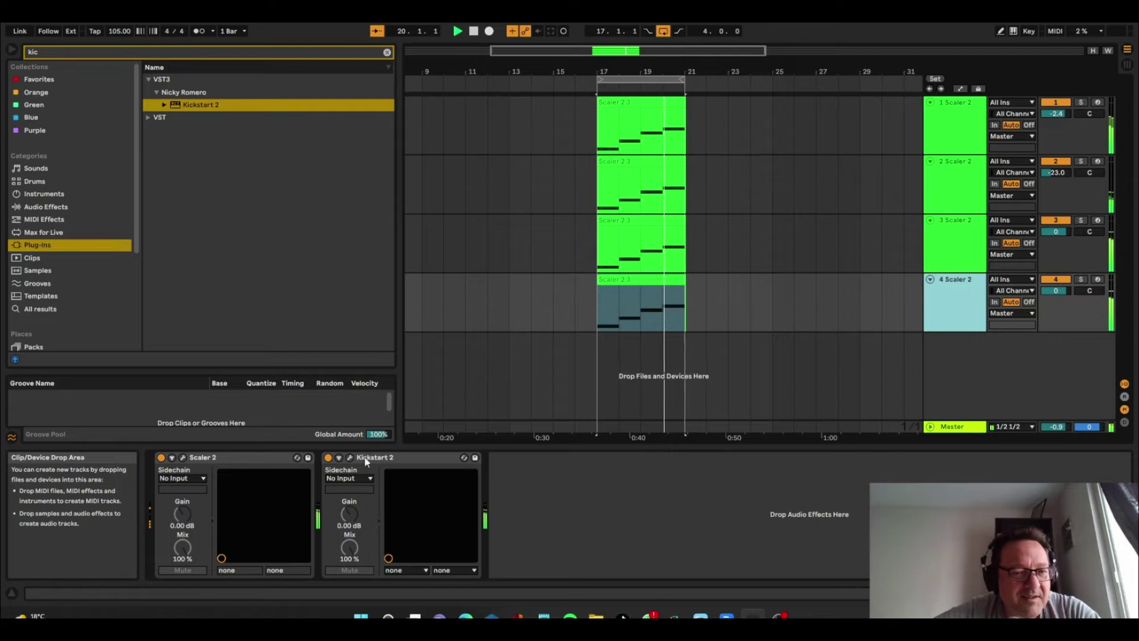
{"action": "left_click", "coordinate": [328, 457]}
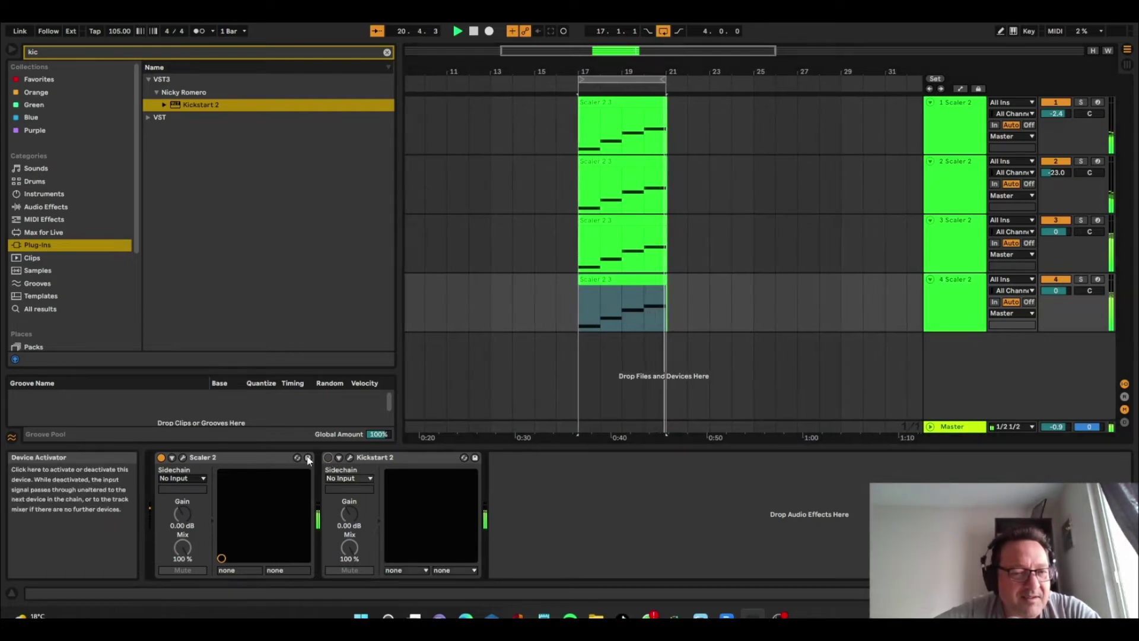
{"action": "left_click", "coordinate": [184, 458]}
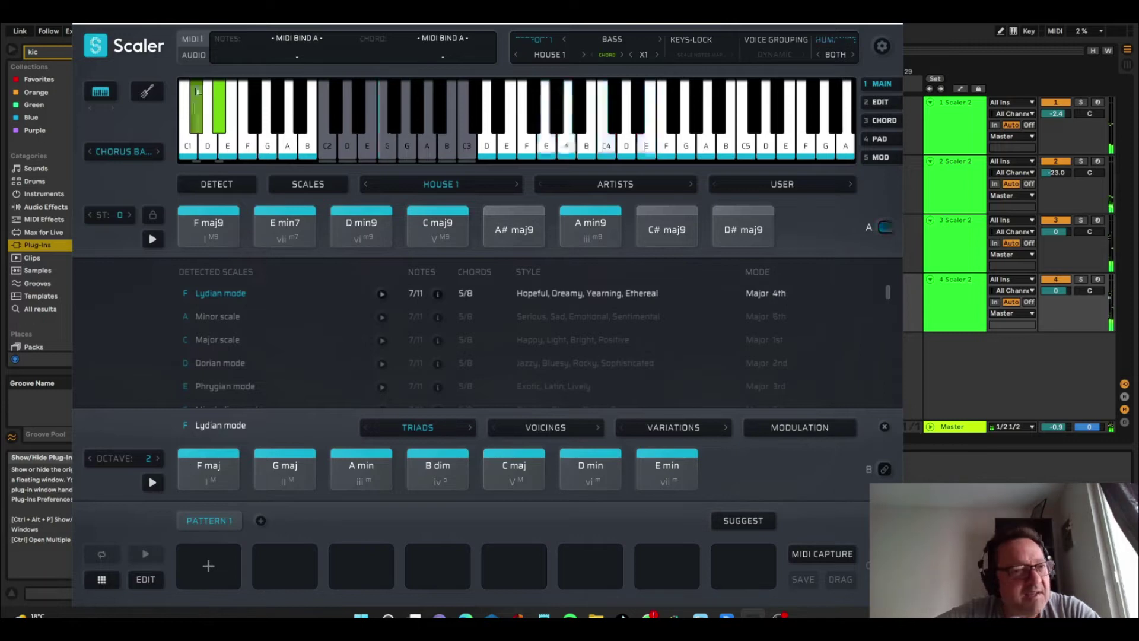
Step: Choose the Square Saw sound in track 4's Scaler
{"action": "left_click", "coordinate": [124, 151]}
{"action": "scroll", "coordinate": [145, 118], "scroll_direction": "up", "scroll_amount": 10}
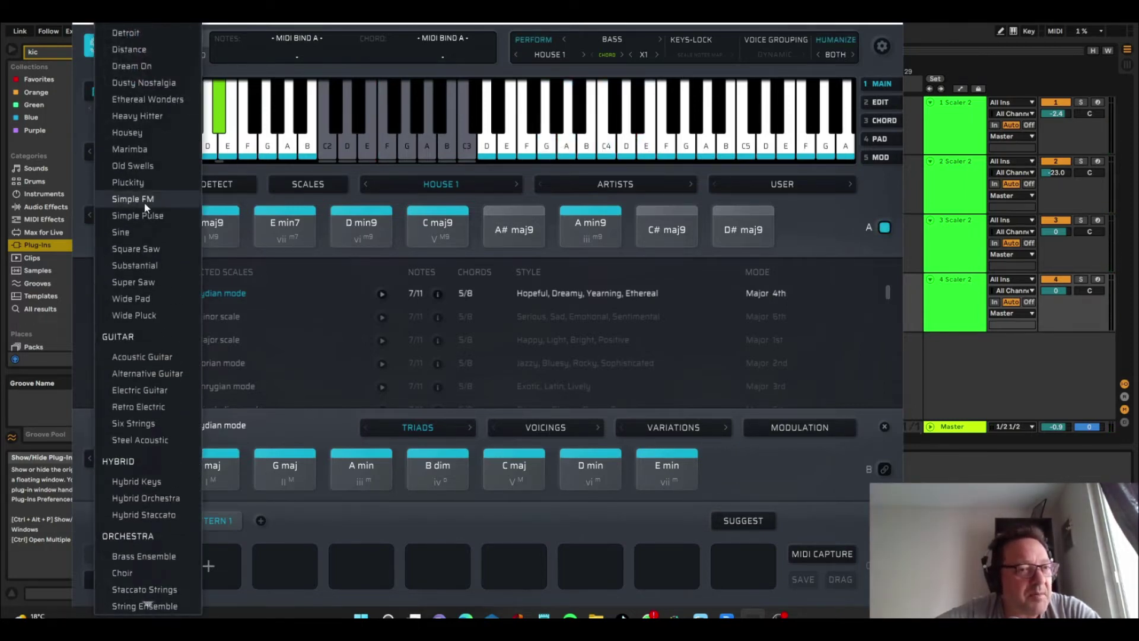
{"action": "left_click", "coordinate": [145, 249]}
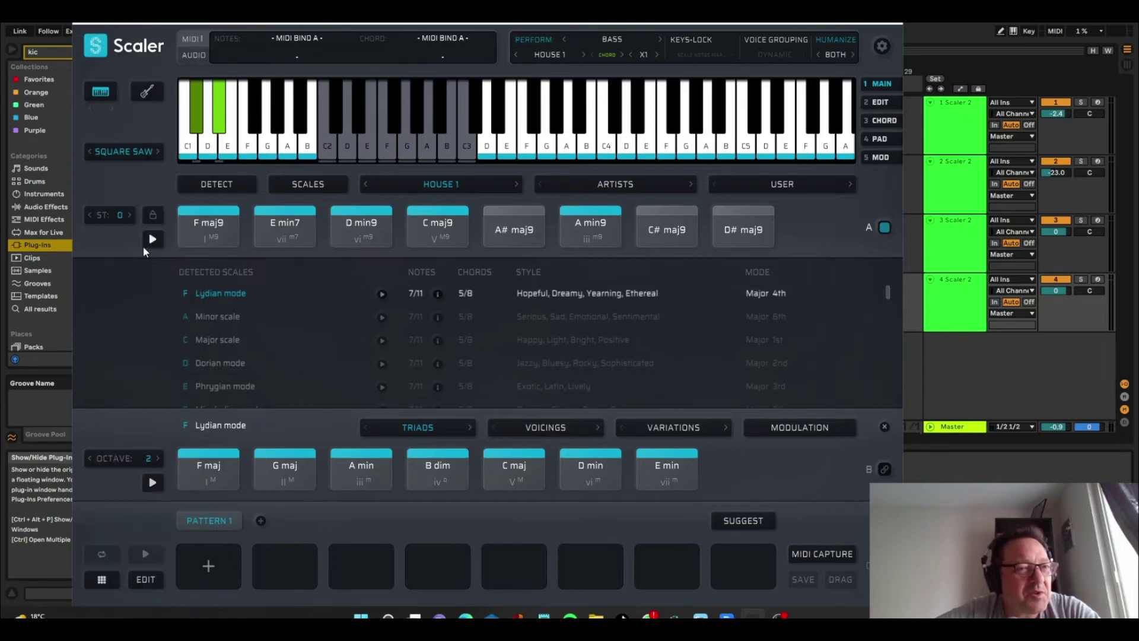
Step: Switch to Melody phrases with the Motif D 2 pattern, and lower track 4 to about -6.6 dB
{"action": "left_click", "coordinate": [610, 39]}
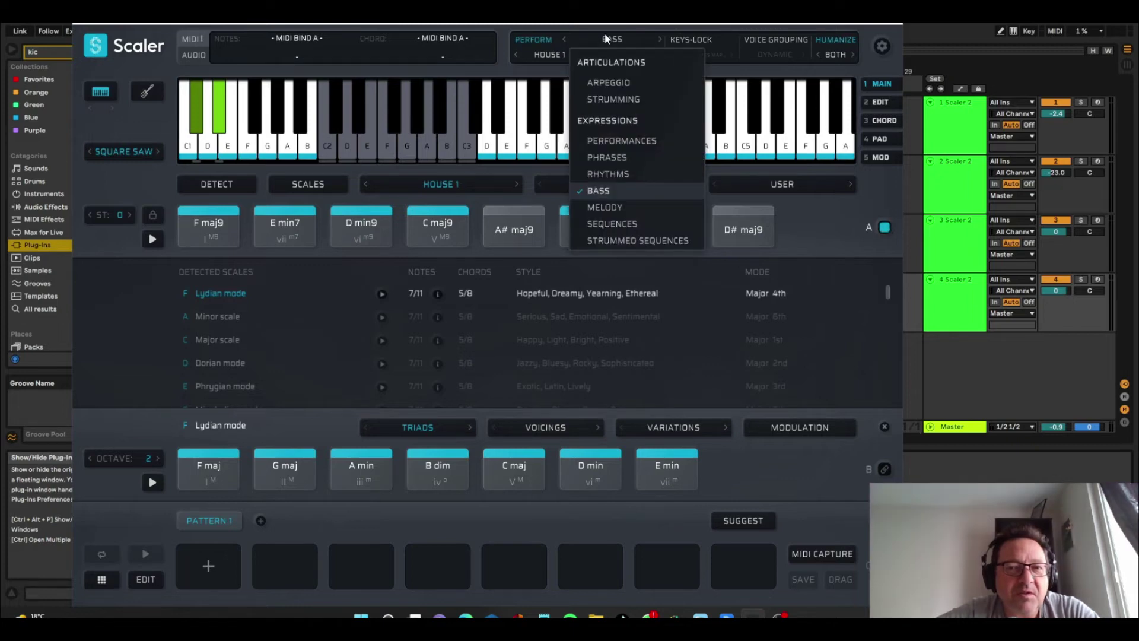
{"action": "left_click", "coordinate": [624, 205]}
{"action": "left_click", "coordinate": [553, 55]}
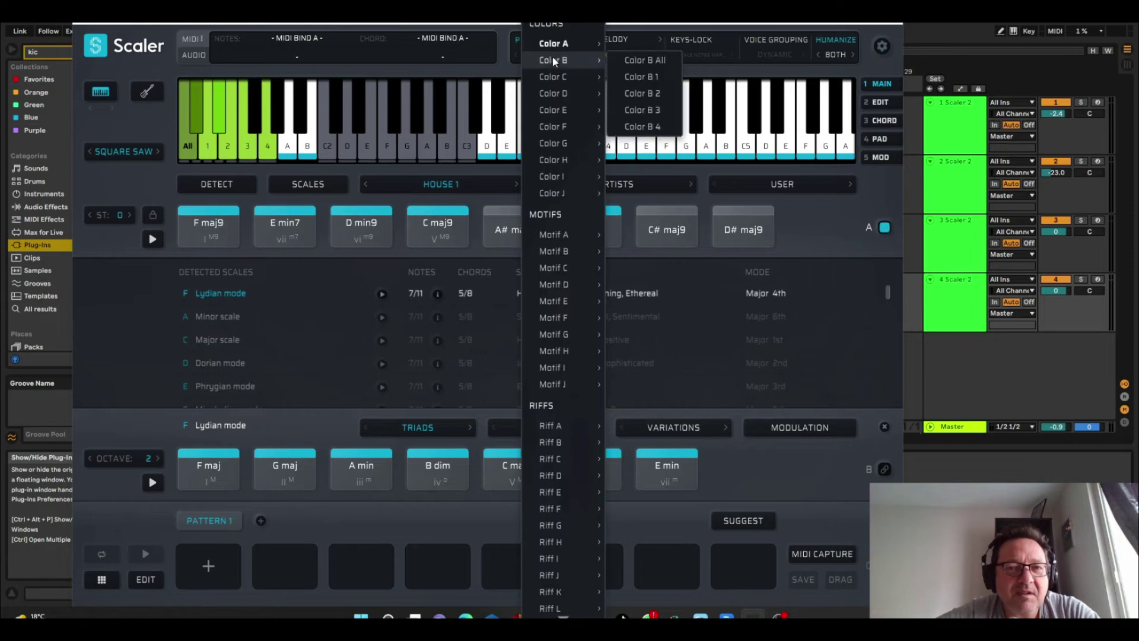
{"action": "mouse_move", "coordinate": [579, 290]}
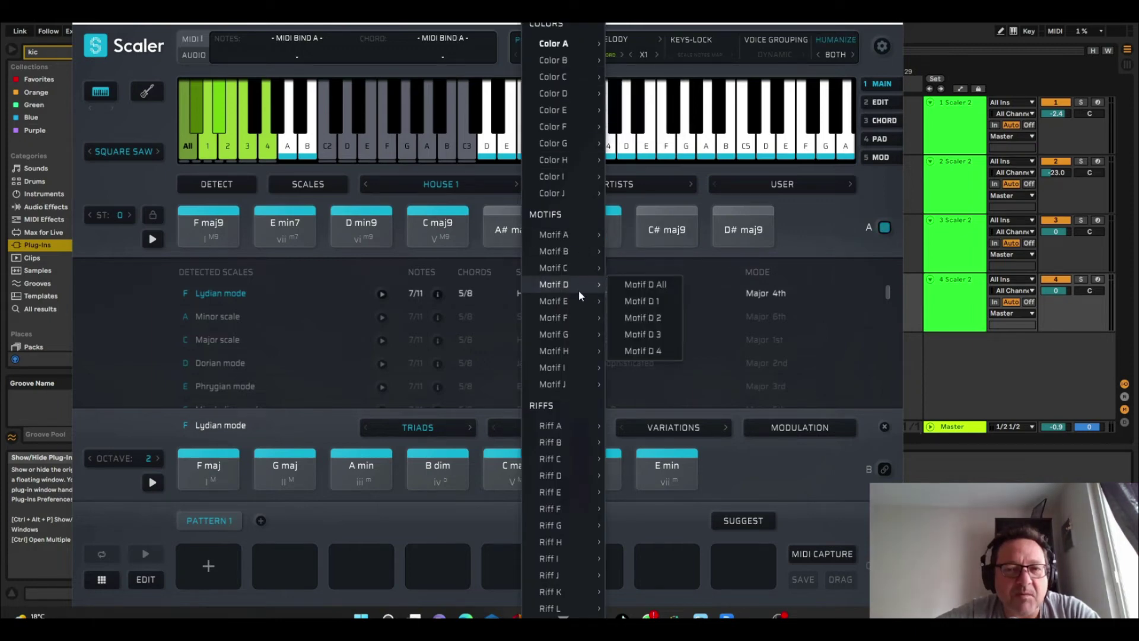
{"action": "left_click", "coordinate": [639, 302]}
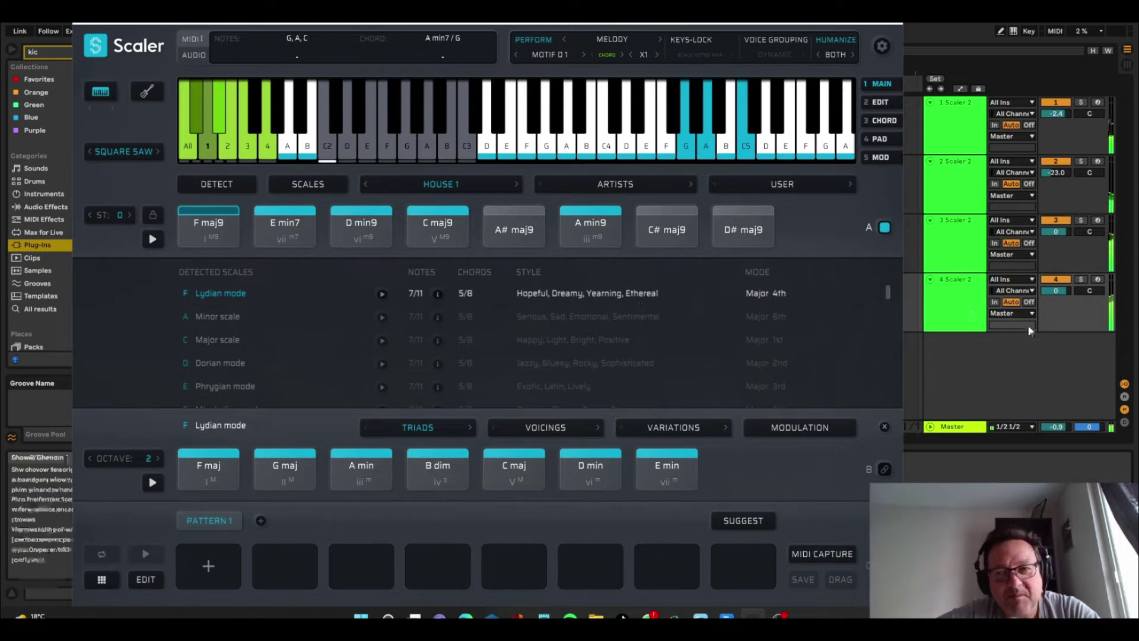
{"action": "left_click_drag", "start_coordinate": [1055, 292], "coordinate": [1055, 309]}
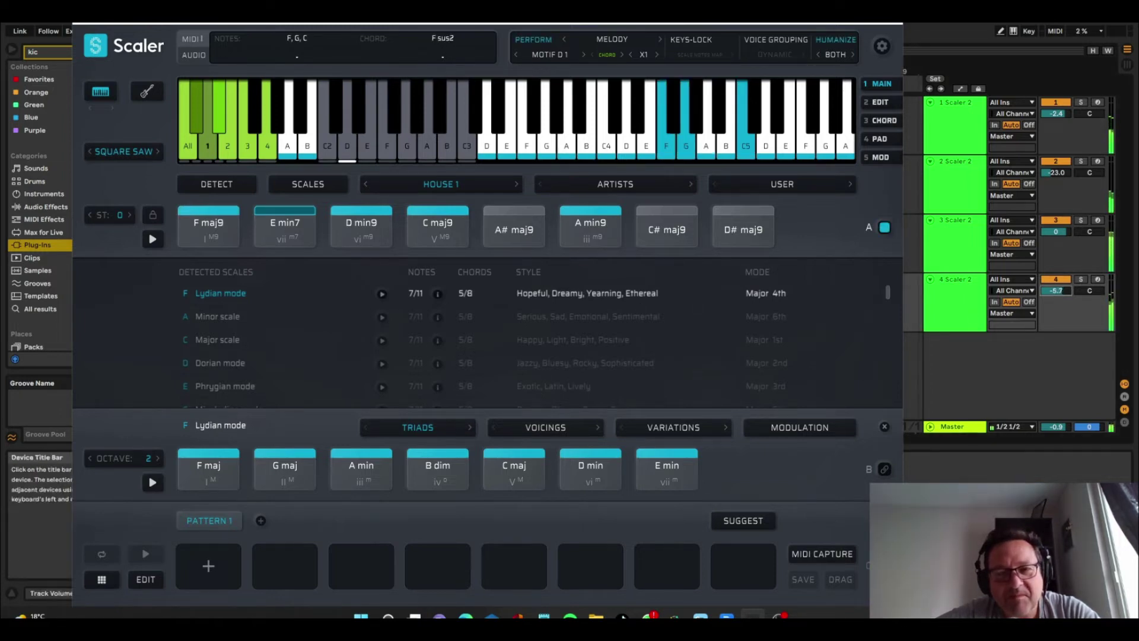
{"action": "left_click", "coordinate": [583, 54]}
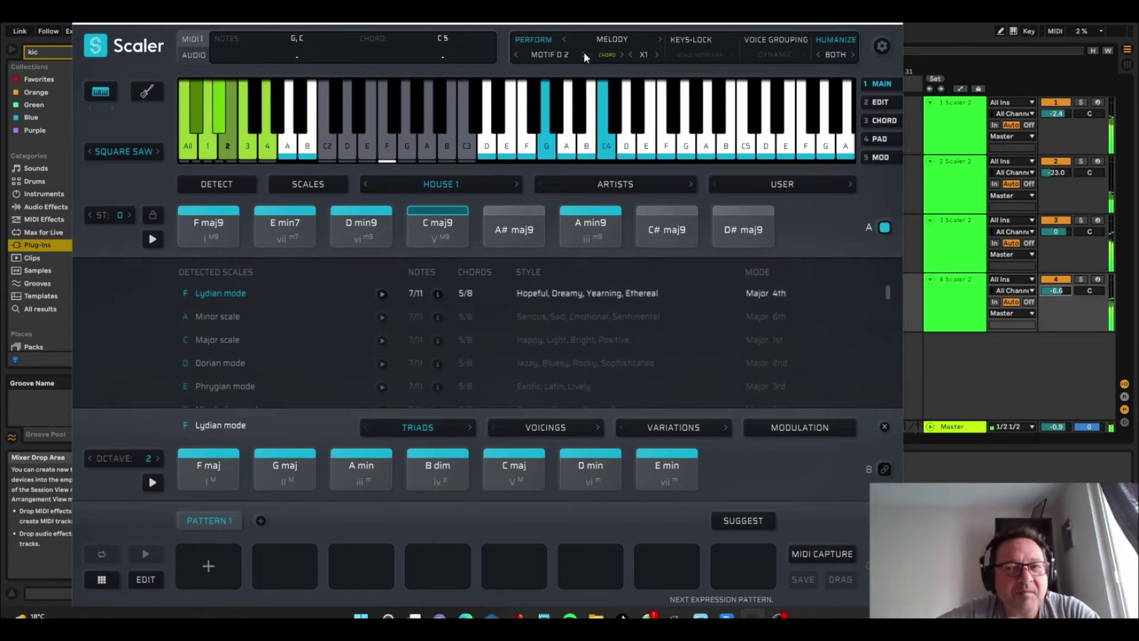
Step: Pan track 4 right and show Splice library results for 'power'
{"action": "left_click_drag", "start_coordinate": [1089, 290], "coordinate": [1089, 285]}
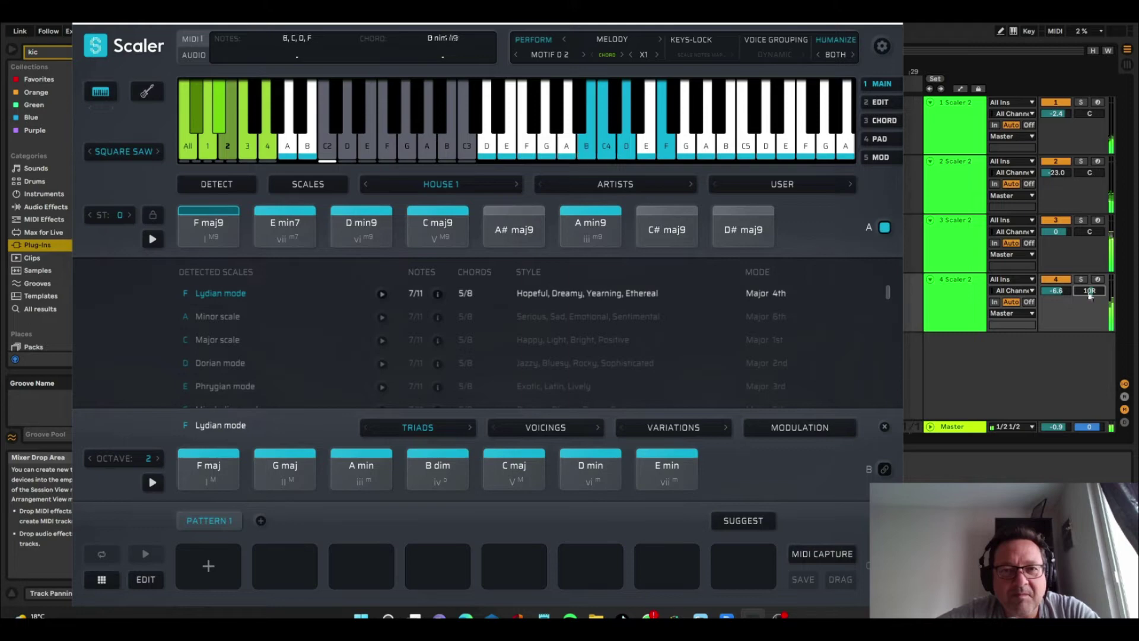
{"action": "left_click", "coordinate": [899, 24]}
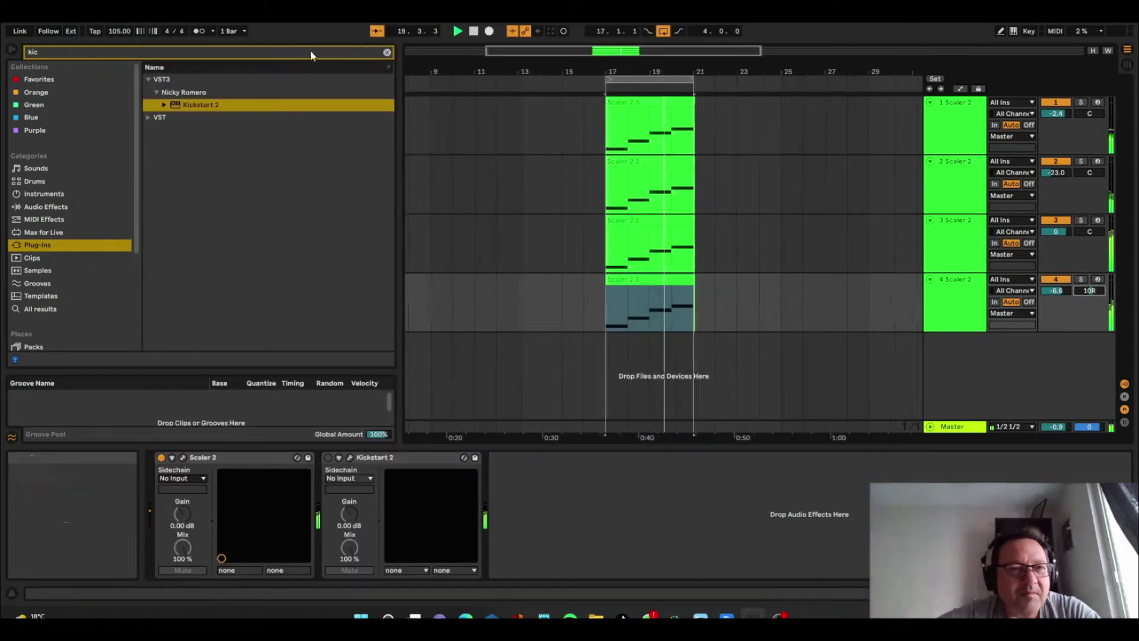
{"action": "key", "text": "BackSpace"}
{"action": "key", "text": "BackSpace"}
{"action": "key", "text": "BackSpace"}
{"action": "type", "text": "po"}
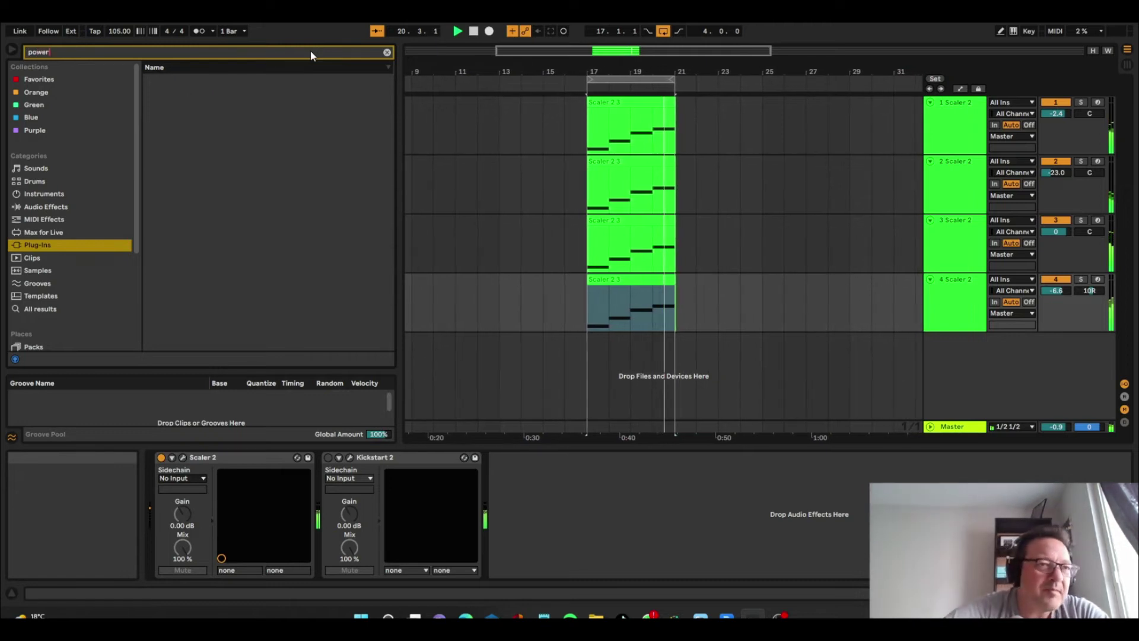
{"action": "type", "text": "wer"}
{"action": "scroll", "coordinate": [130, 307], "scroll_direction": "down", "scroll_amount": 5}
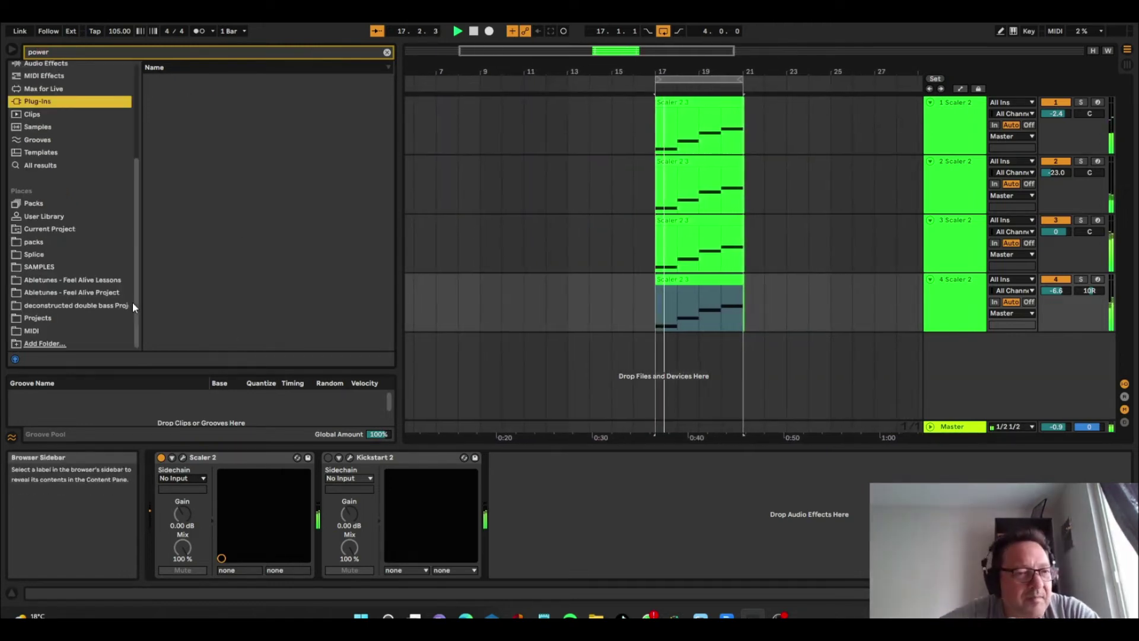
{"action": "left_click", "coordinate": [44, 254]}
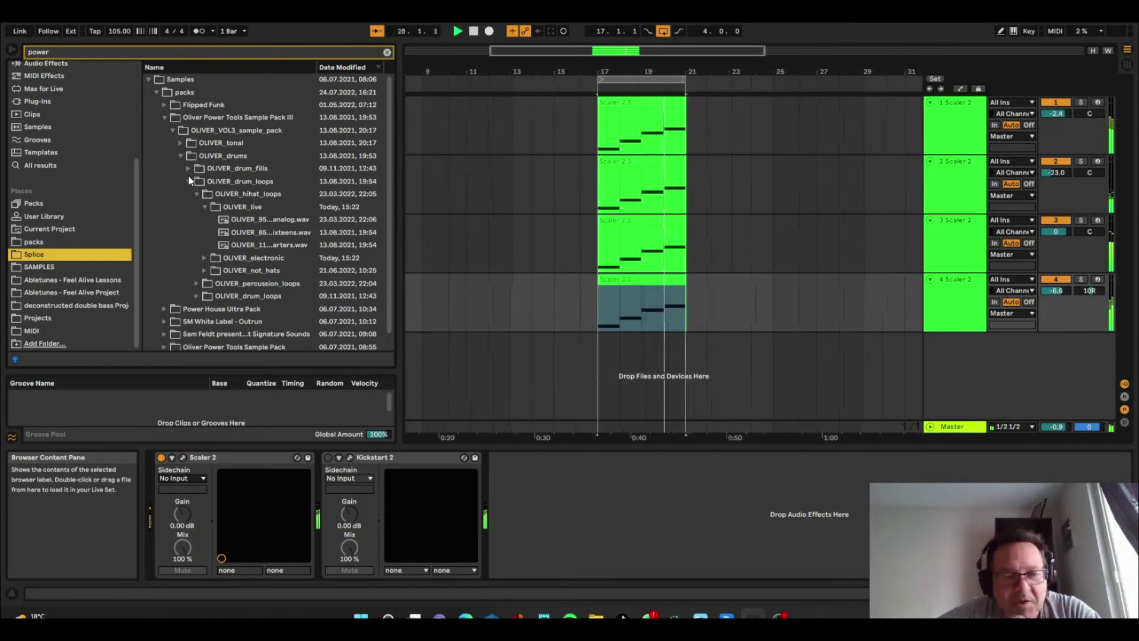
Step: Drag the OLIVER funk drum loop onto a new track at -7.5 dB
{"action": "left_click", "coordinate": [197, 296]}
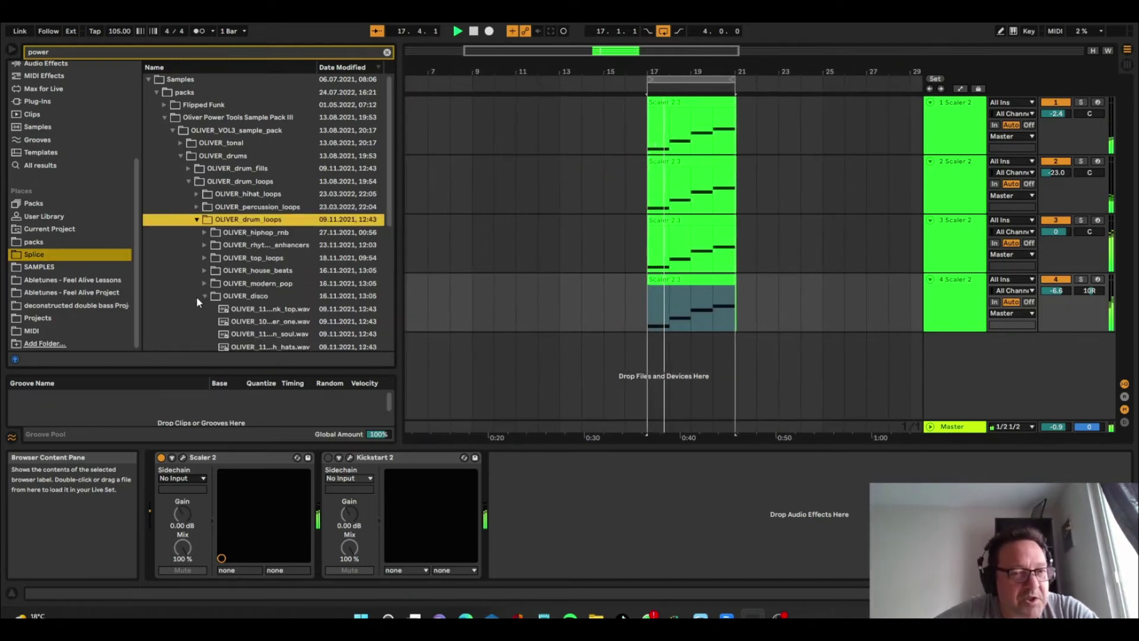
{"action": "scroll", "coordinate": [392, 326], "scroll_direction": "down", "scroll_amount": 6}
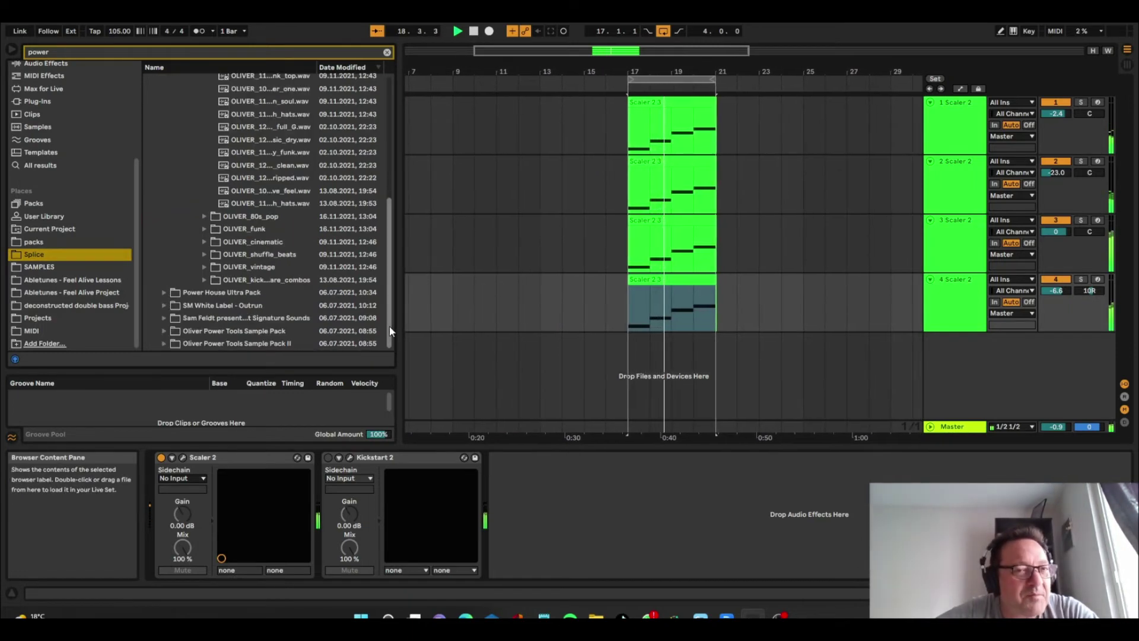
{"action": "left_click_drag", "start_coordinate": [287, 152], "coordinate": [586, 374]}
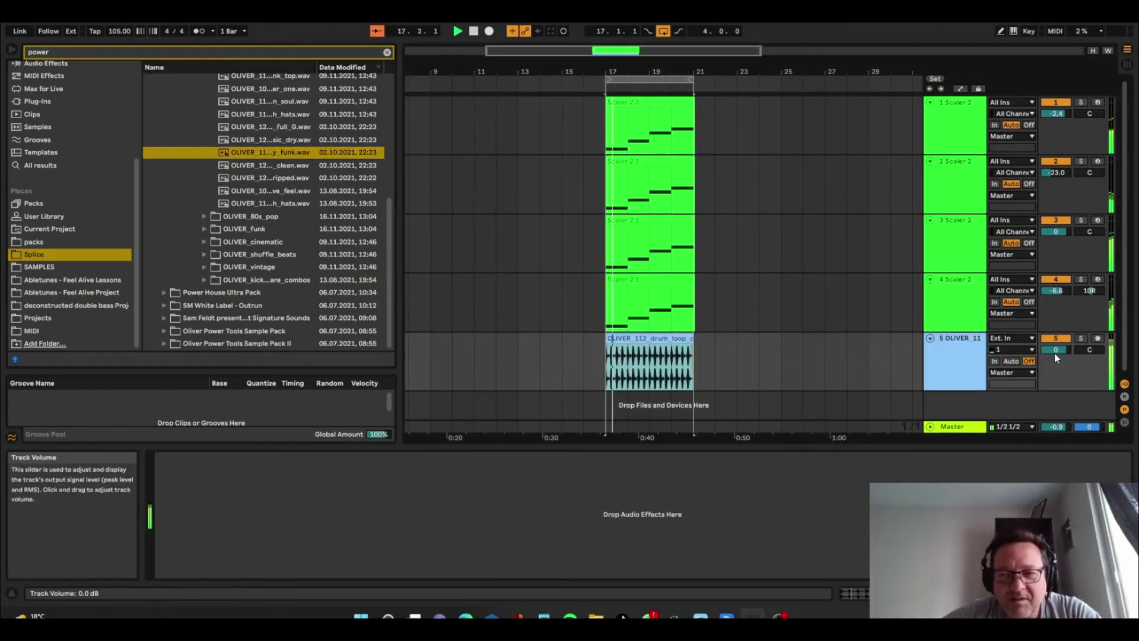
{"action": "left_click_drag", "start_coordinate": [1055, 352], "coordinate": [1054, 371]}
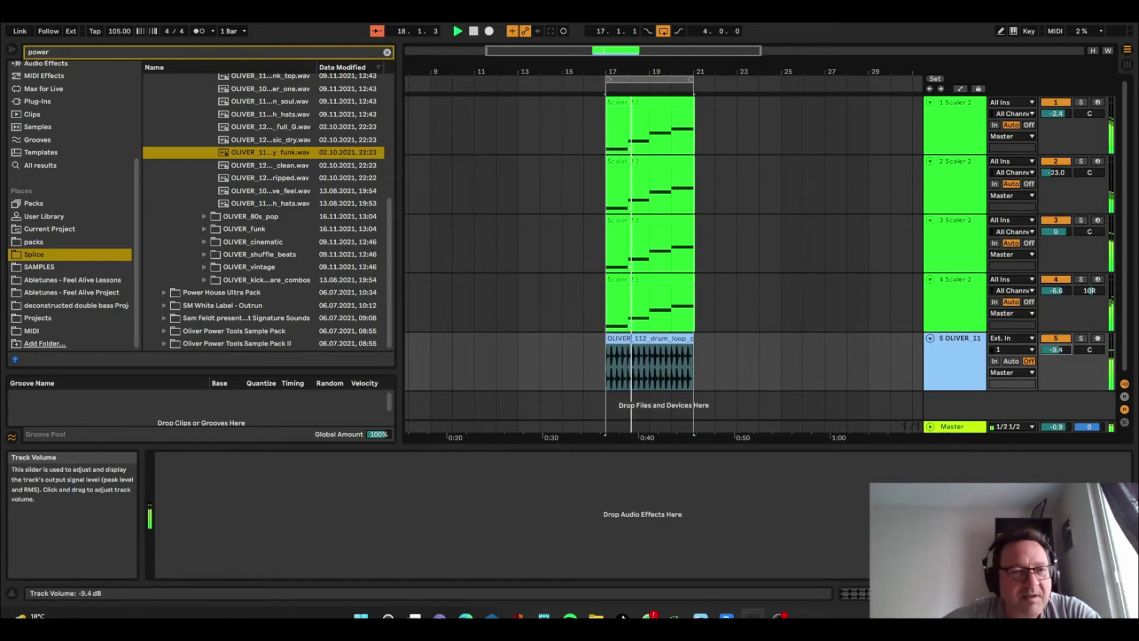
{"action": "left_click_drag", "start_coordinate": [1055, 353], "coordinate": [1055, 352]}
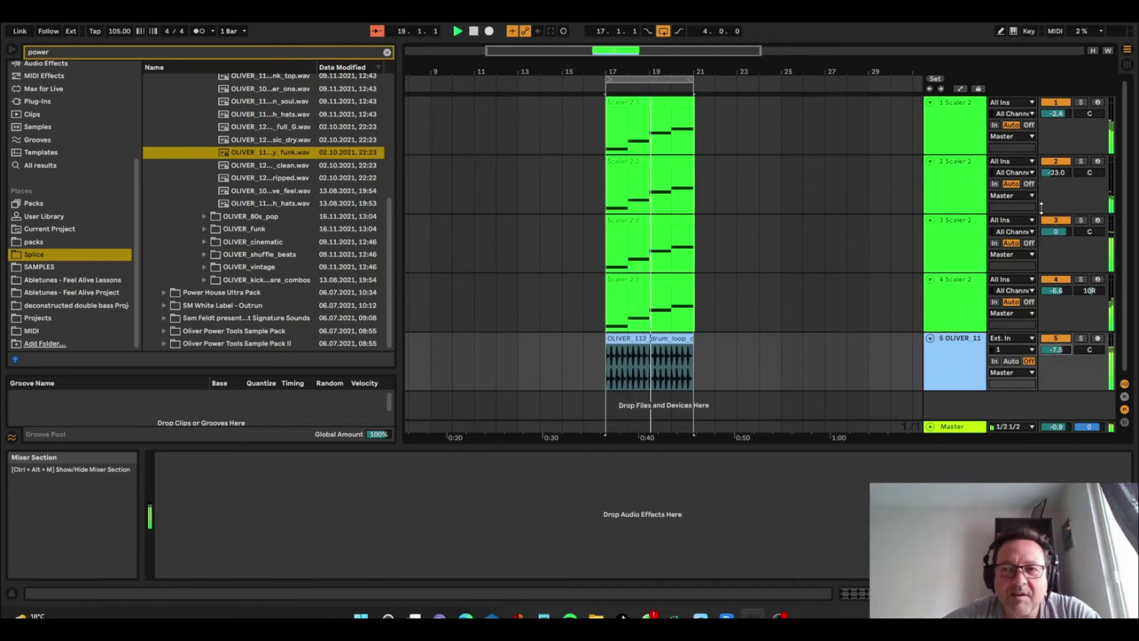
Step: Delete track 2's Kickstart 2 device, then undo to restore it
{"action": "left_click", "coordinate": [966, 185]}
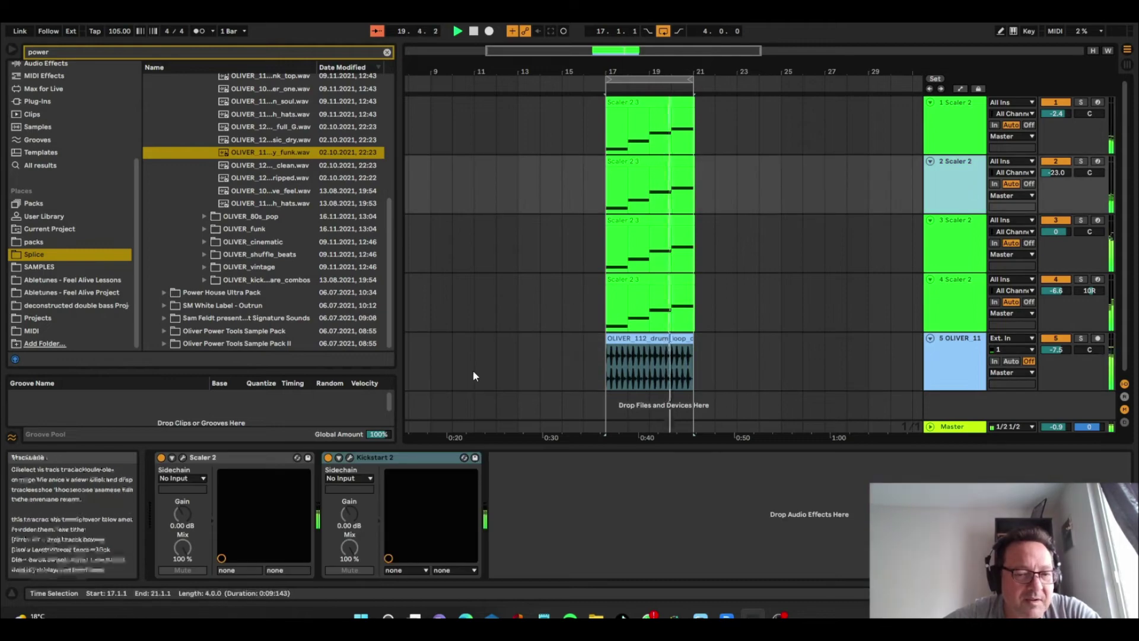
{"action": "left_click", "coordinate": [442, 462]}
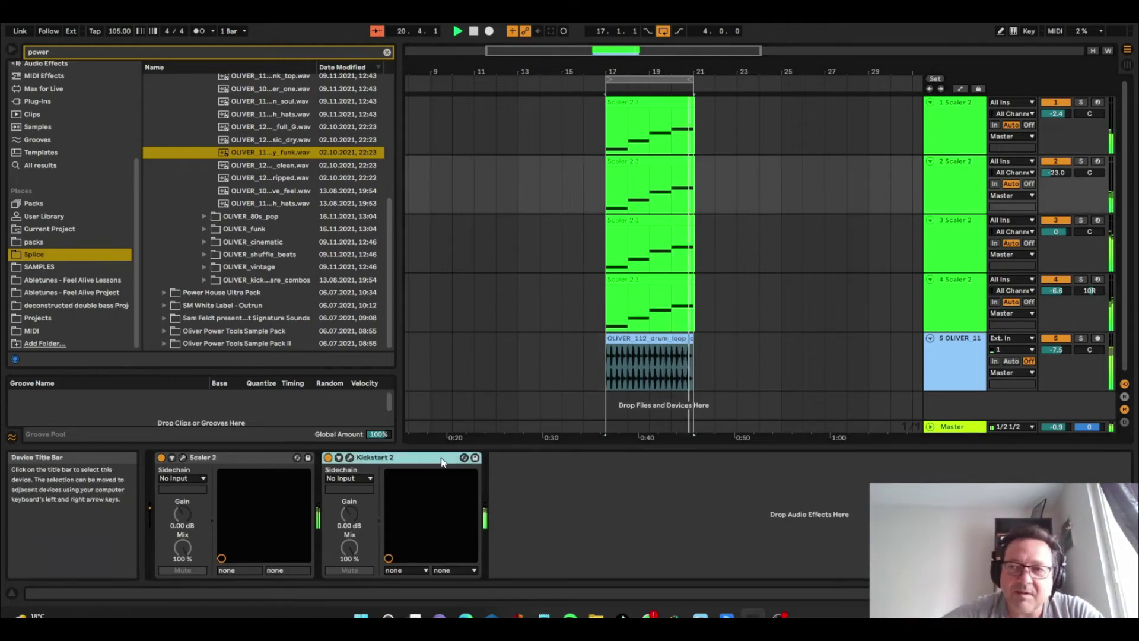
{"action": "key", "text": "Delete"}
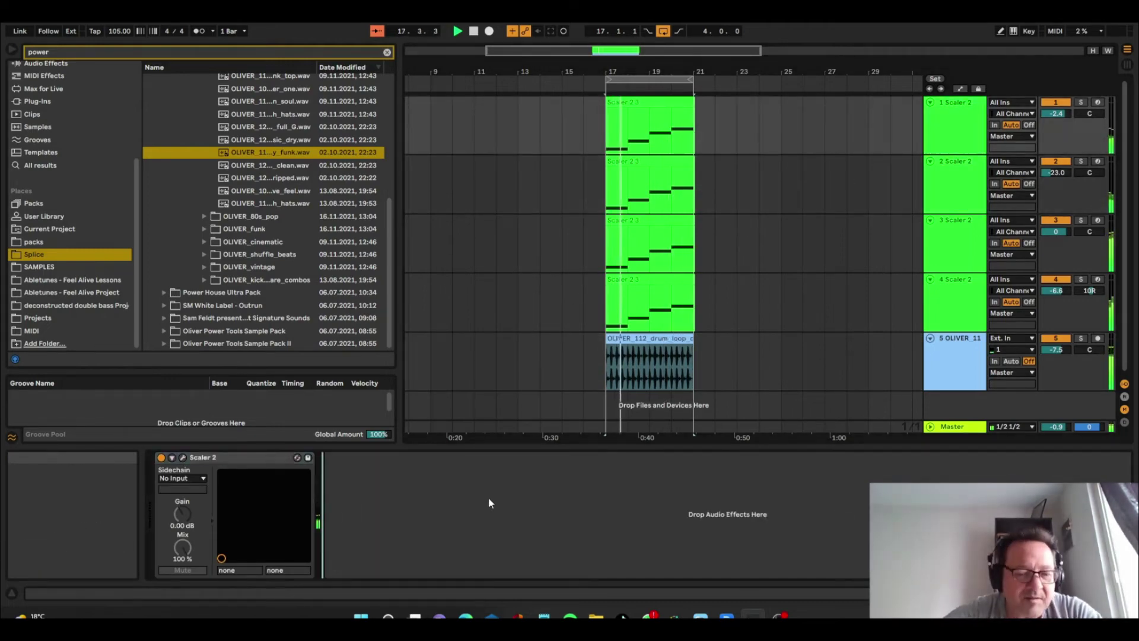
{"action": "key", "text": "ctrl+z"}
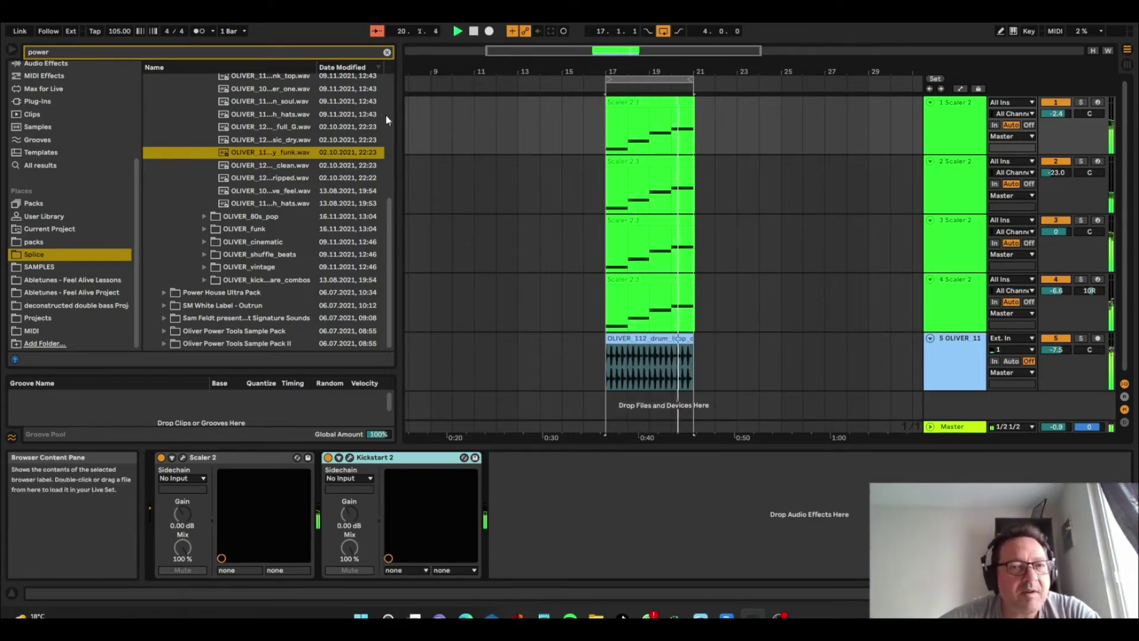
{"action": "scroll", "coordinate": [385, 115], "scroll_direction": "up", "scroll_amount": 6}
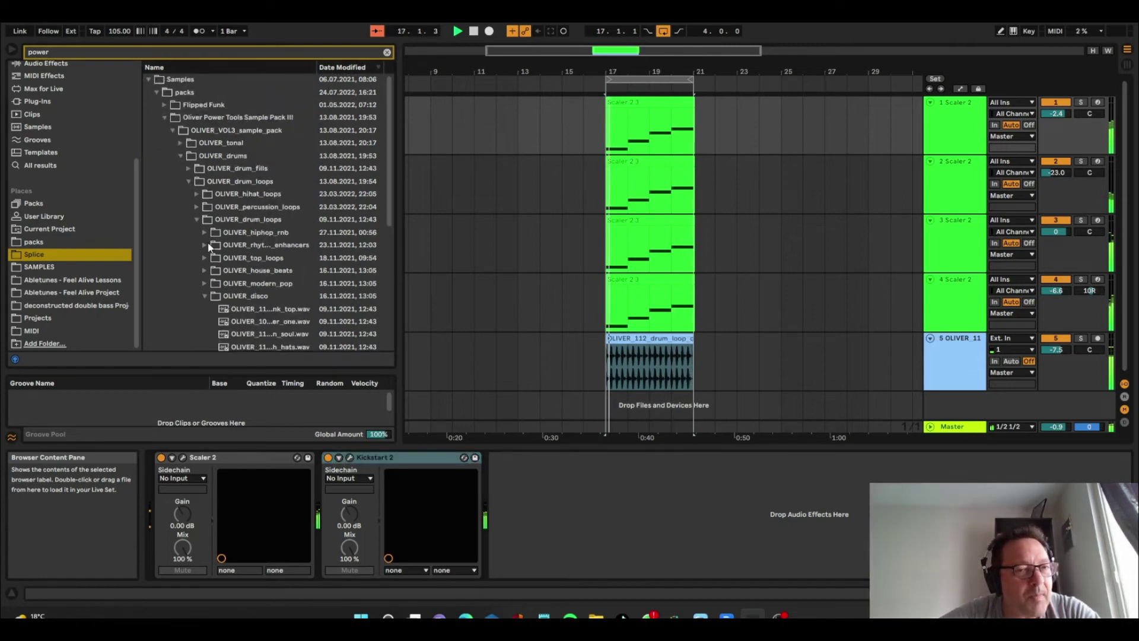
Step: Preview the OLIVER live hi-hat loops and drag OLIVER 85 onto a new track
{"action": "left_click", "coordinate": [195, 194]}
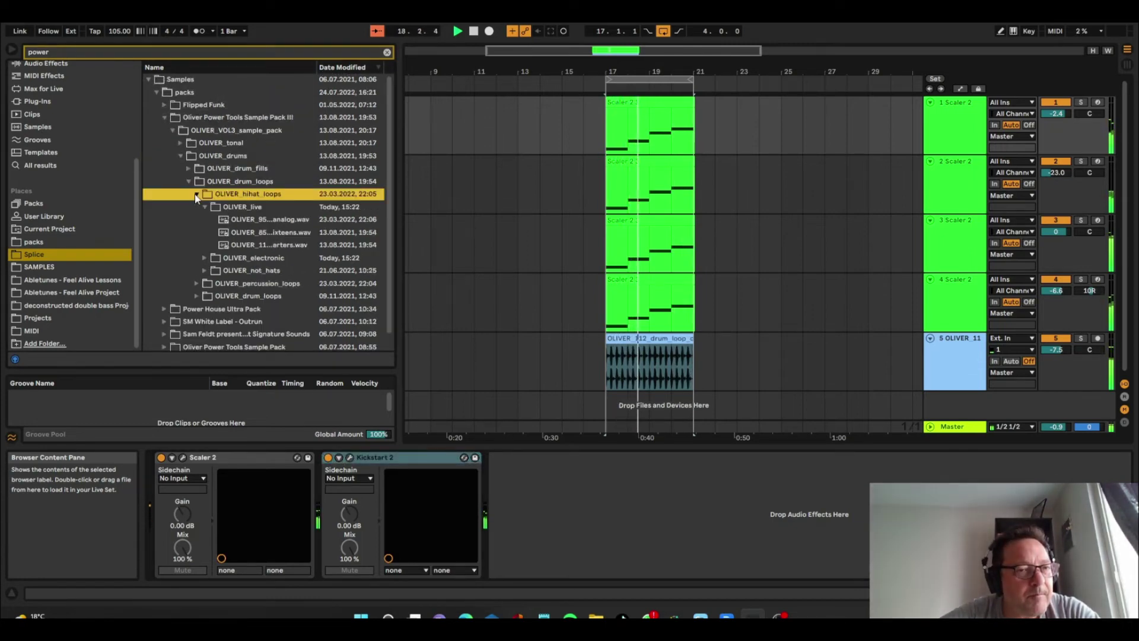
{"action": "left_click", "coordinate": [261, 225]}
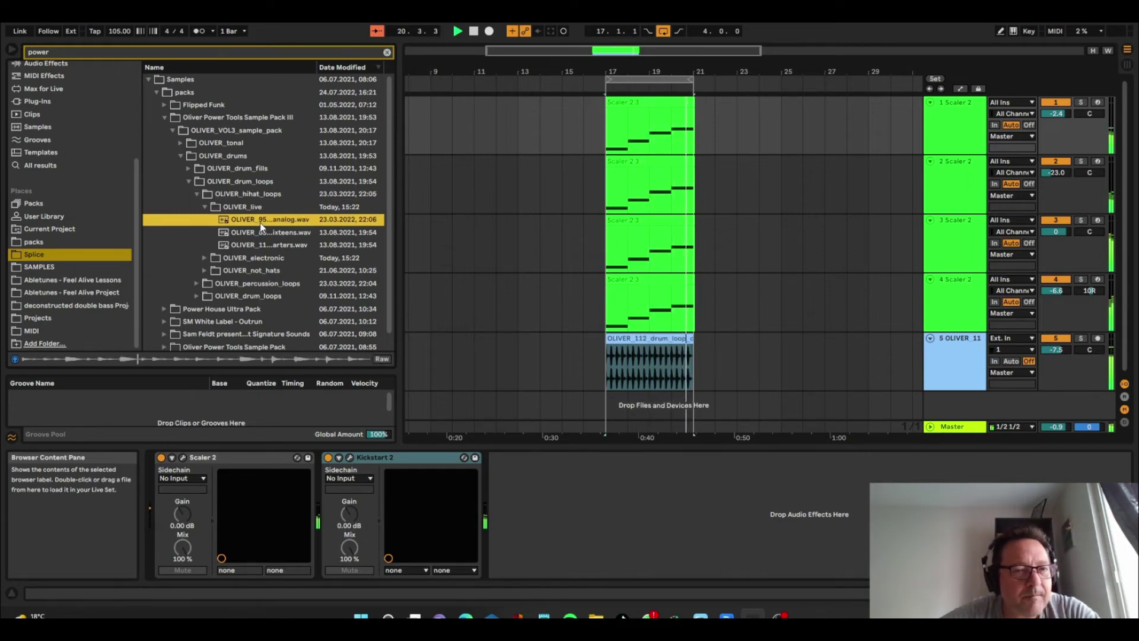
{"action": "left_click", "coordinate": [333, 237]}
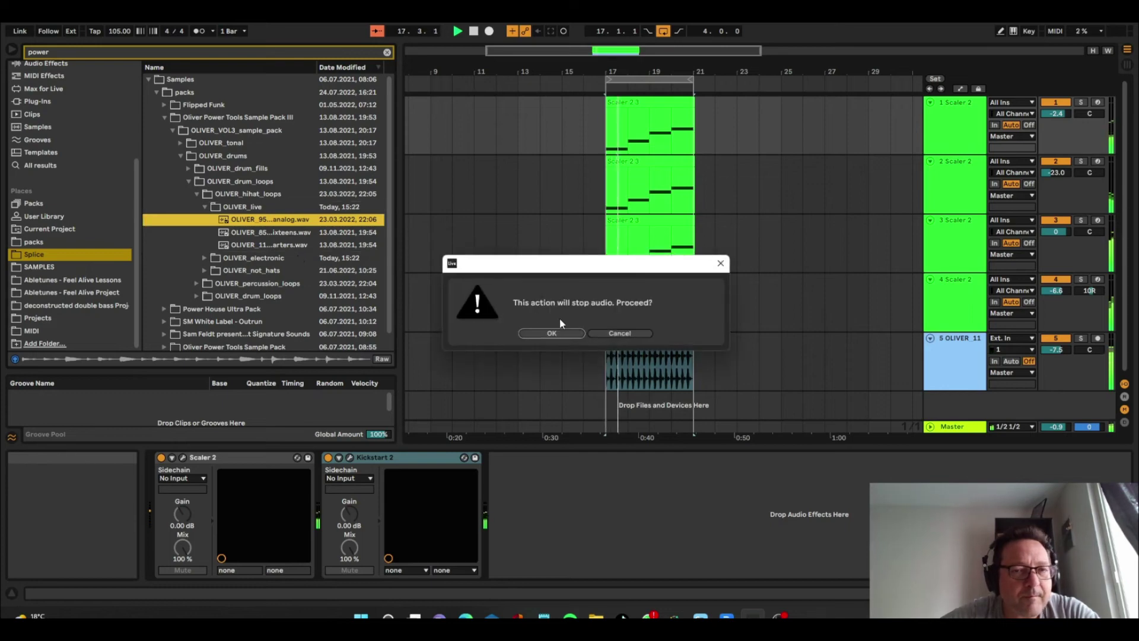
{"action": "left_click", "coordinate": [551, 333]}
{"action": "left_click", "coordinate": [241, 244]}
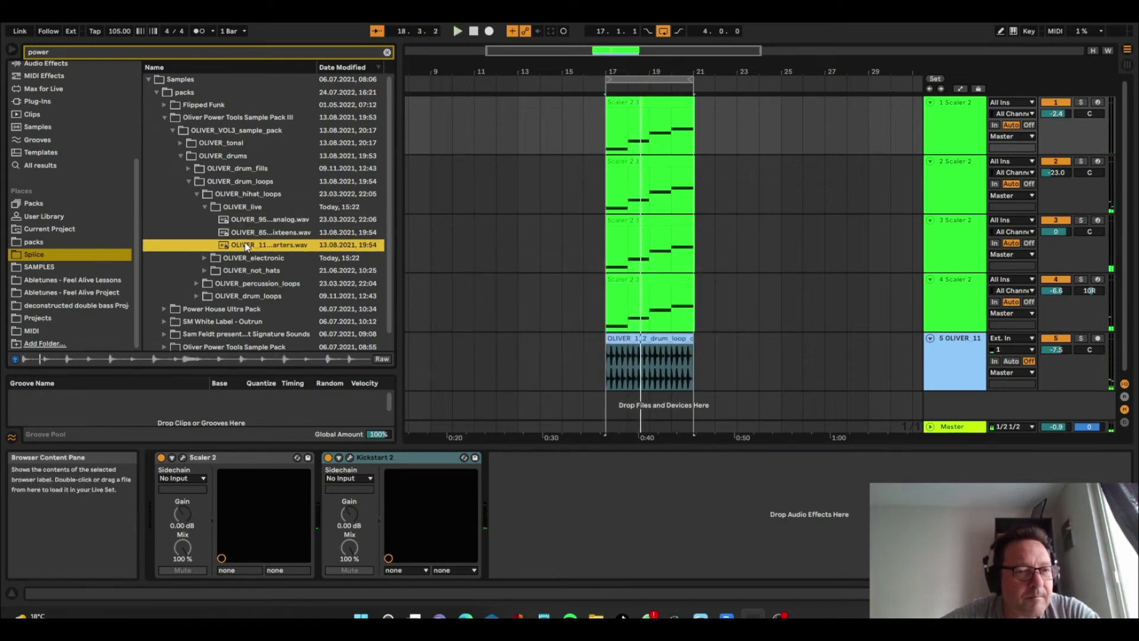
{"action": "left_click", "coordinate": [256, 233]}
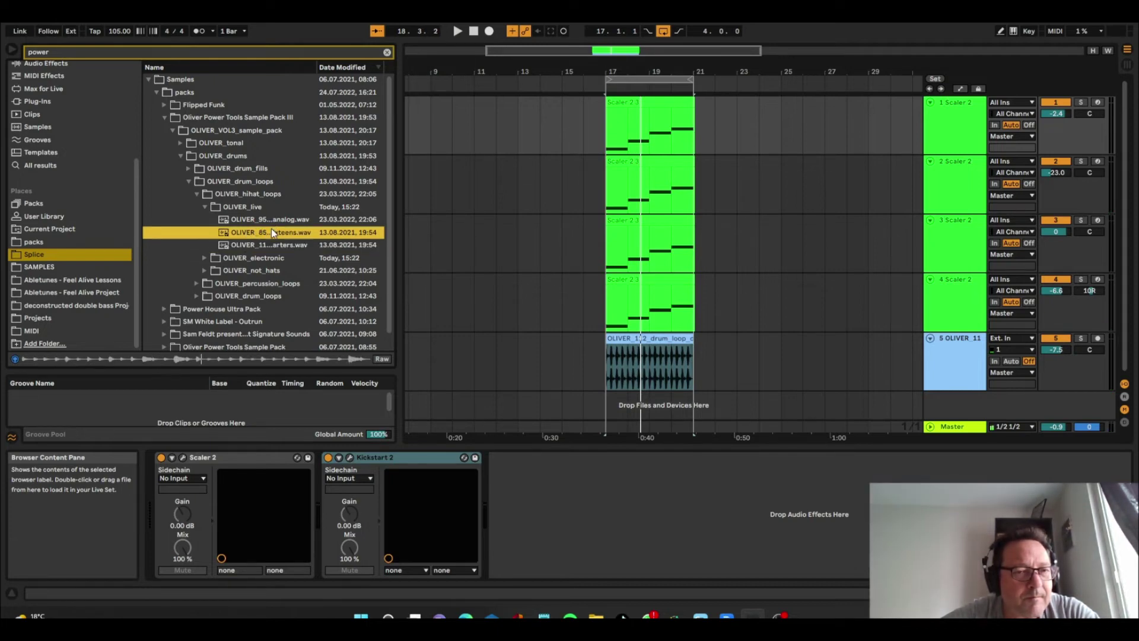
{"action": "left_click_drag", "start_coordinate": [273, 232], "coordinate": [606, 405]}
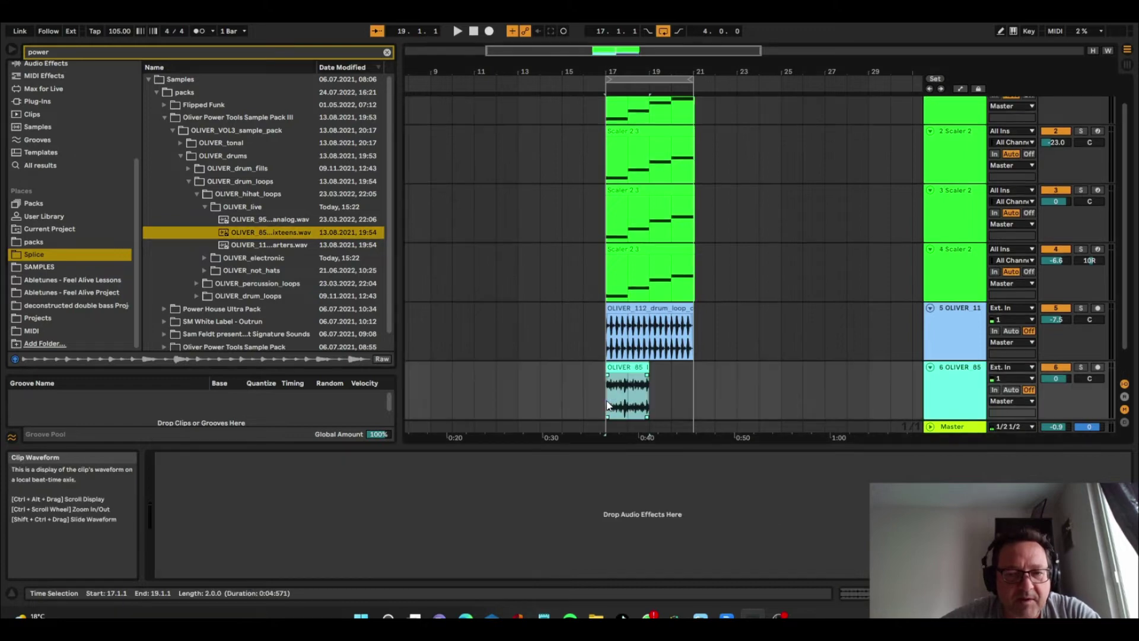
Step: Give the hi-hat clip a shorter Transients envelope and -4.05 dB gain; track -7.6 dB, panned 12L
{"action": "double_click", "coordinate": [606, 405]}
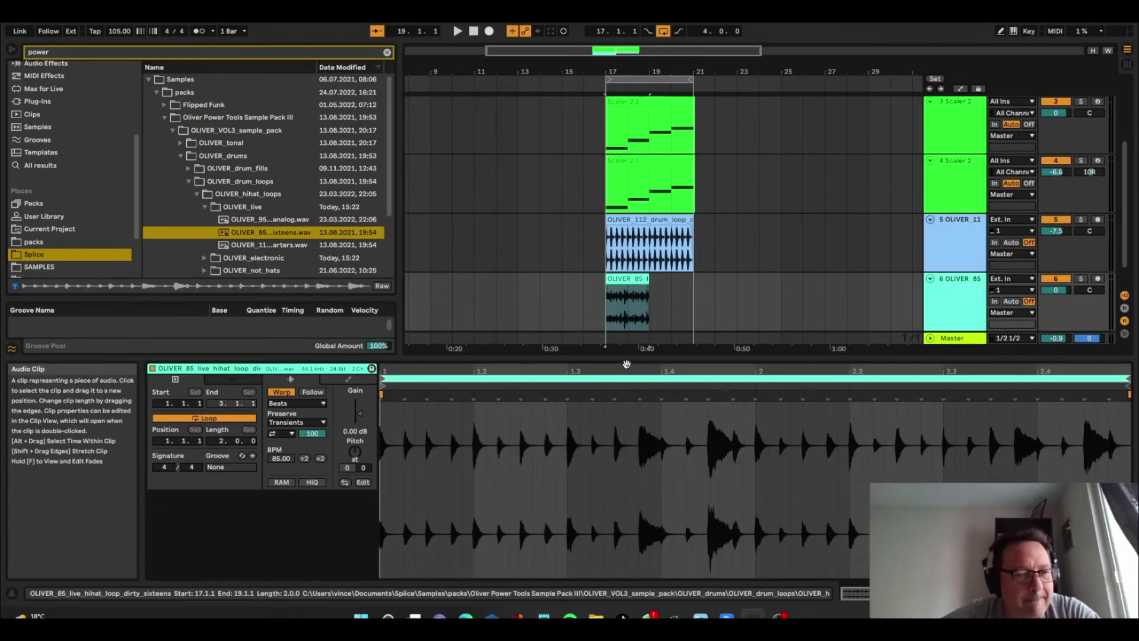
{"action": "left_click", "coordinate": [284, 443]}
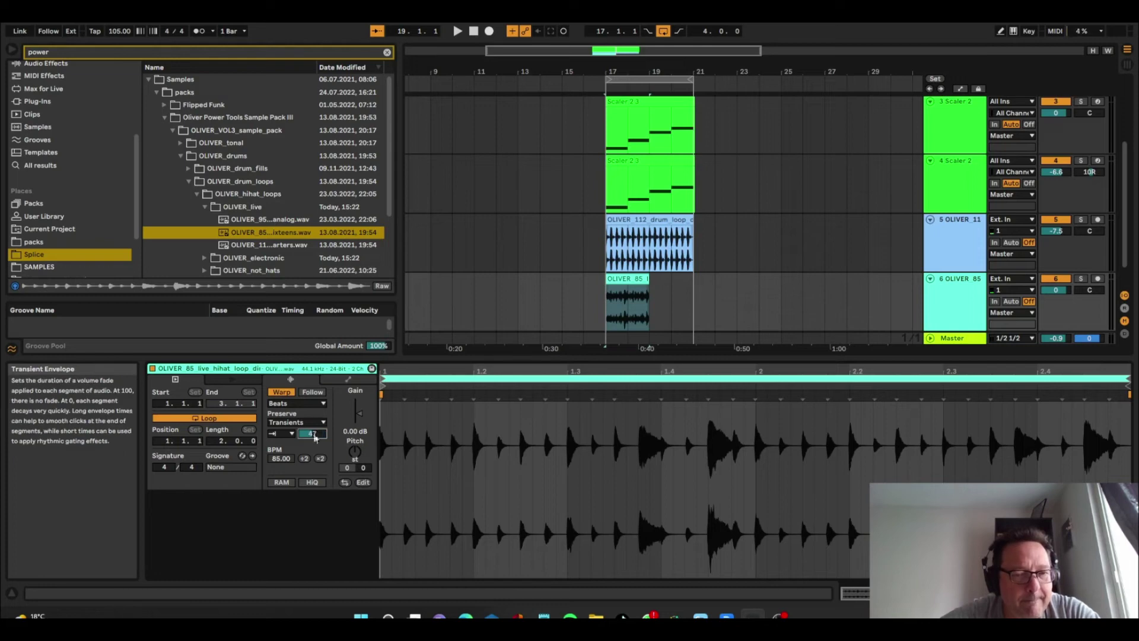
{"action": "key", "text": "space"}
{"action": "left_click_drag", "start_coordinate": [315, 437], "coordinate": [315, 451]}
{"action": "left_click_drag", "start_coordinate": [358, 413], "coordinate": [360, 421]}
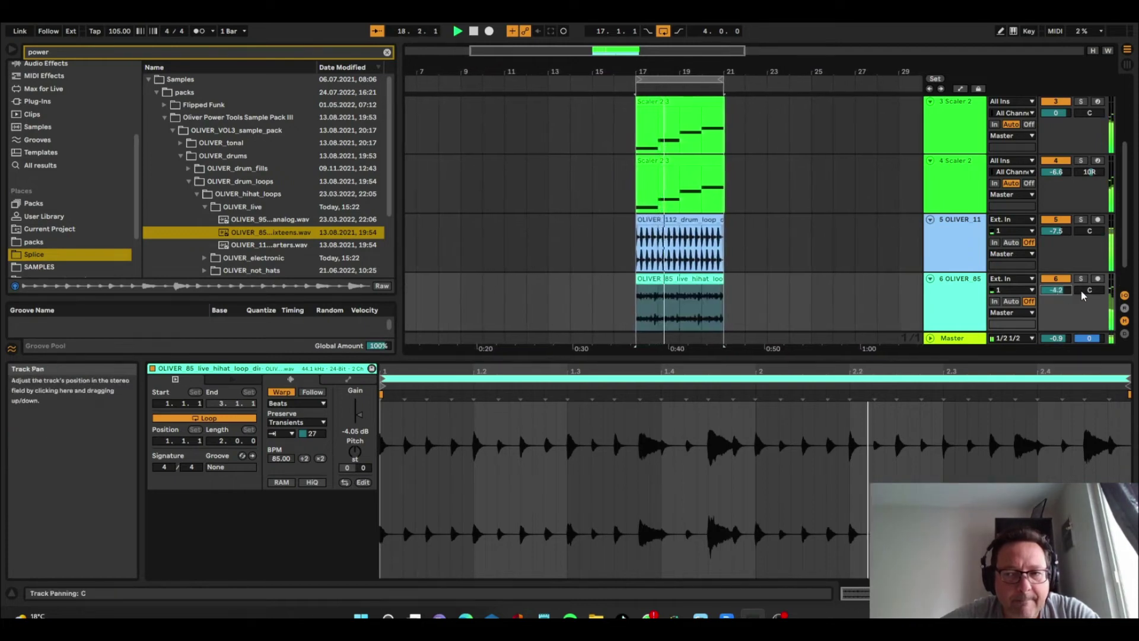
{"action": "left_click_drag", "start_coordinate": [1057, 291], "coordinate": [1057, 303]}
{"action": "left_click_drag", "start_coordinate": [1090, 290], "coordinate": [1063, 291]}
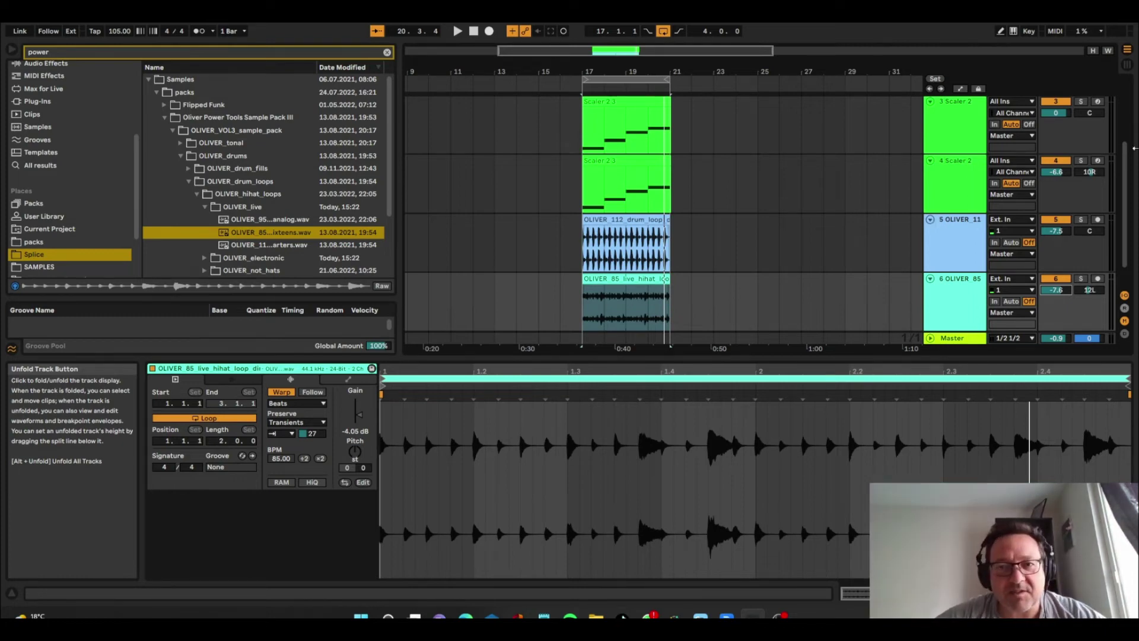
Step: Duplicate the looped chords-and-drums clips to fill bars 17–37 and extend the loop end to bar 37
{"action": "left_click", "coordinate": [645, 77]}
{"action": "key", "text": "ctrl+d"}
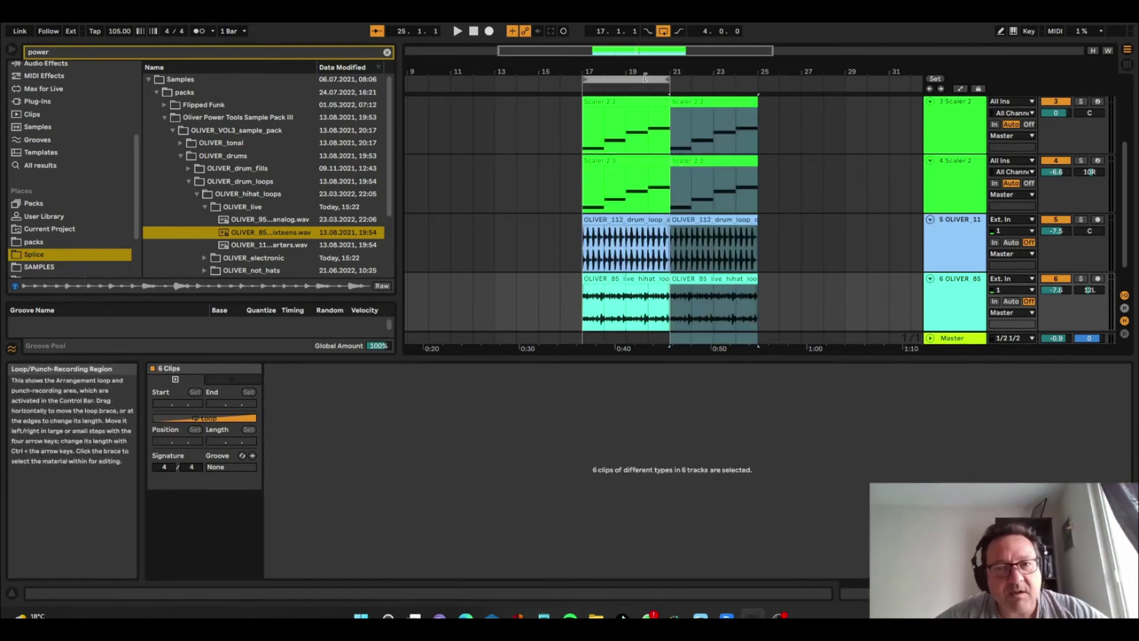
{"action": "key", "text": "ctrl+d"}
{"action": "key", "text": "ctrl+d"}
{"action": "key", "text": "ctrl+d"}
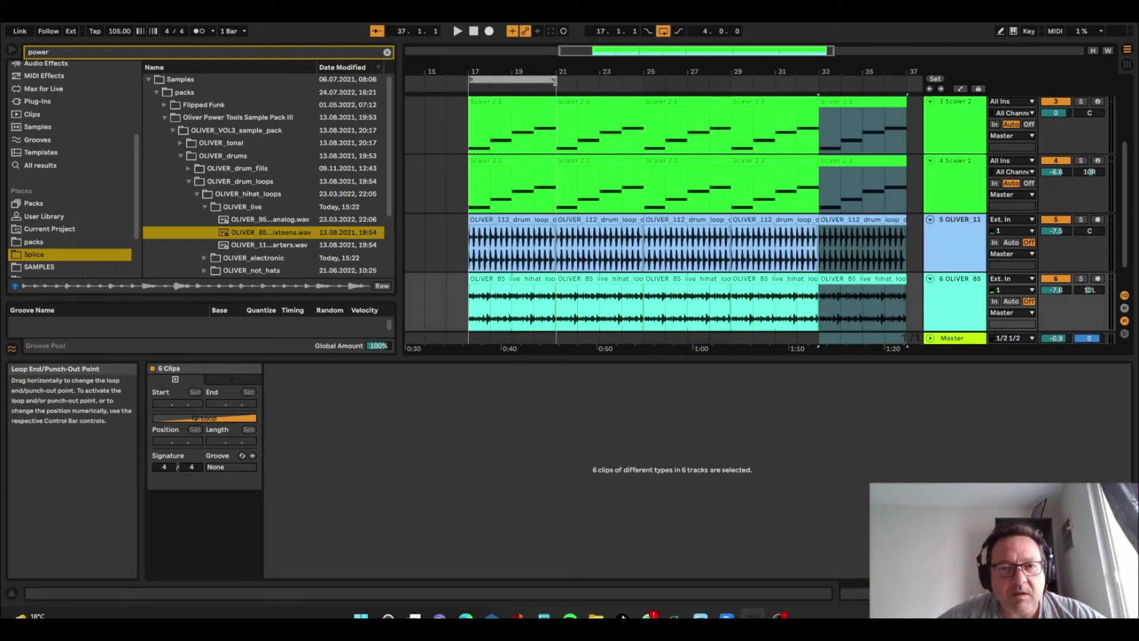
{"action": "left_click_drag", "start_coordinate": [555, 80], "coordinate": [902, 78]}
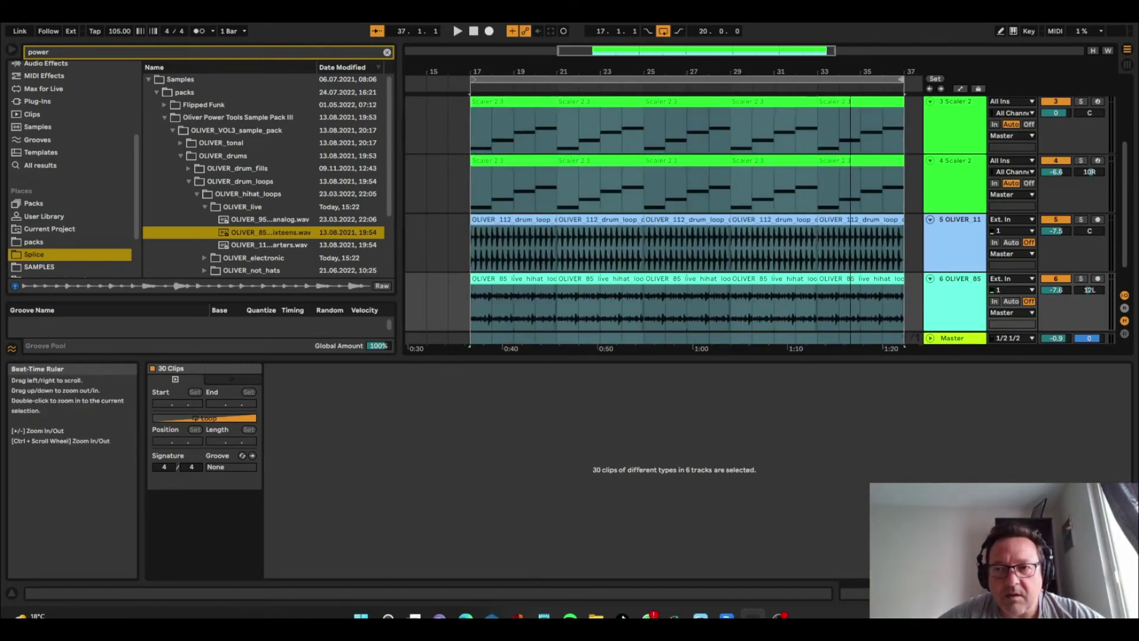
{"action": "key", "text": "minus"}
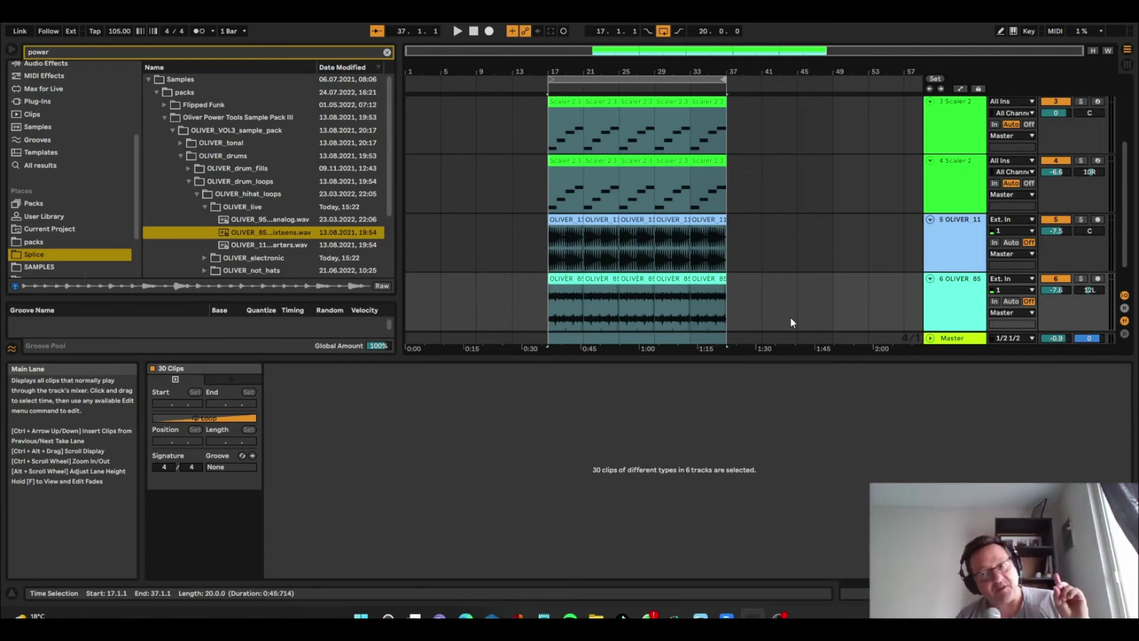
Step: Deactivate the section's opening clips, including the first drum loop, and set playback start at bar 20
{"action": "left_click", "coordinate": [565, 125]}
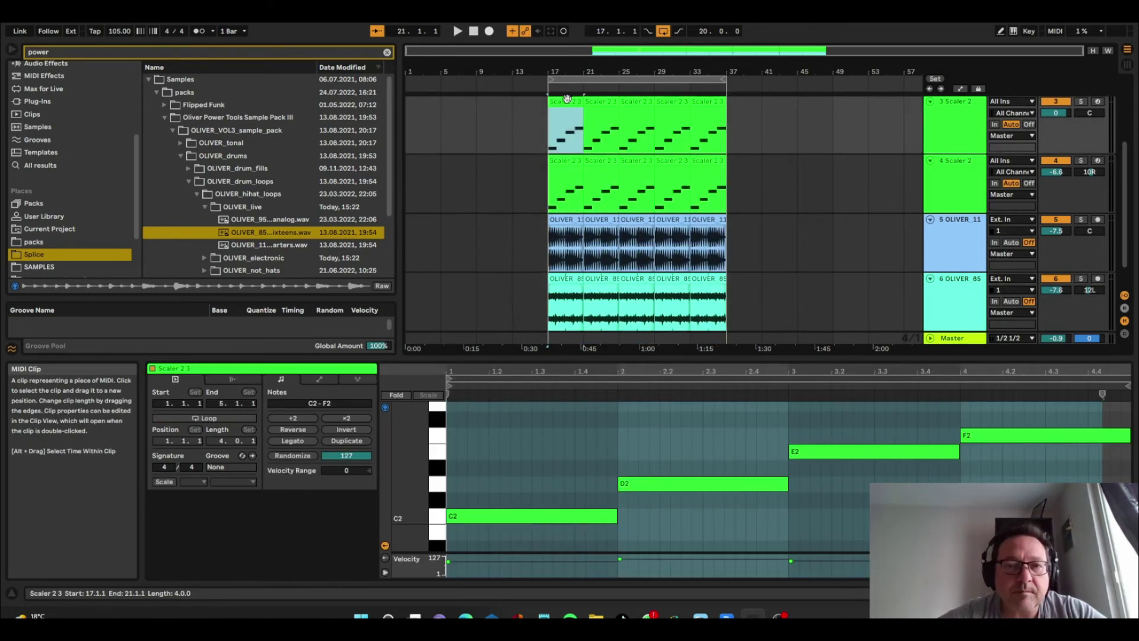
{"action": "left_click", "coordinate": [565, 184]}
{"action": "key", "text": "0"}
{"action": "left_click", "coordinate": [600, 184]}
{"action": "key", "text": "0"}
{"action": "left_click", "coordinate": [567, 280]}
{"action": "key", "text": "0"}
{"action": "key", "text": "ctrl+z"}
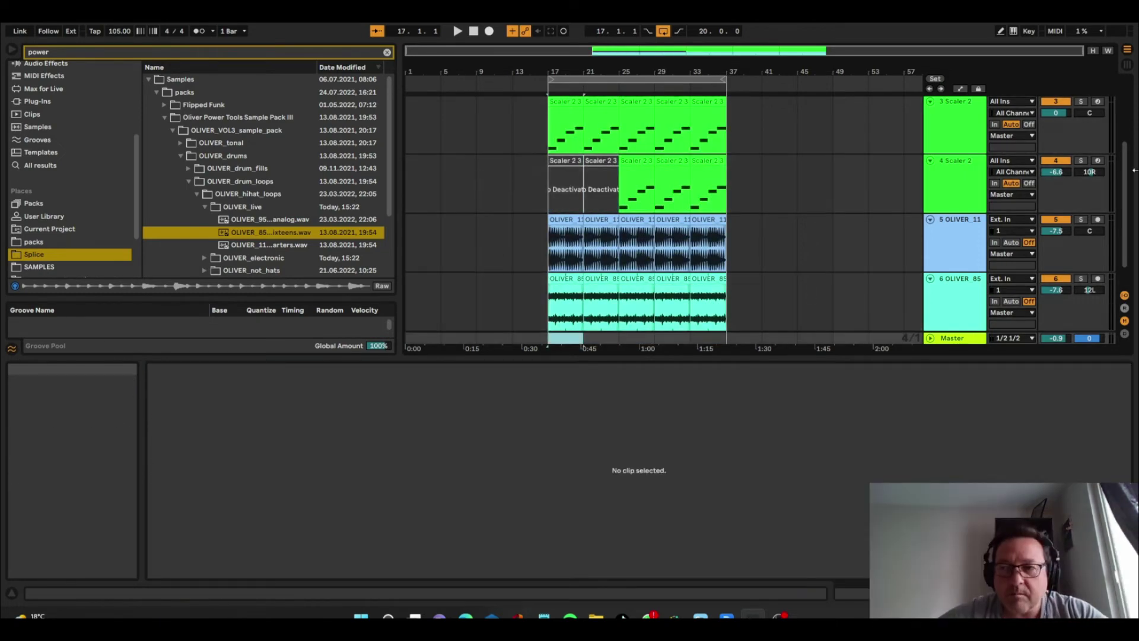
{"action": "scroll", "coordinate": [568, 249], "scroll_direction": "down", "scroll_amount": 1}
{"action": "left_click", "coordinate": [565, 193]}
{"action": "key", "text": "0"}
{"action": "key", "text": "space"}
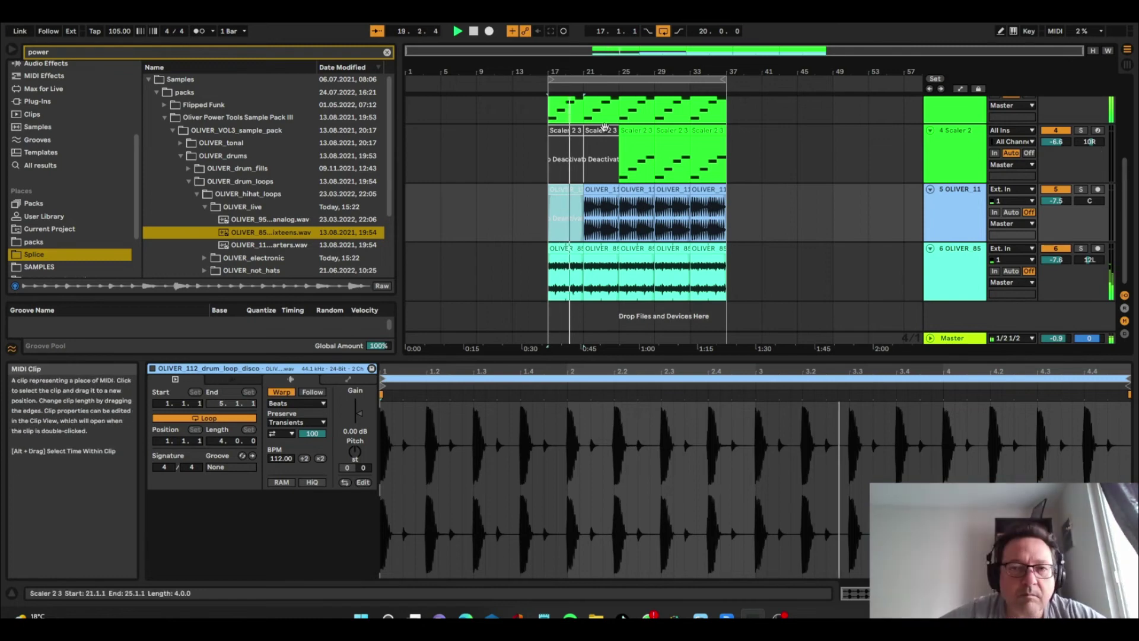
{"action": "key", "text": "plus"}
{"action": "key", "text": "plus"}
{"action": "key", "text": "plus"}
{"action": "left_click", "coordinate": [432, 206]}
{"action": "key", "text": "minus"}
{"action": "key", "text": "minus"}
{"action": "key", "text": "minus"}
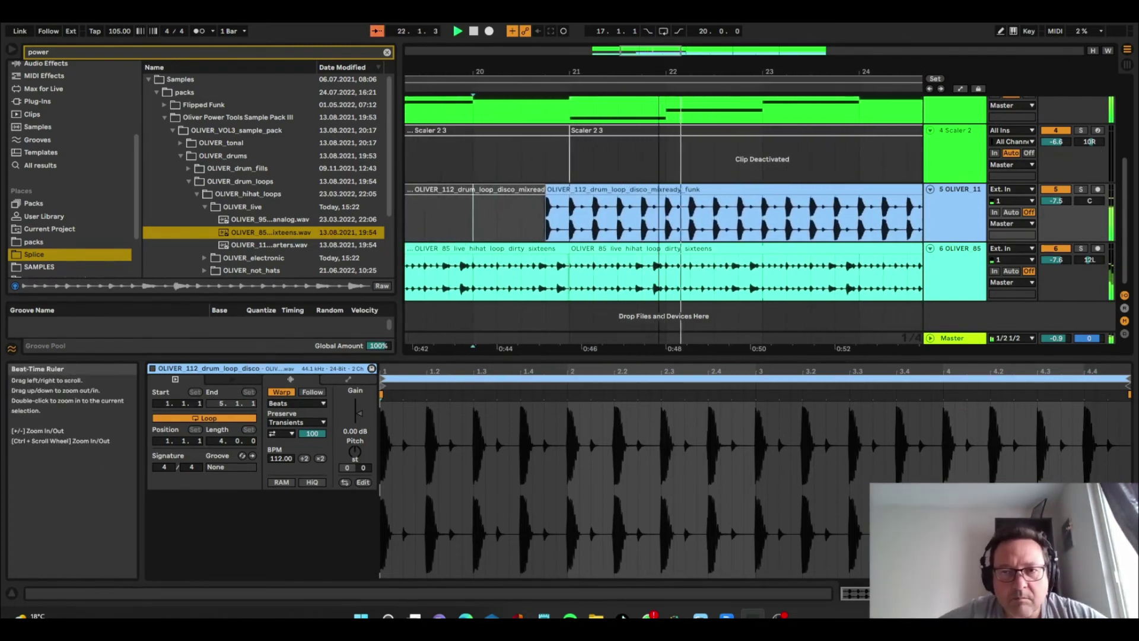
Step: Deactivate track 2's clip at bars 25–29, tracks 3 and 1 at 29–33, and track 2 at 33–37
{"action": "scroll", "coordinate": [663, 100], "scroll_direction": "up", "scroll_amount": 1}
{"action": "left_click", "coordinate": [663, 100]}
{"action": "key", "text": "0"}
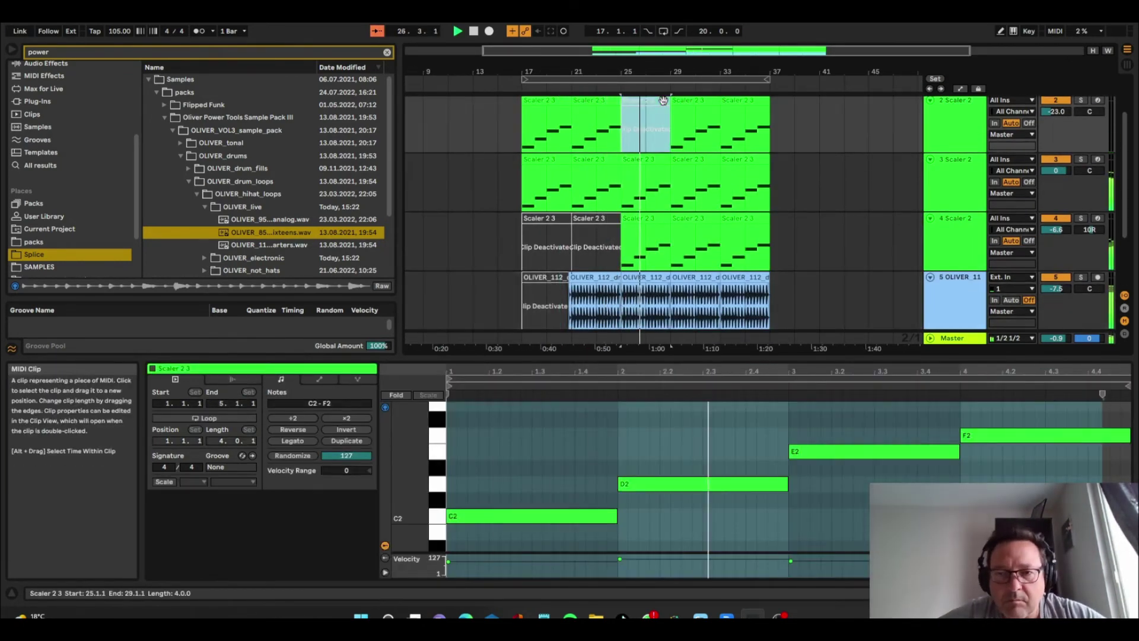
{"action": "left_click", "coordinate": [703, 162]}
{"action": "key", "text": "0"}
{"action": "key", "text": "Up"}
{"action": "key", "text": "Up"}
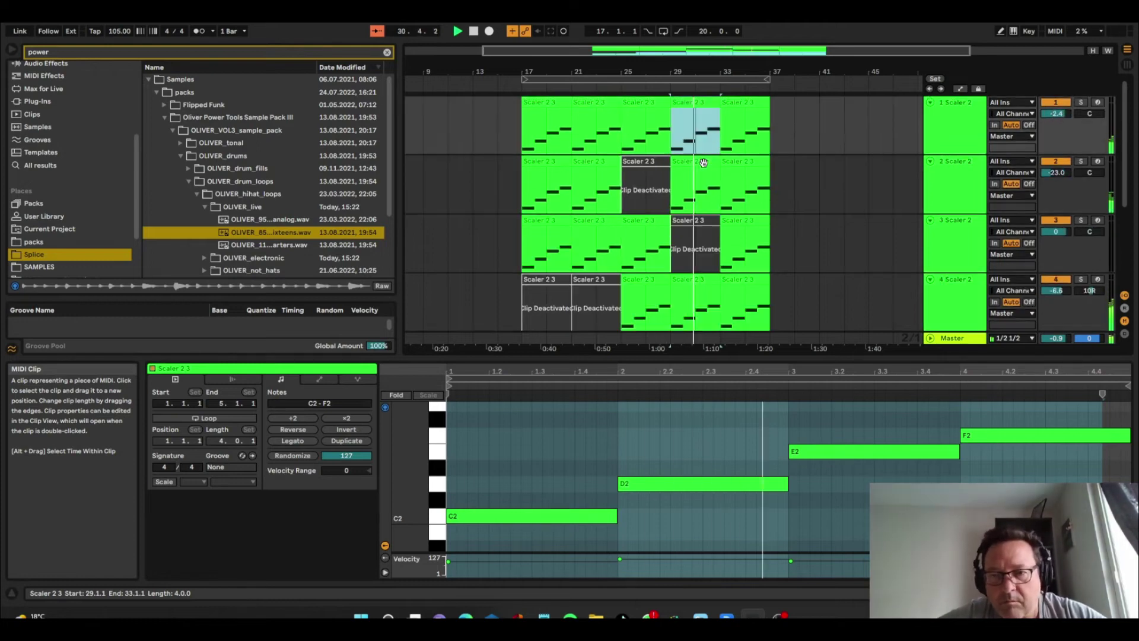
{"action": "key", "text": "0"}
{"action": "key", "text": "Down"}
{"action": "key", "text": "Down"}
{"action": "key", "text": "Down"}
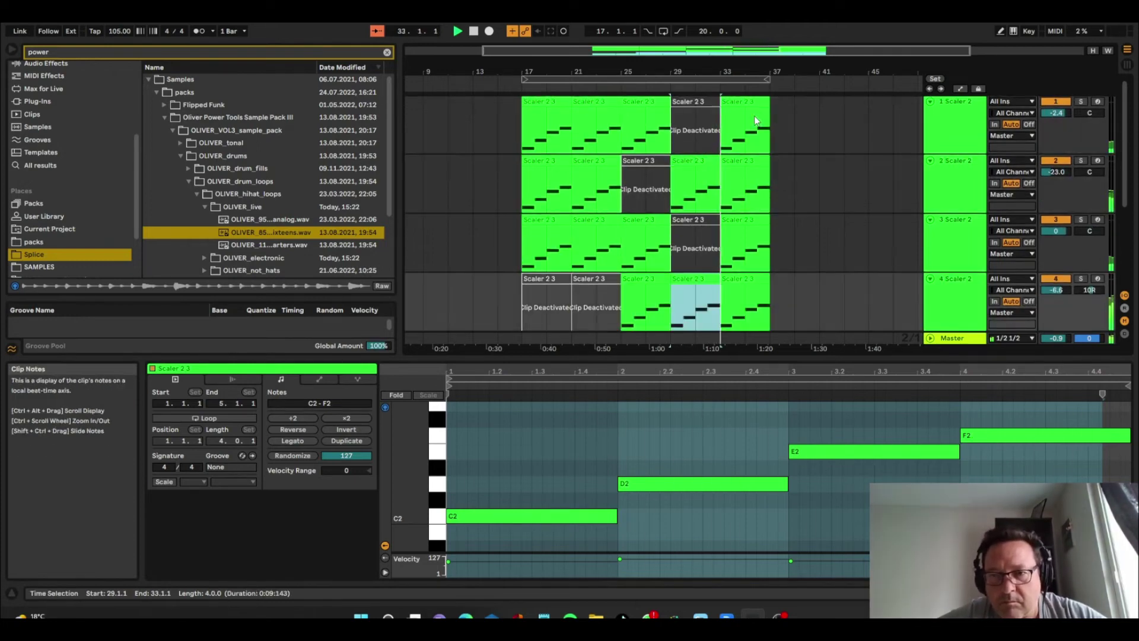
{"action": "left_click", "coordinate": [739, 160]}
{"action": "key", "text": "0"}
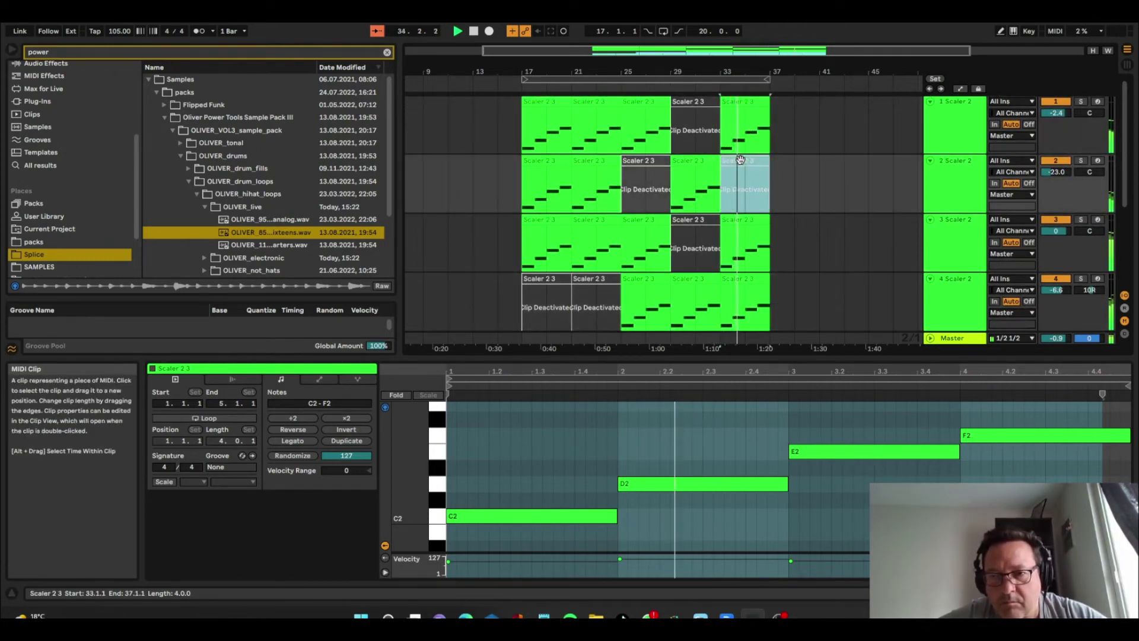
{"action": "key", "text": "space"}
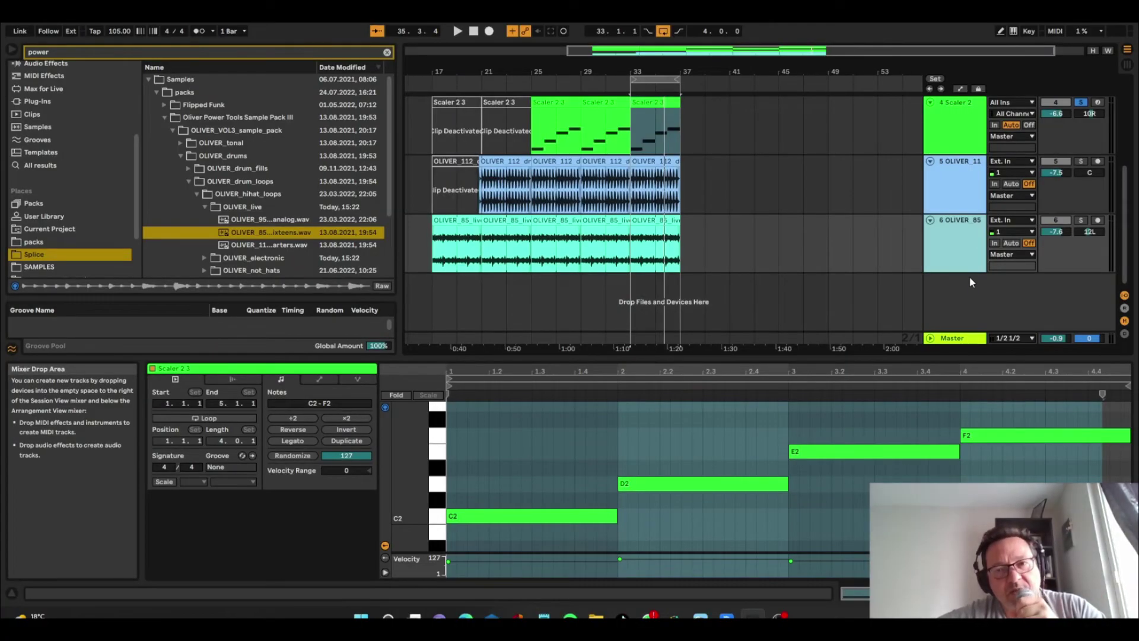
Step: Start playback and open track 4's Scaler 2 window showing the House 1 chord set
{"action": "key", "text": "space"}
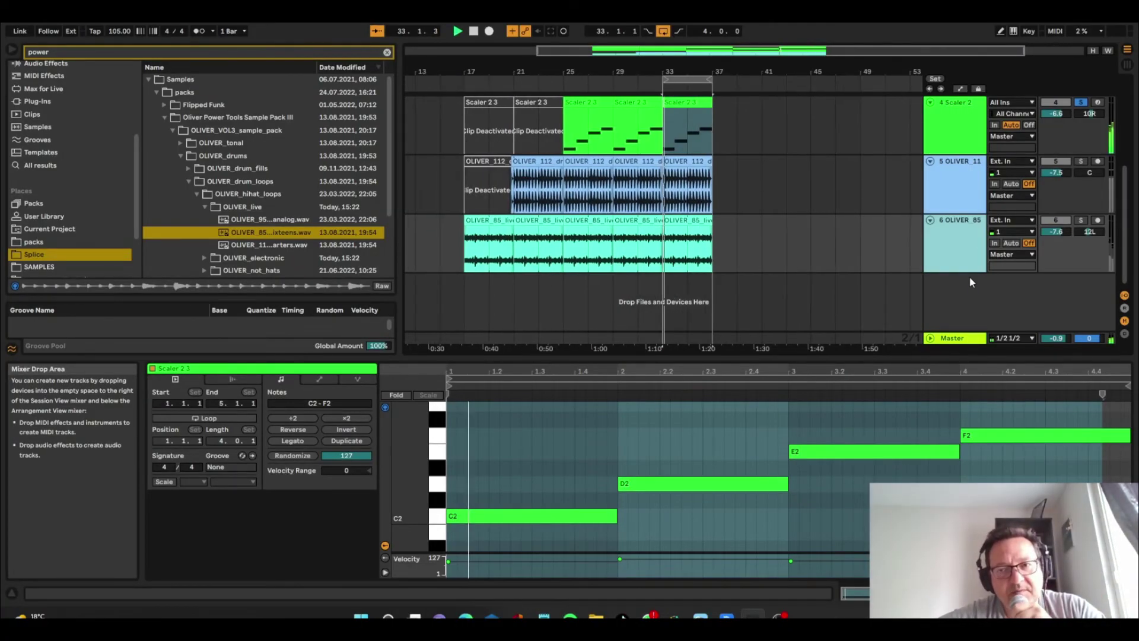
{"action": "left_click", "coordinate": [952, 126]}
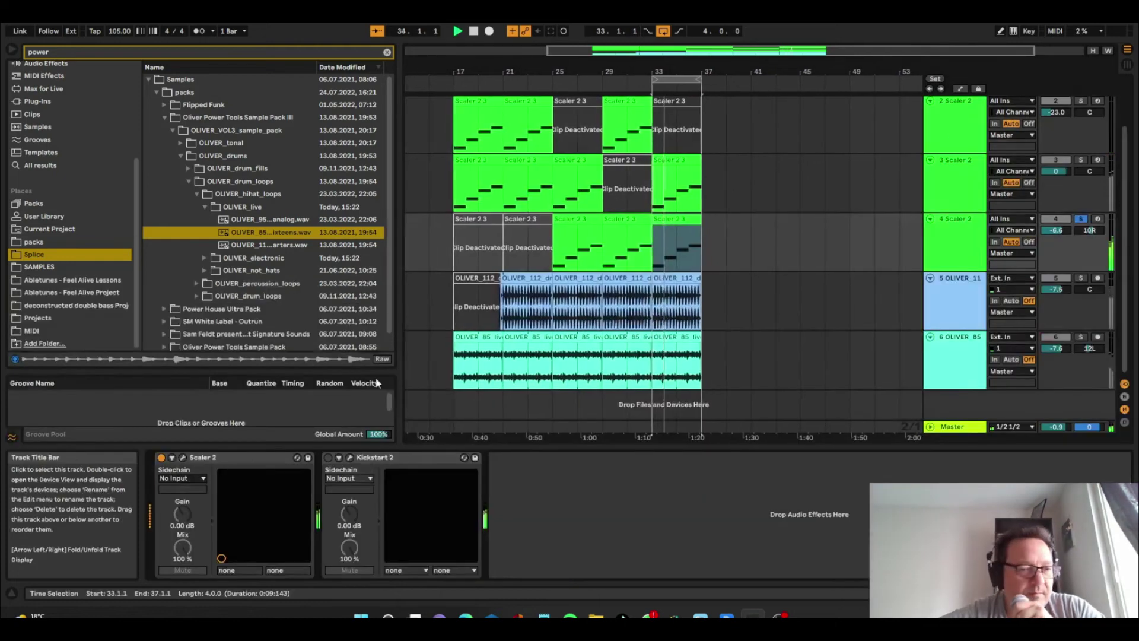
{"action": "left_click", "coordinate": [183, 458]}
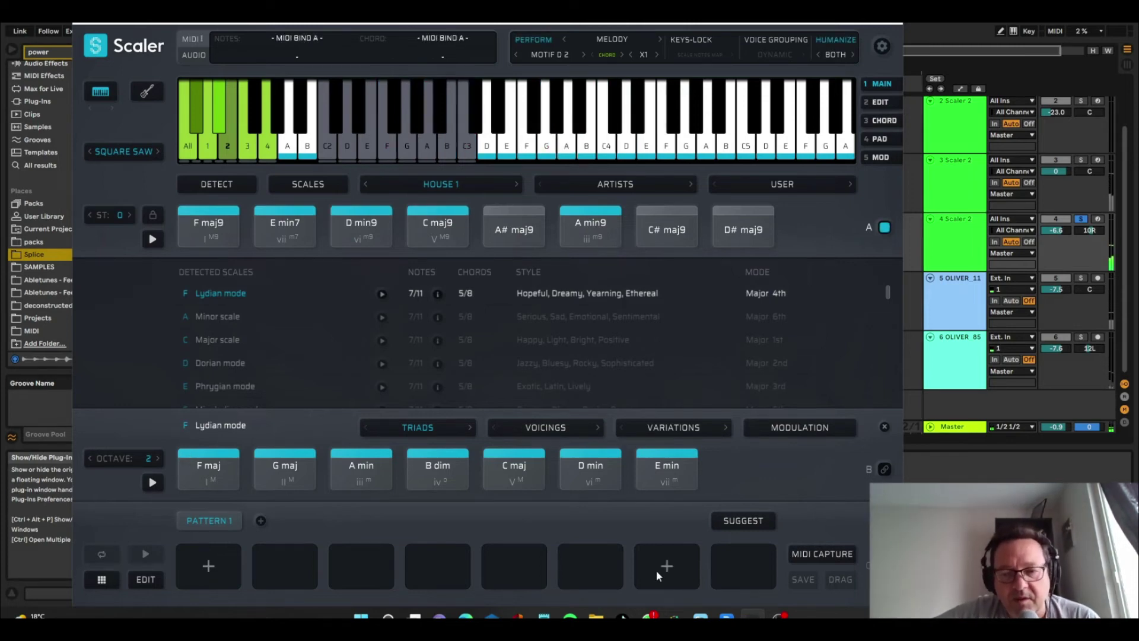
Step: Capture Scaler 2's chord pattern as MIDI and drop it as an eight-bar clip on a new MIDI track
{"action": "left_click", "coordinate": [817, 554]}
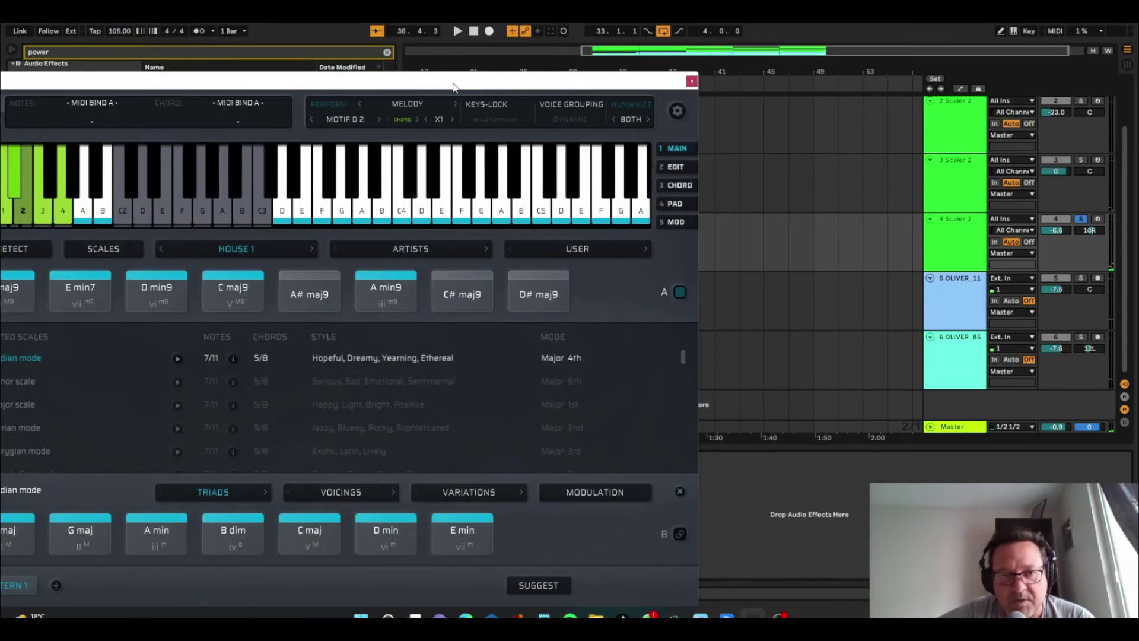
{"action": "left_click_drag", "start_coordinate": [452, 87], "coordinate": [448, 26]}
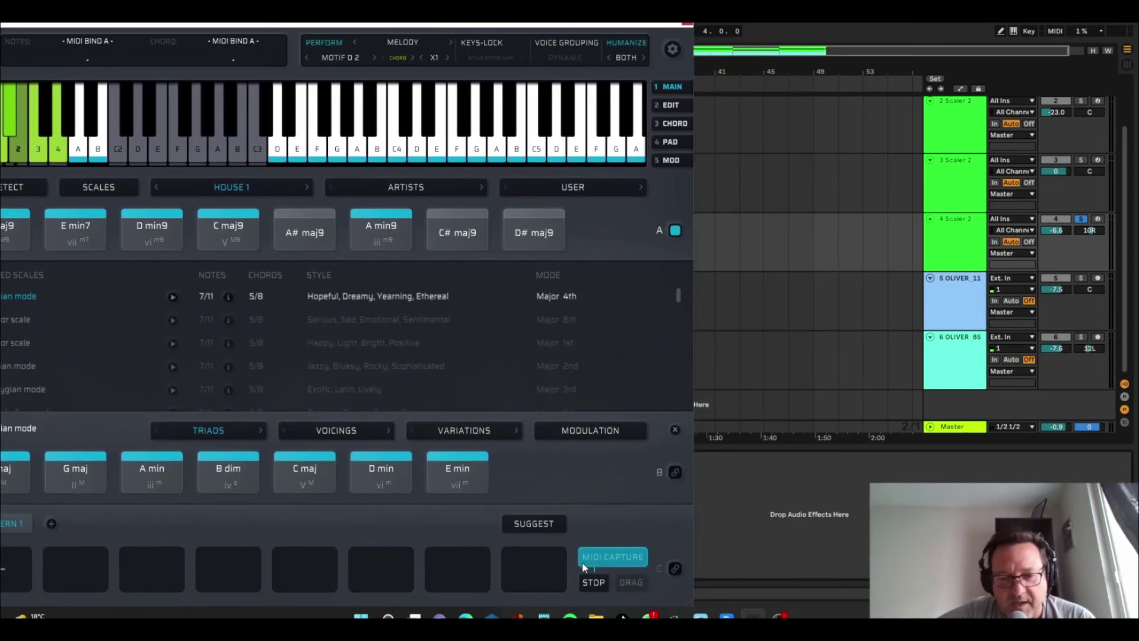
{"action": "left_click", "coordinate": [592, 582]}
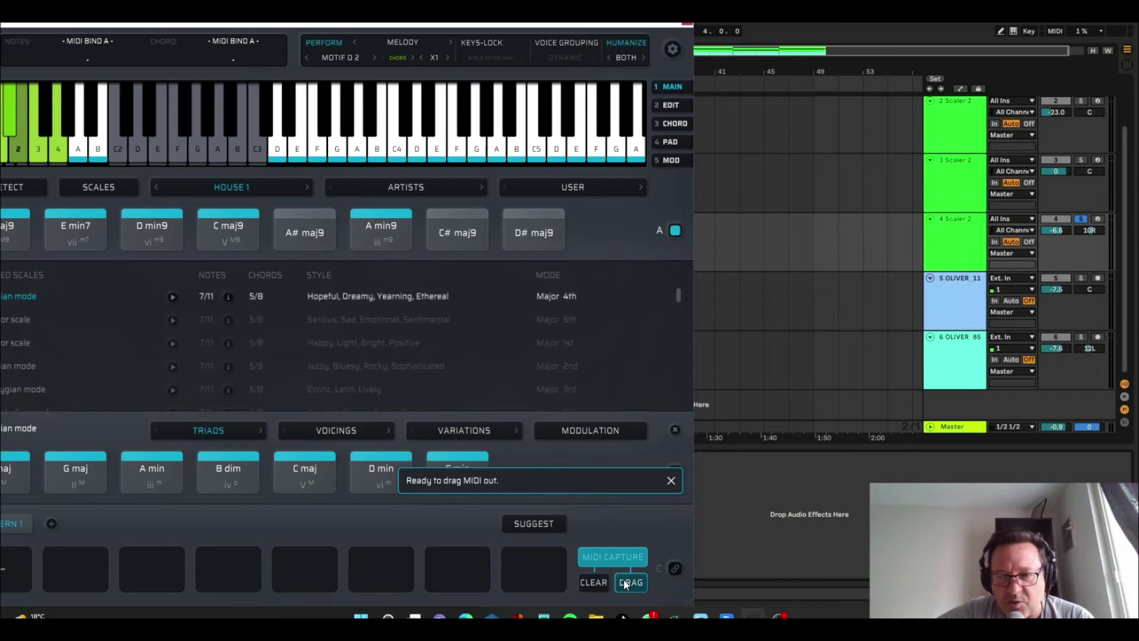
{"action": "left_click_drag", "start_coordinate": [624, 579], "coordinate": [770, 404]}
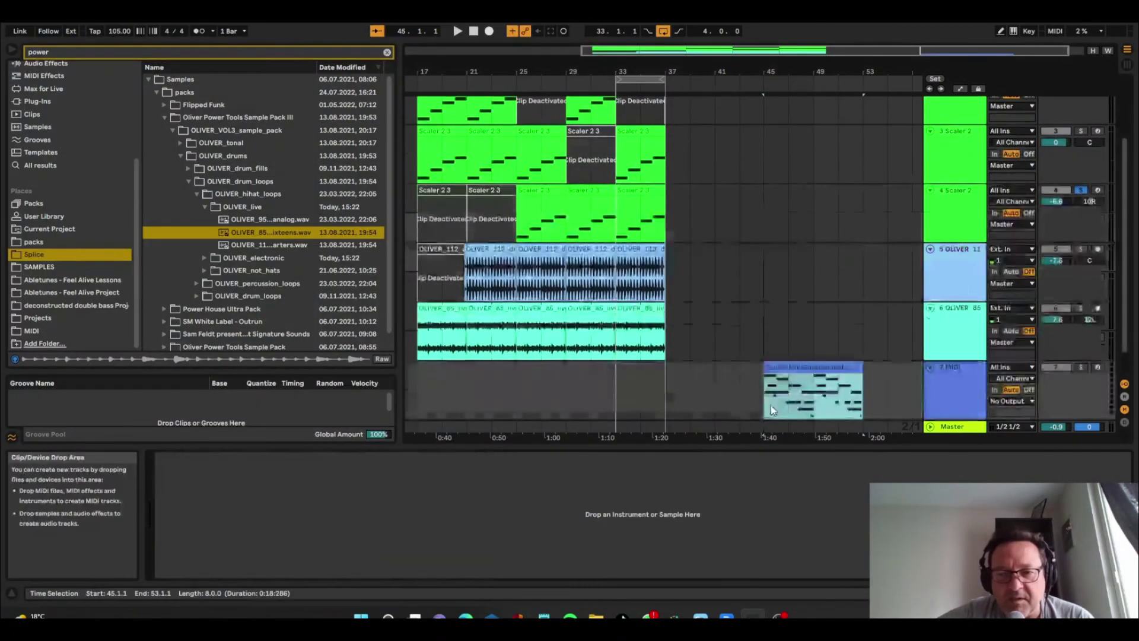
Step: Move the captured Scaler-MidiCapture clip so it sits at bars 29–37
{"action": "double_click", "coordinate": [828, 364]}
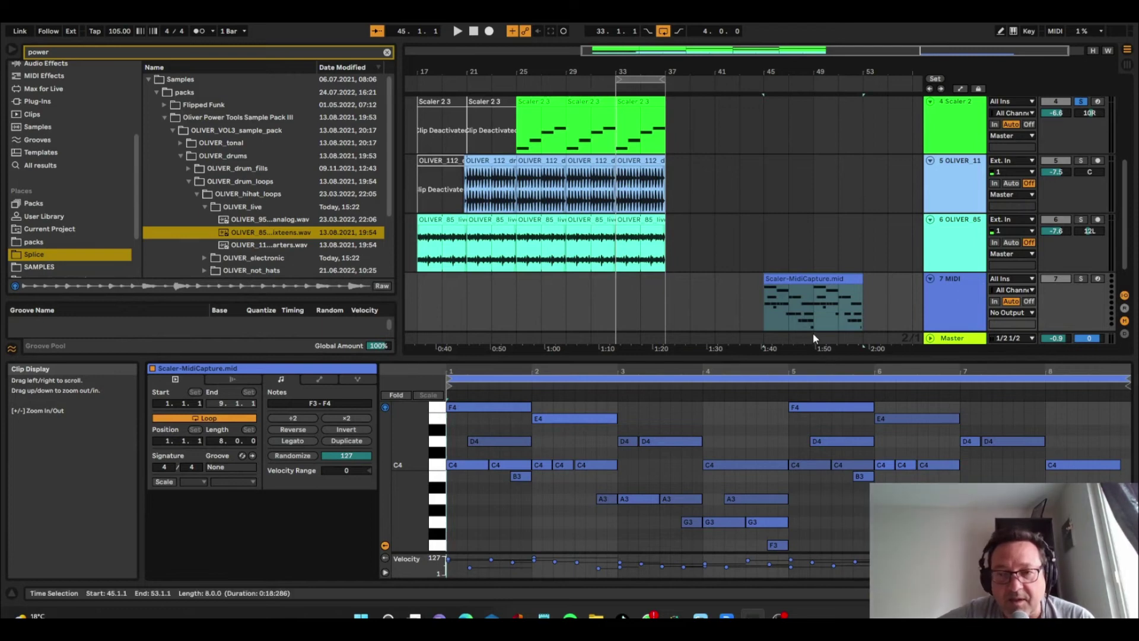
{"action": "left_click", "coordinate": [793, 278]}
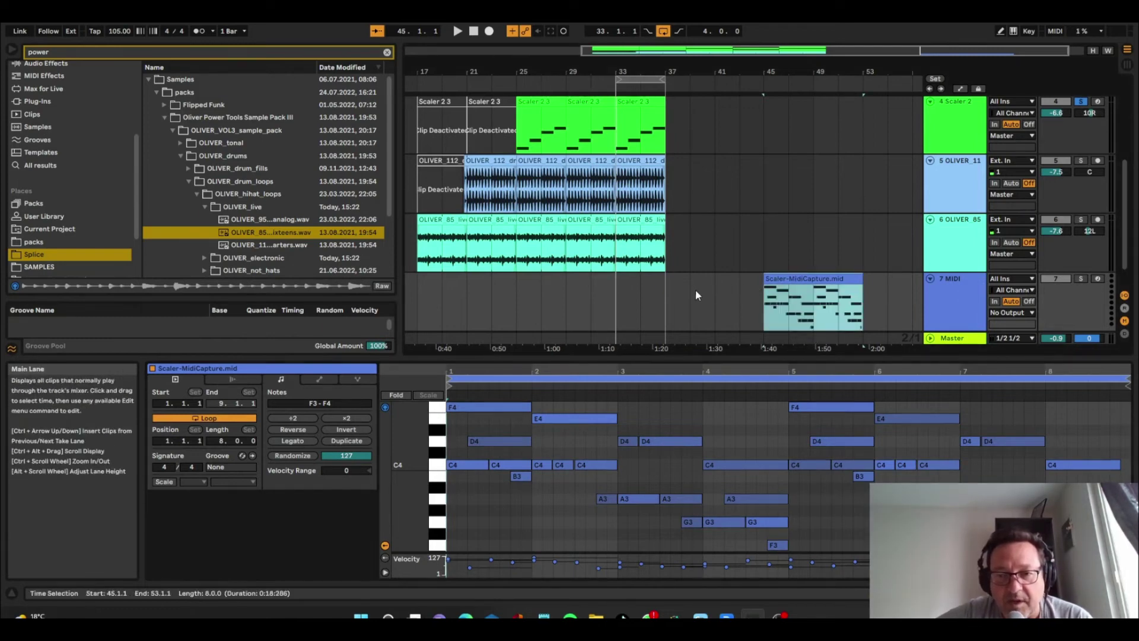
{"action": "left_click_drag", "start_coordinate": [781, 280], "coordinate": [588, 315]}
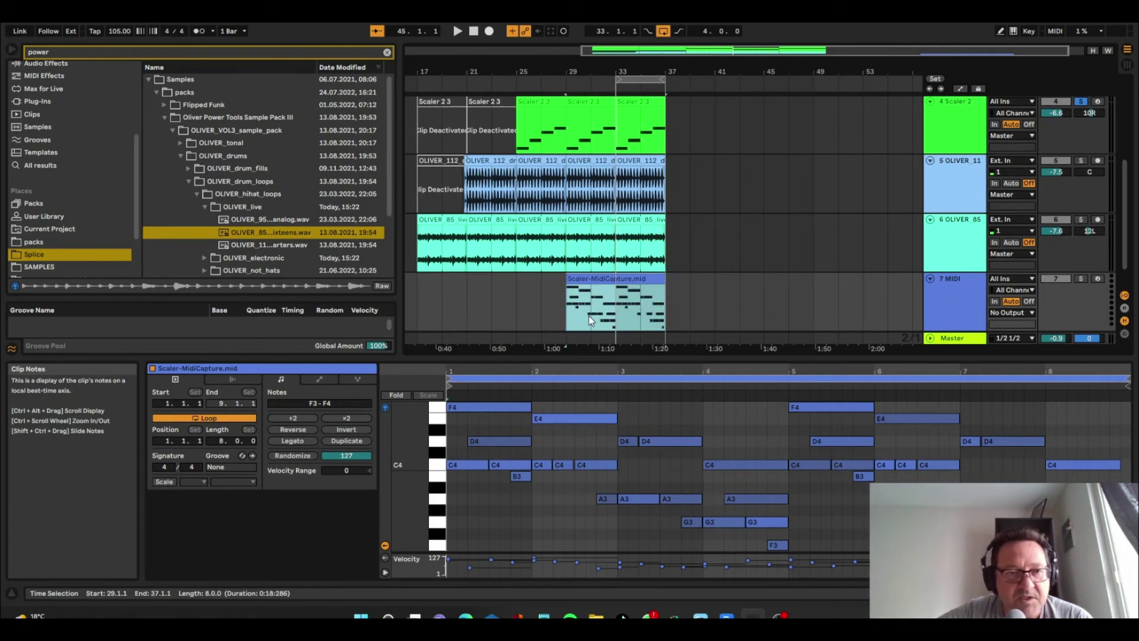
Step: Search the browser for 'diva' and load the u-he Diva plug-in onto the MIDI track
{"action": "left_click", "coordinate": [160, 50]}
{"action": "double_click", "coordinate": [157, 53]}
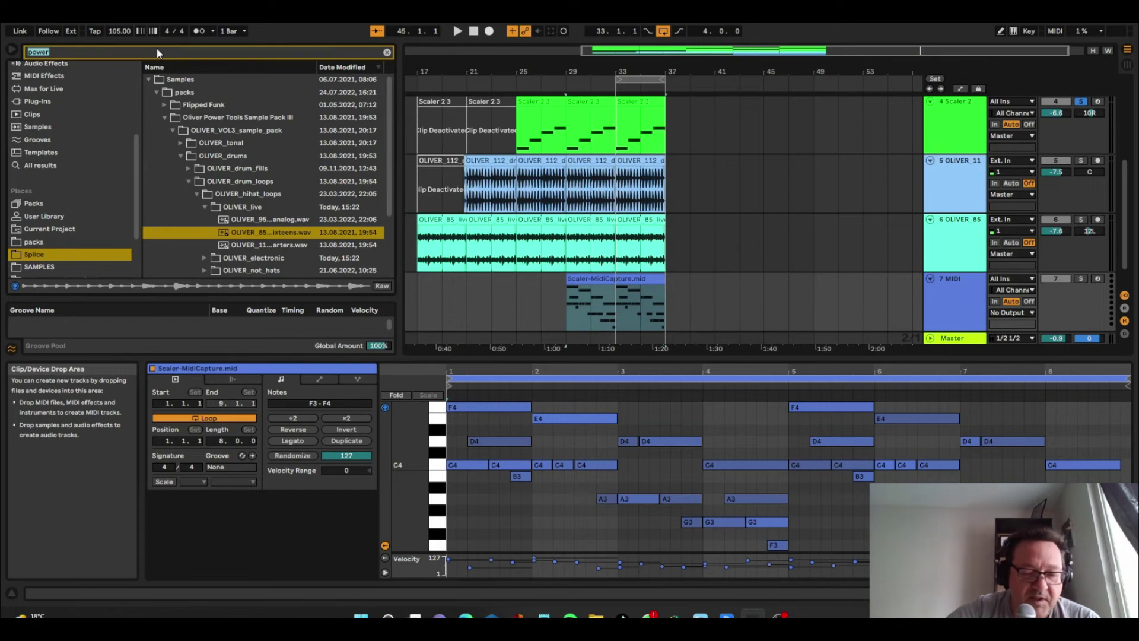
{"action": "type", "text": "diva"}
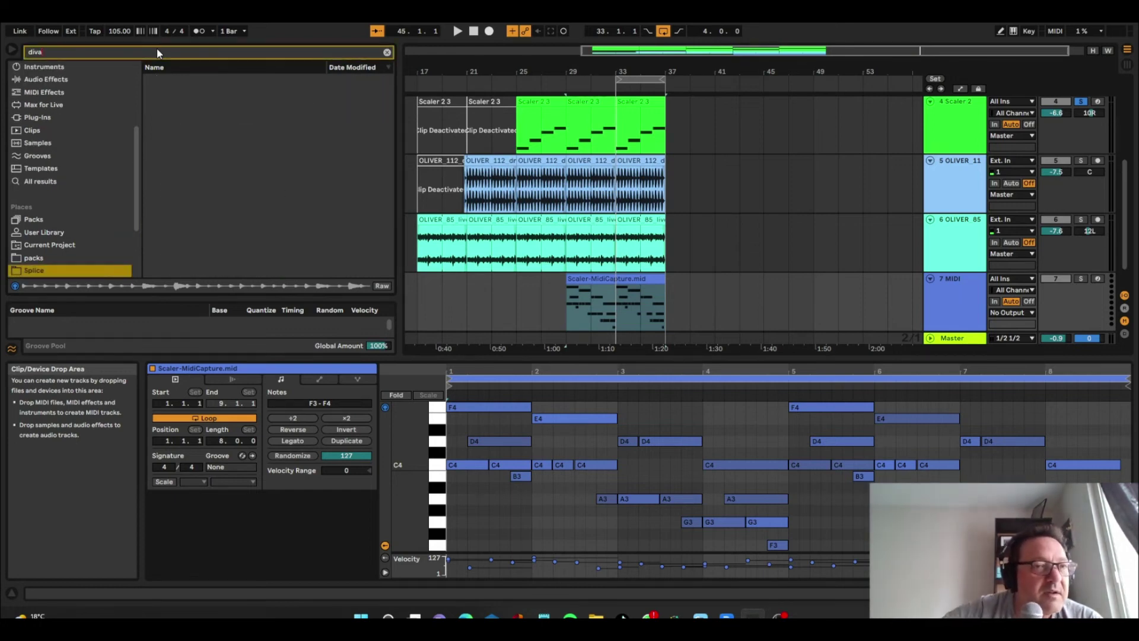
{"action": "left_click", "coordinate": [62, 116]}
{"action": "left_click", "coordinate": [158, 94]}
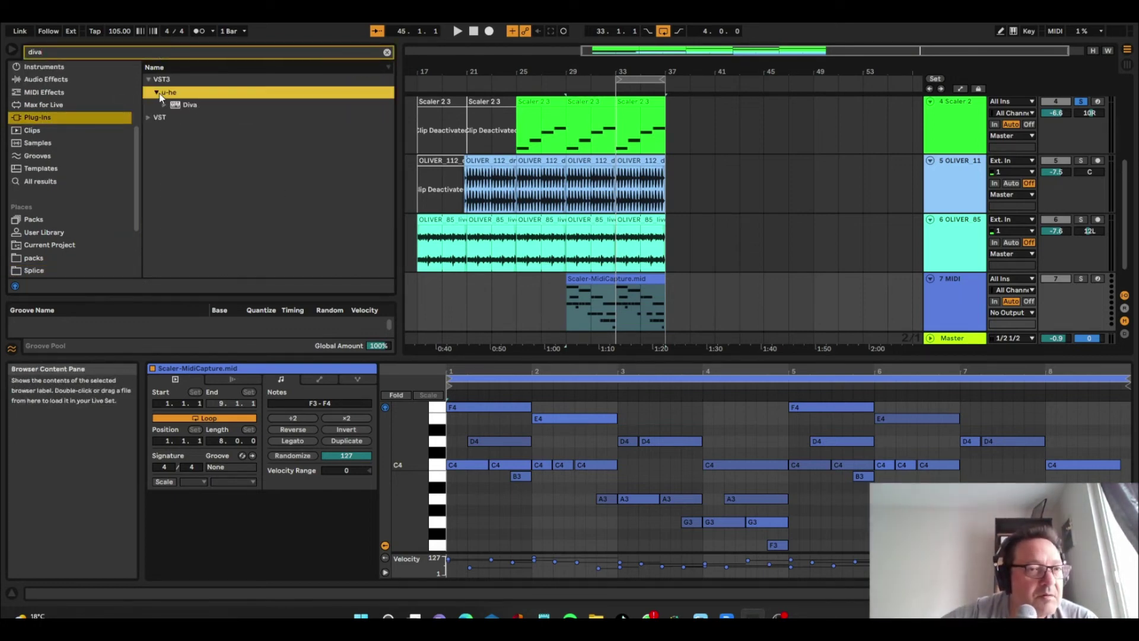
{"action": "double_click", "coordinate": [180, 105]}
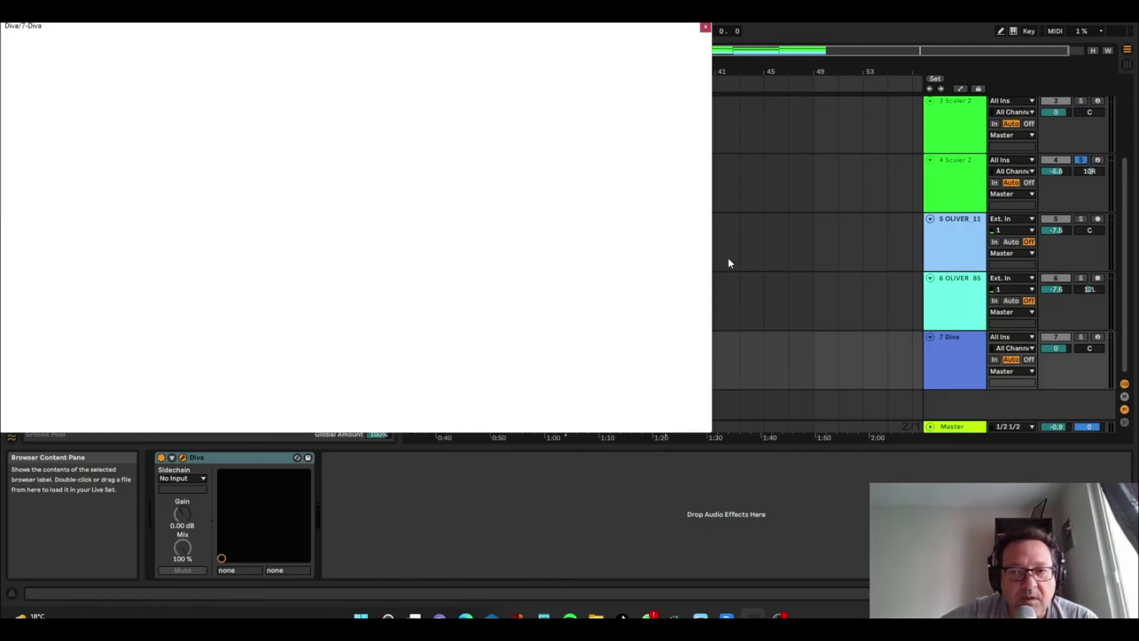
Step: Enable Diva's multicore, lower the track to -10.4 dB, and raise the filter cutoff and FM amount
{"action": "key", "text": "space"}
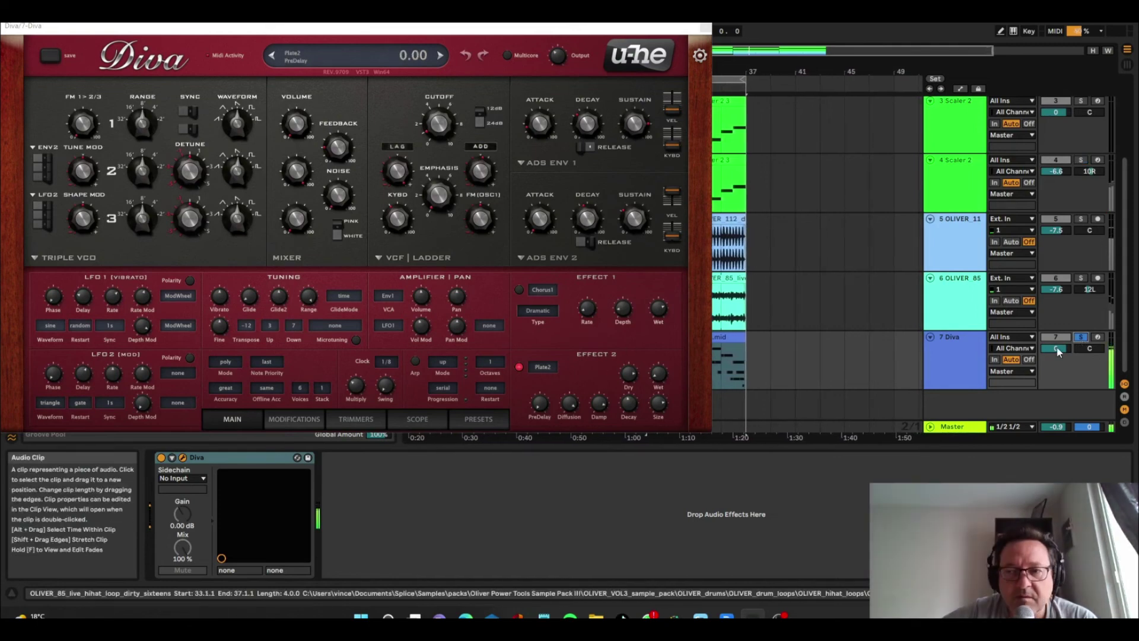
{"action": "left_click", "coordinate": [514, 55]}
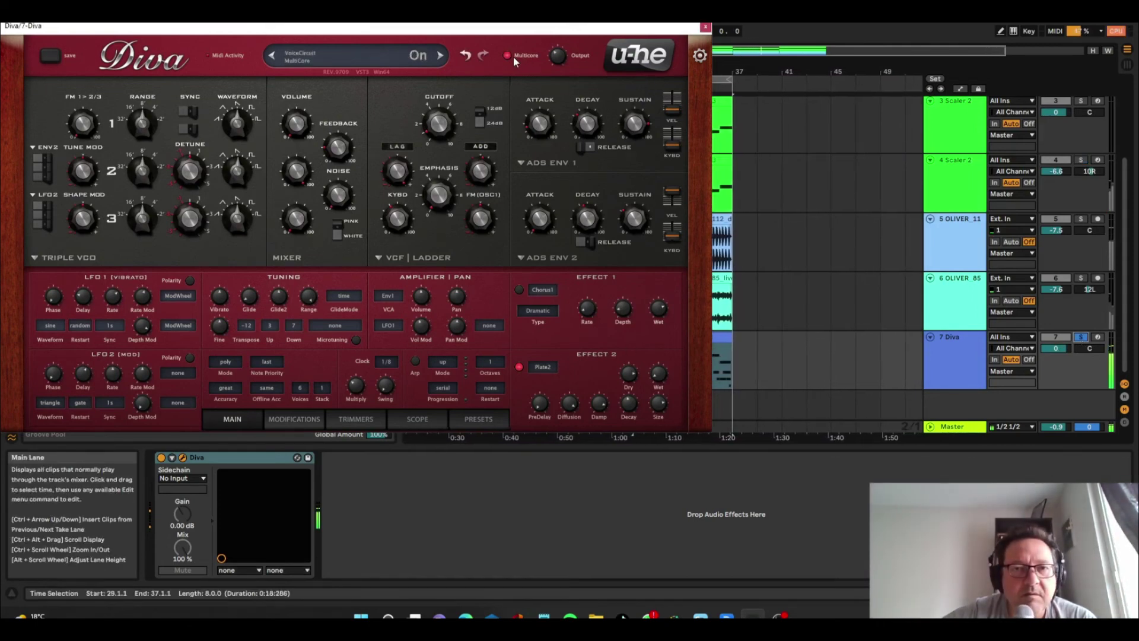
{"action": "left_click_drag", "start_coordinate": [1058, 354], "coordinate": [1058, 379]}
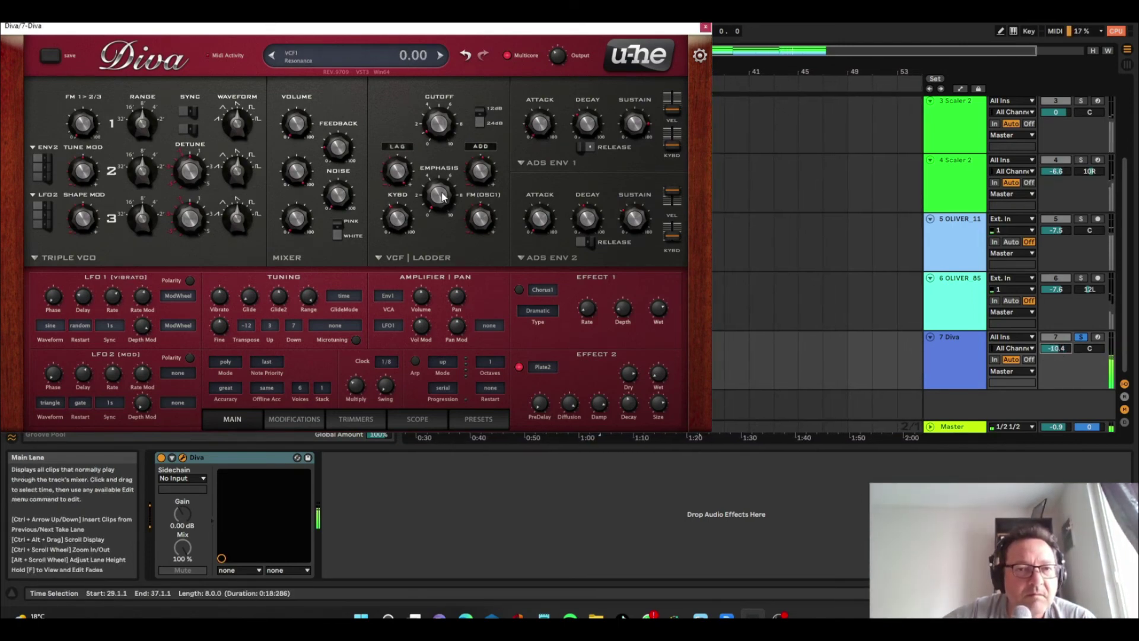
{"action": "left_click_drag", "start_coordinate": [433, 153], "coordinate": [437, 123]}
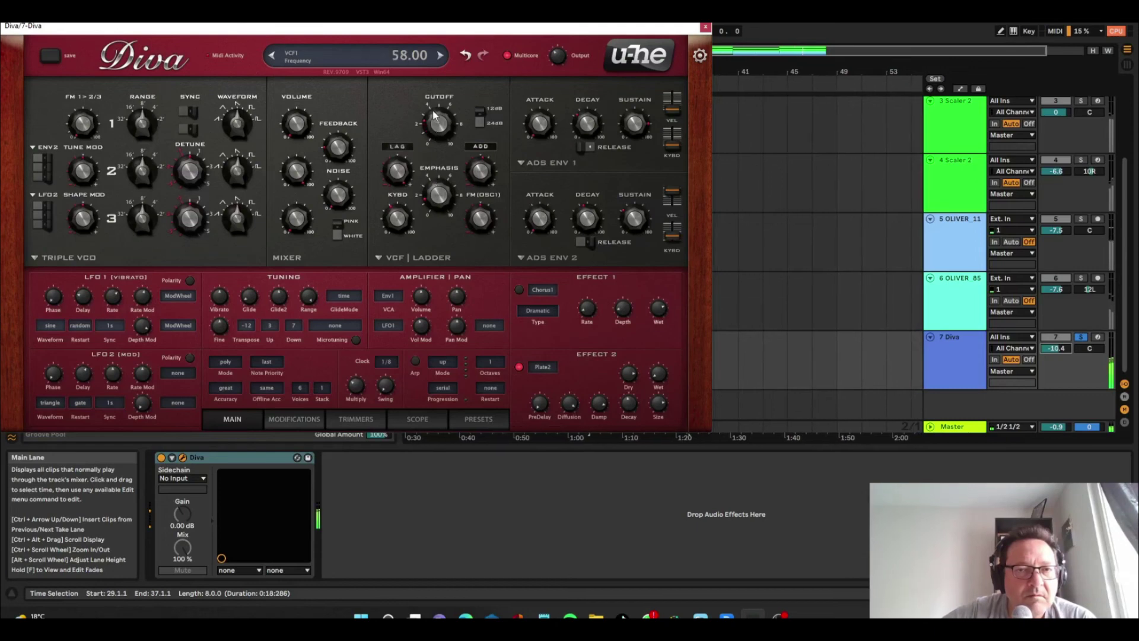
{"action": "left_click_drag", "start_coordinate": [476, 212], "coordinate": [439, 221]}
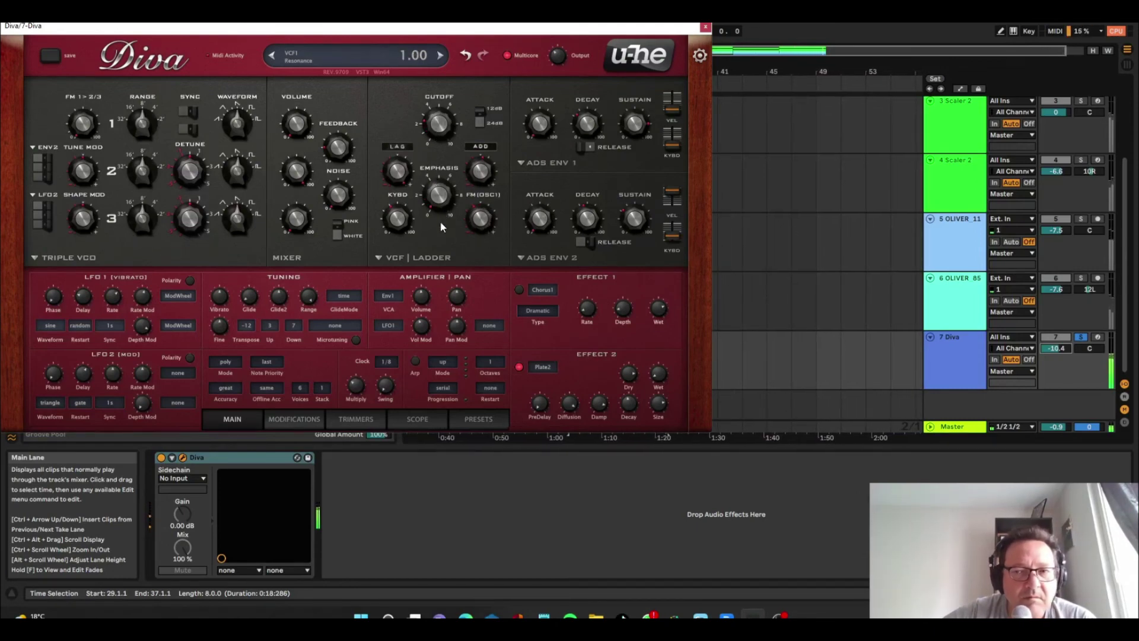
Step: Delete the C4, B3, E4, D4 and C4 notes from the captured clip's first bars with Fold on
{"action": "left_click", "coordinate": [705, 27]}
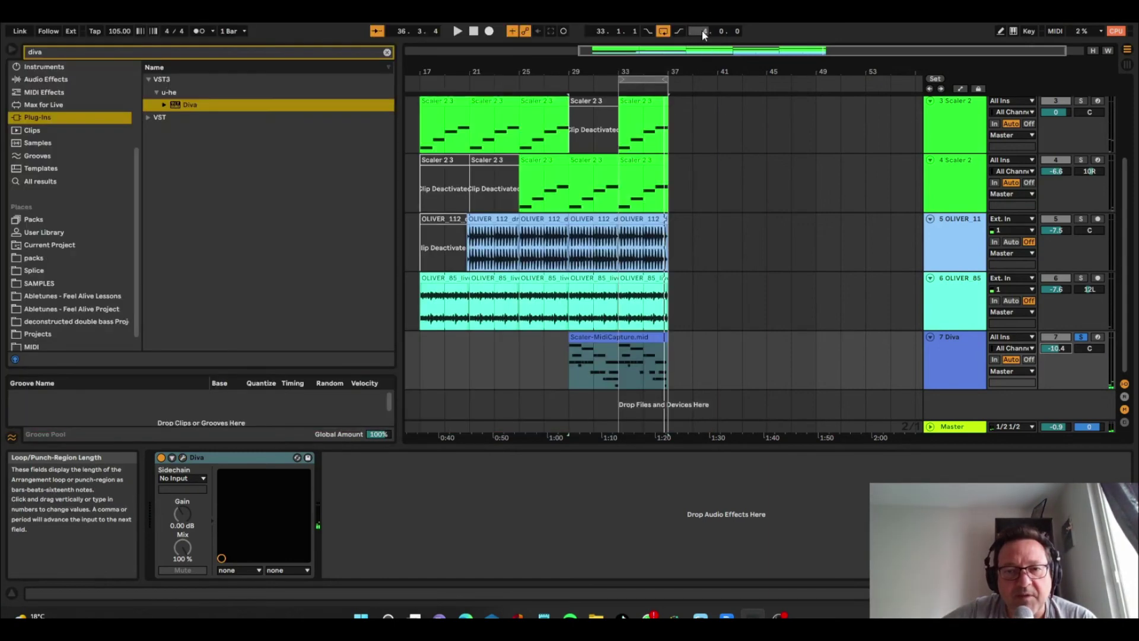
{"action": "left_click", "coordinate": [631, 340]}
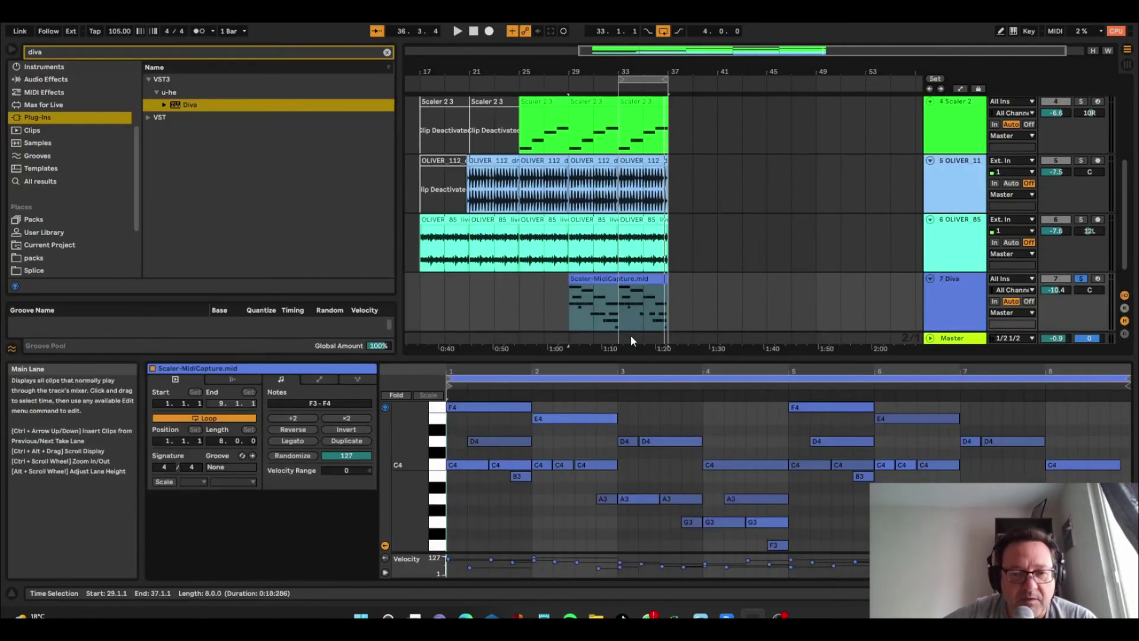
{"action": "left_click", "coordinate": [390, 396]}
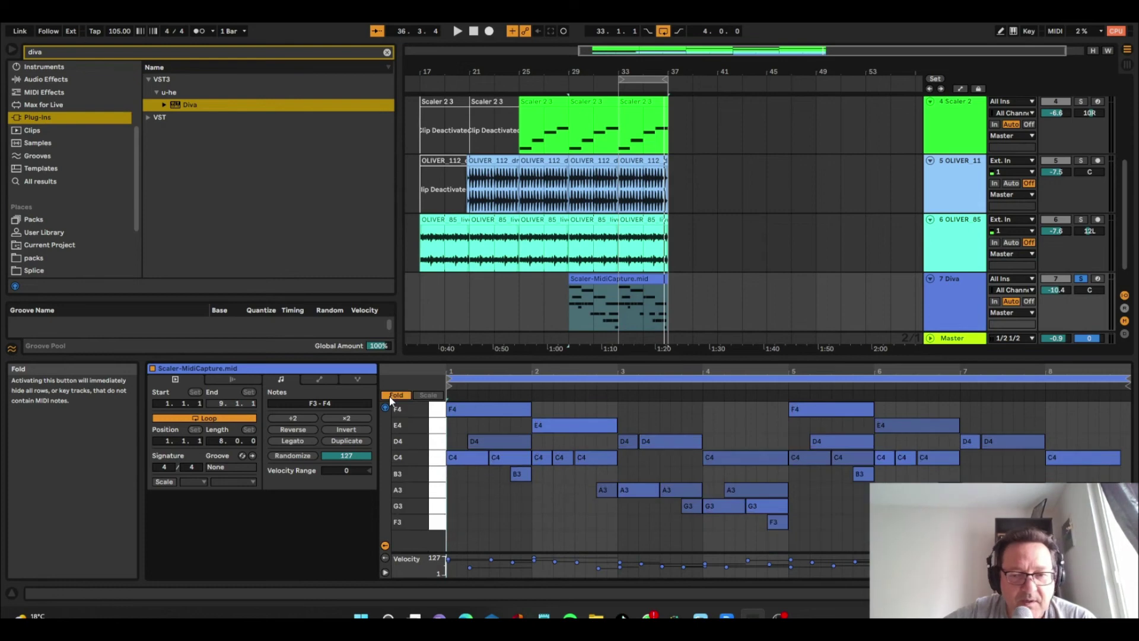
{"action": "left_click", "coordinate": [522, 495]}
{"action": "left_click_drag", "start_coordinate": [522, 494], "coordinate": [469, 461]}
{"action": "key", "text": "Delete"}
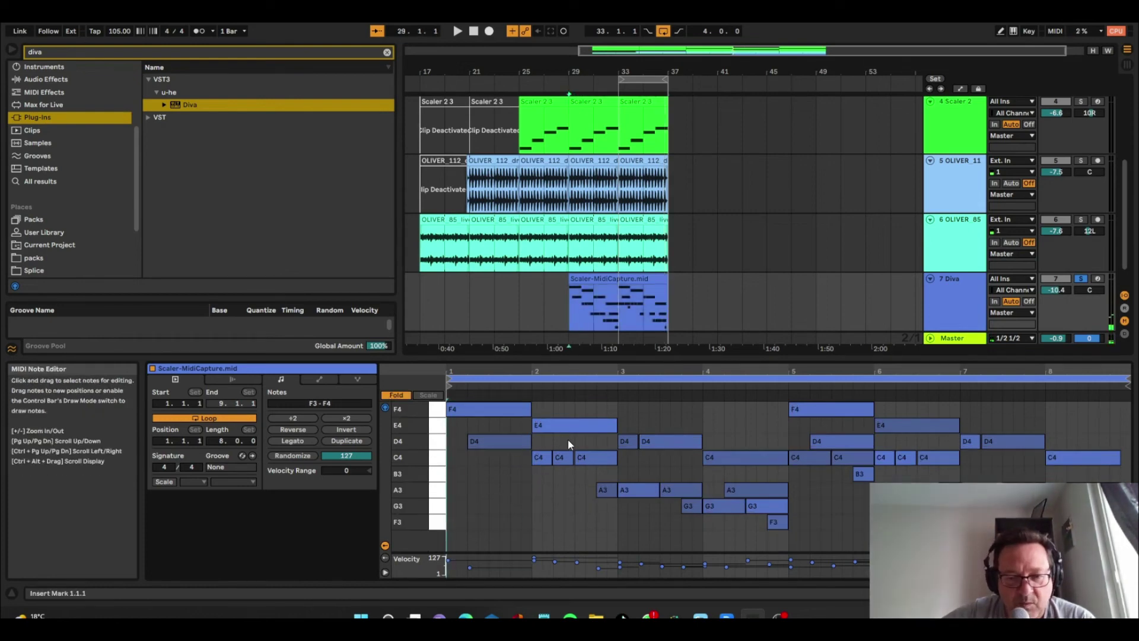
{"action": "left_click", "coordinate": [566, 424]}
{"action": "key", "text": "Delete"}
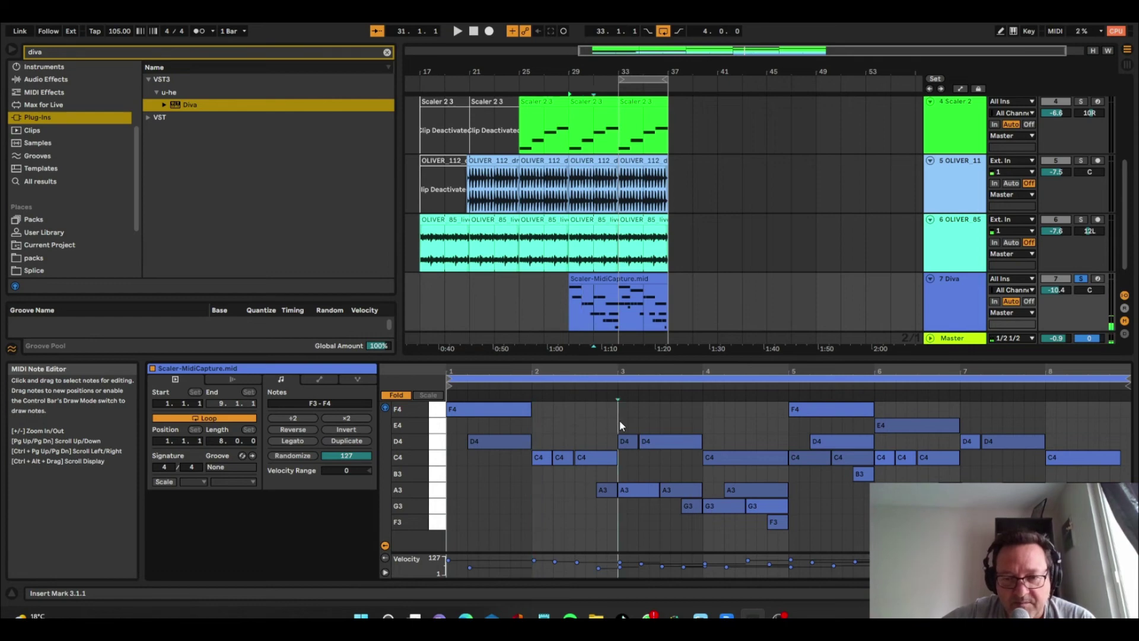
{"action": "left_click_drag", "start_coordinate": [619, 420], "coordinate": [642, 438]}
{"action": "key", "text": "Delete"}
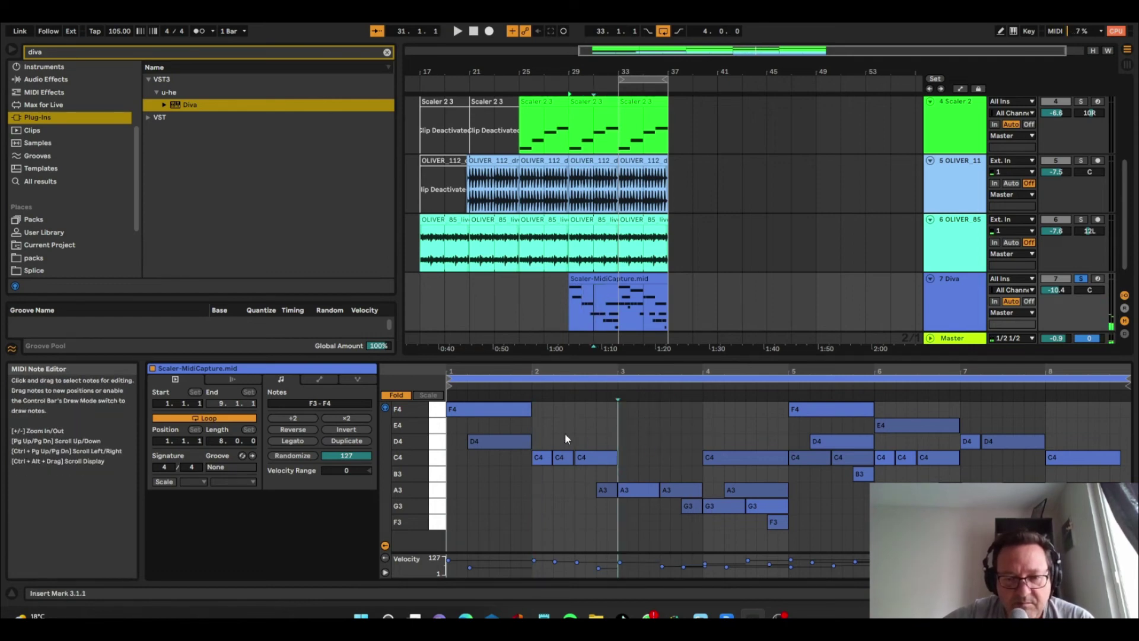
{"action": "left_click", "coordinate": [564, 458]}
{"action": "key", "text": "Delete"}
Step: Unsolo the Diva track, pan it to 9R and lower its volume to -15.8 dB
{"action": "key", "text": "space"}
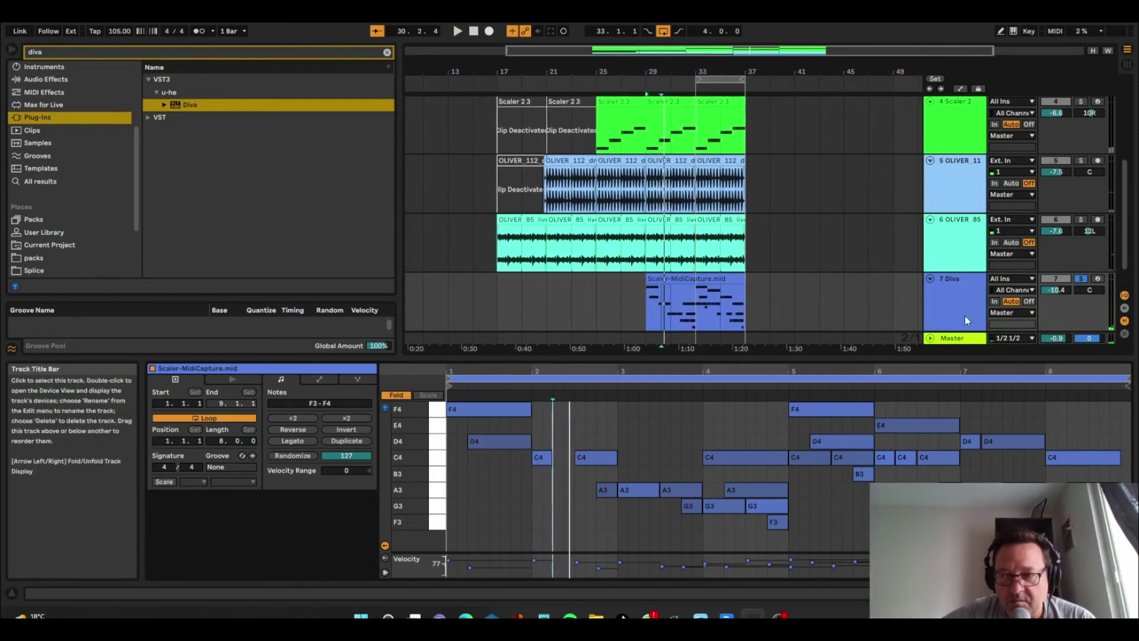
{"action": "left_click", "coordinate": [1080, 279]}
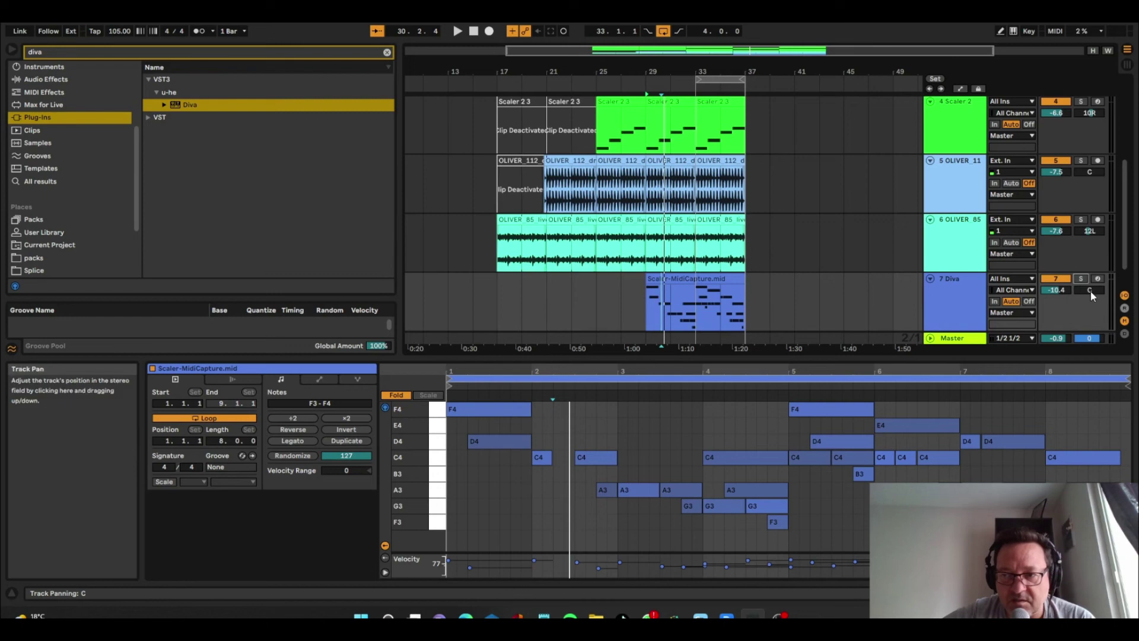
{"action": "key", "text": "space"}
{"action": "mouse_move", "coordinate": [1092, 294]}
{"action": "left_mouse_down"}
{"action": "mouse_move", "coordinate": [1056, 293]}
{"action": "mouse_move", "coordinate": [1055, 309]}
{"action": "left_mouse_up"}
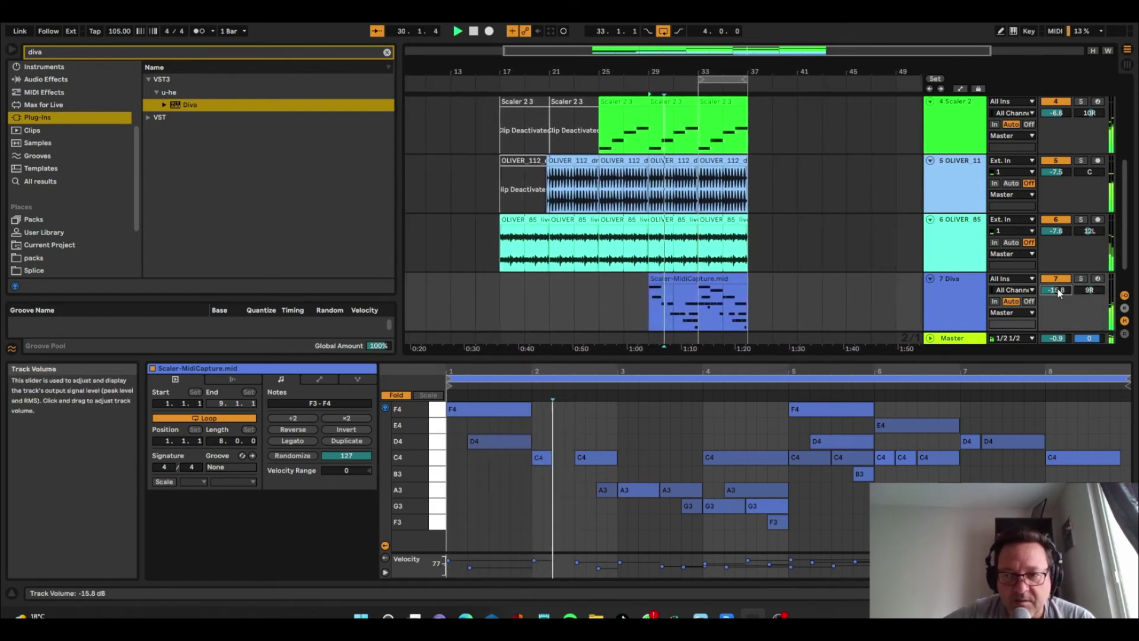
{"action": "left_click", "coordinate": [962, 289]}
Step: In automation mode, target Diva's filter CUTOFF as the Diva track's automated parameter
{"action": "key", "text": "a"}
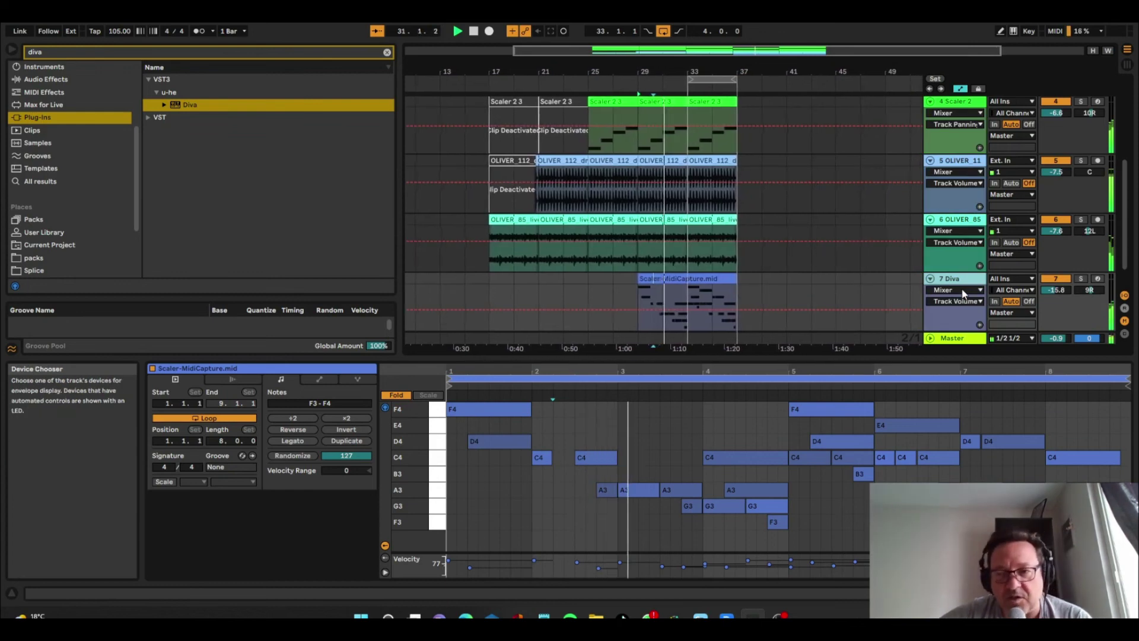
{"action": "left_click", "coordinate": [962, 290]}
{"action": "left_click", "coordinate": [940, 309]}
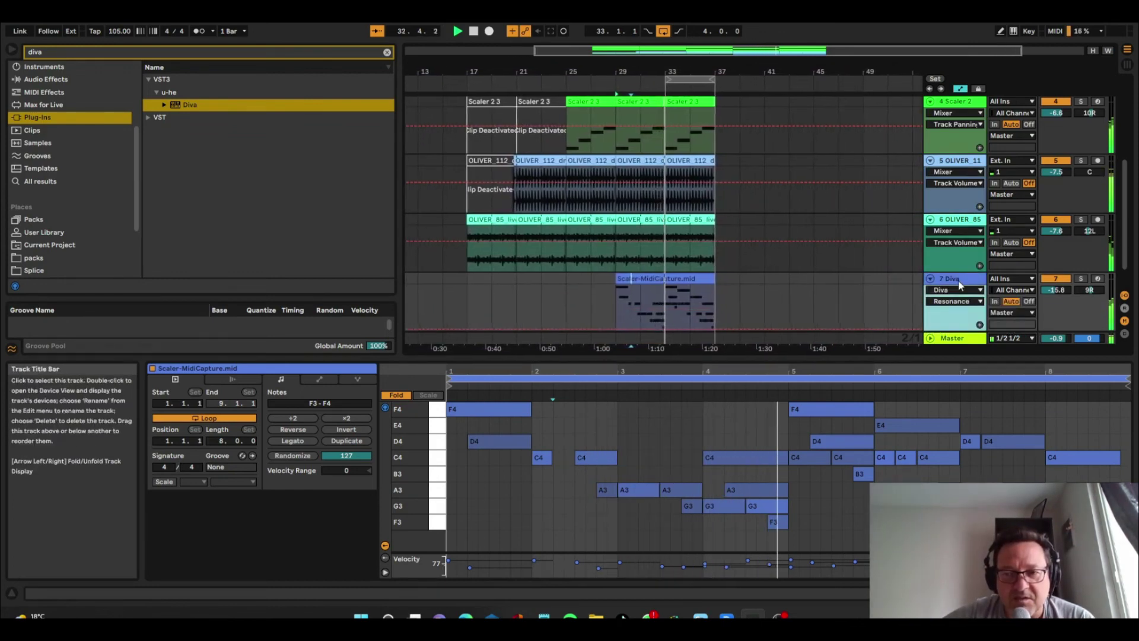
{"action": "left_click", "coordinate": [960, 281]}
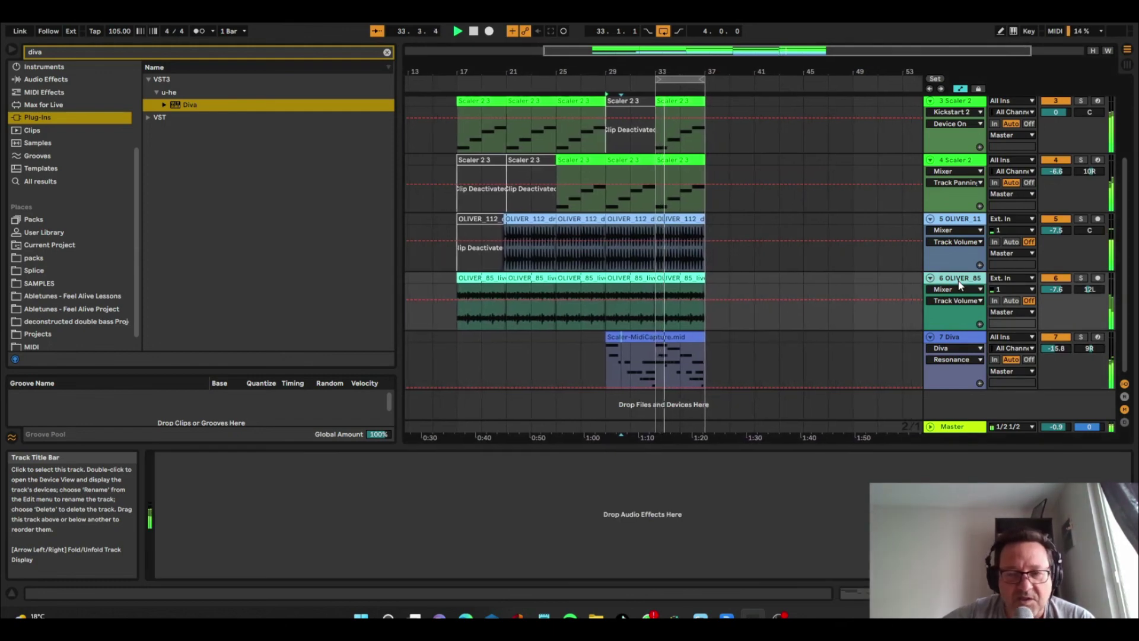
{"action": "left_click_drag", "start_coordinate": [190, 105], "coordinate": [176, 468]}
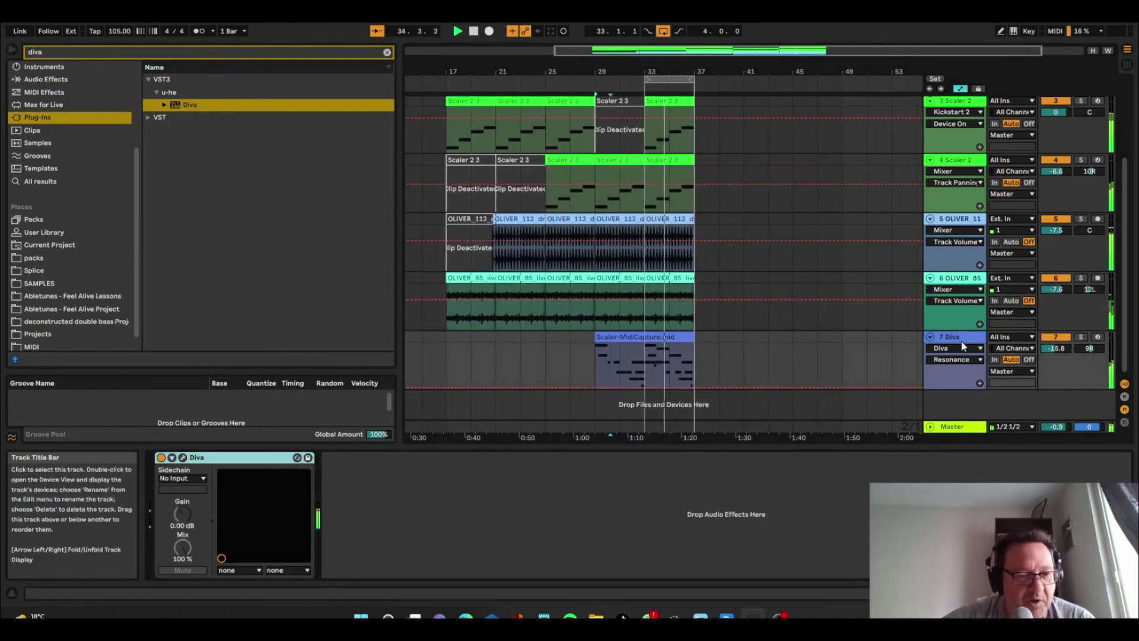
{"action": "left_click", "coordinate": [183, 457]}
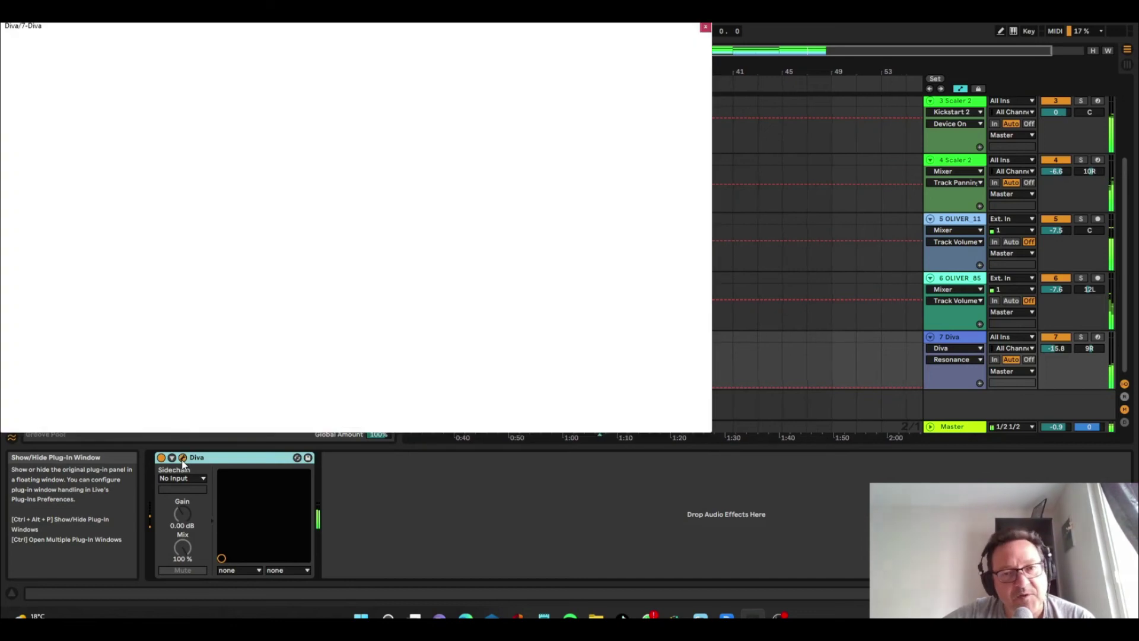
{"action": "left_click_drag", "start_coordinate": [457, 122], "coordinate": [462, 126]}
{"action": "left_click", "coordinate": [705, 27]}
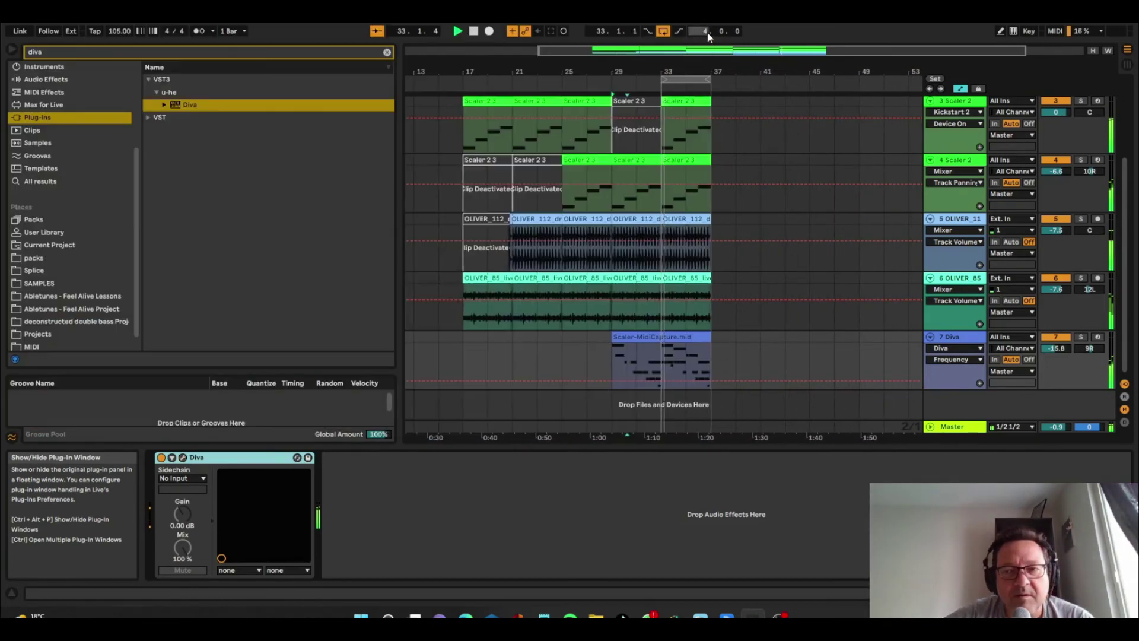
Step: Draw a Frequency envelope ramping from about 46 up to 105 across the clip and play it
{"action": "left_click", "coordinate": [702, 380]}
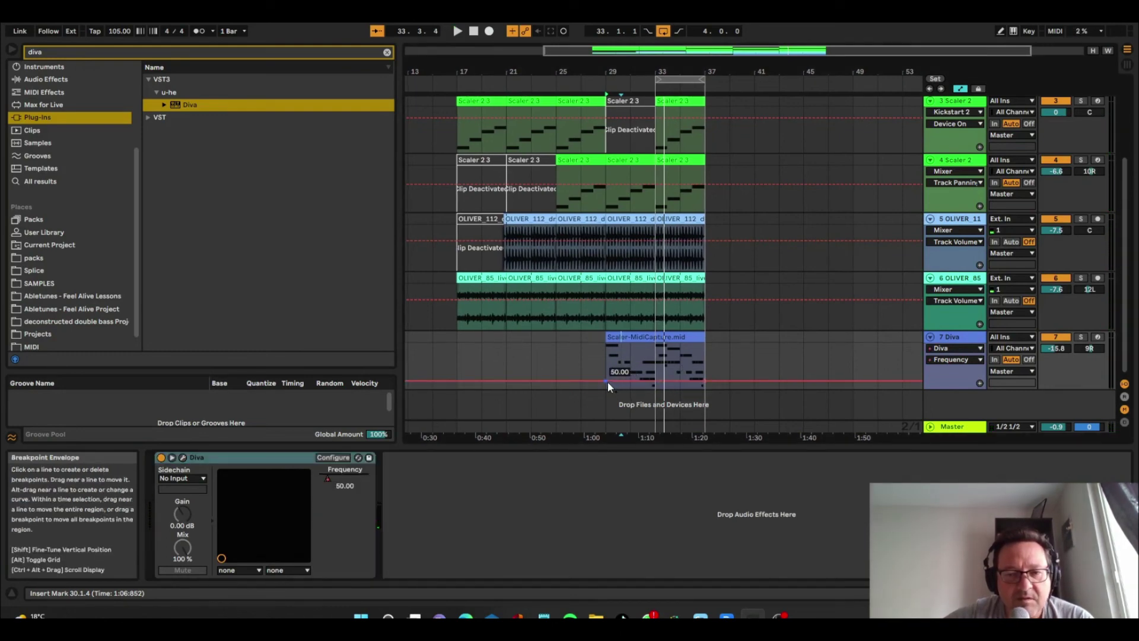
{"action": "left_click_drag", "start_coordinate": [608, 382], "coordinate": [605, 384]}
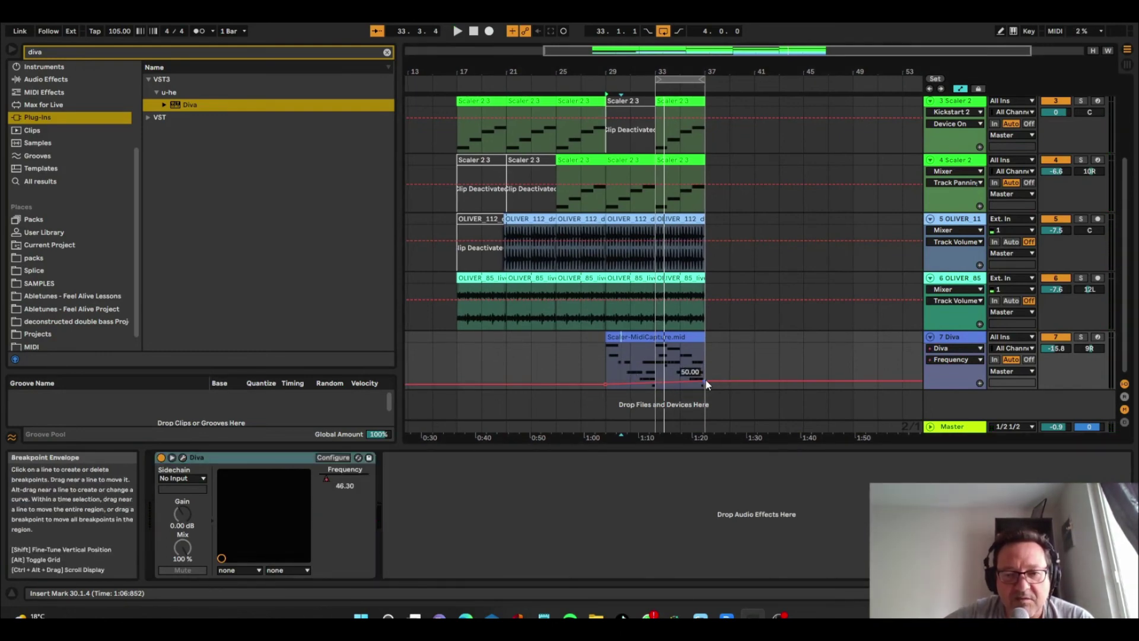
{"action": "left_click_drag", "start_coordinate": [706, 384], "coordinate": [706, 343]}
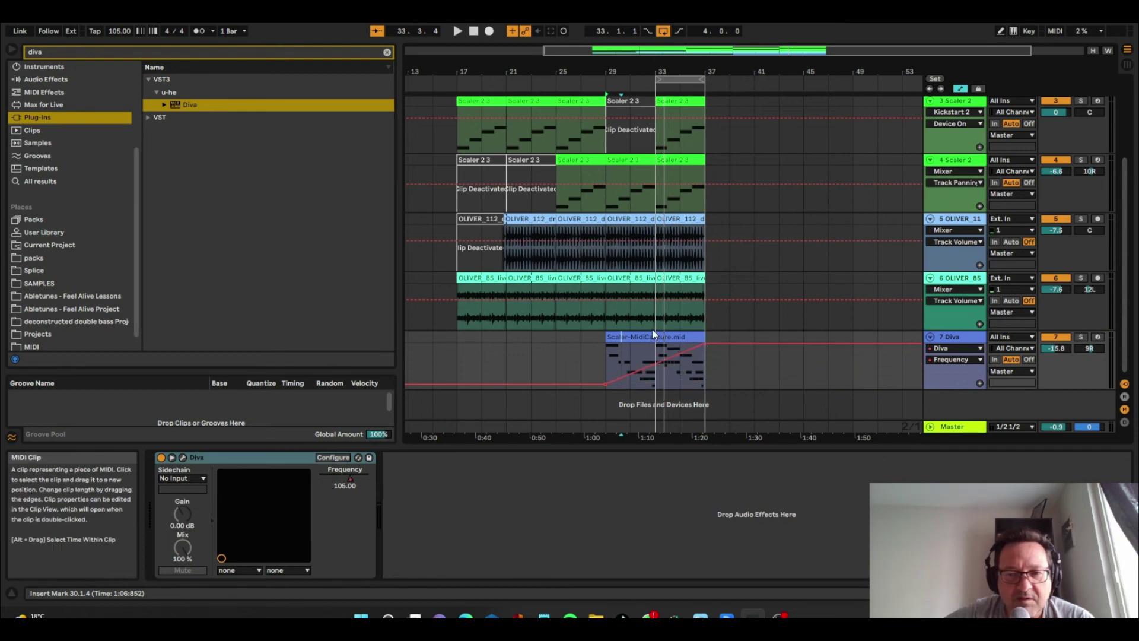
{"action": "key", "text": "space"}
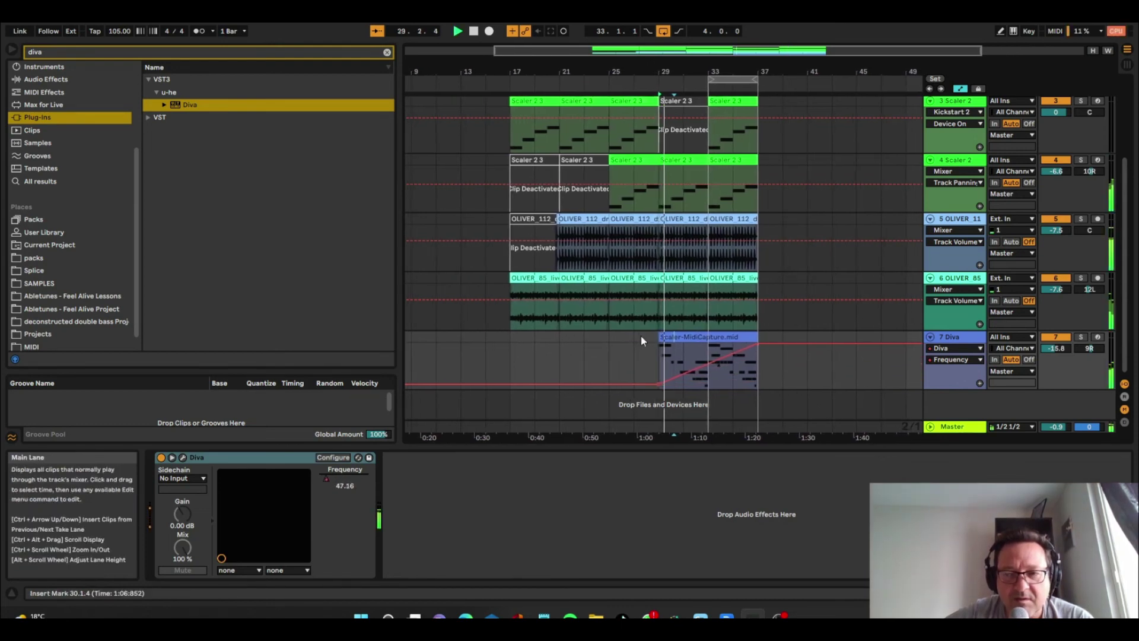